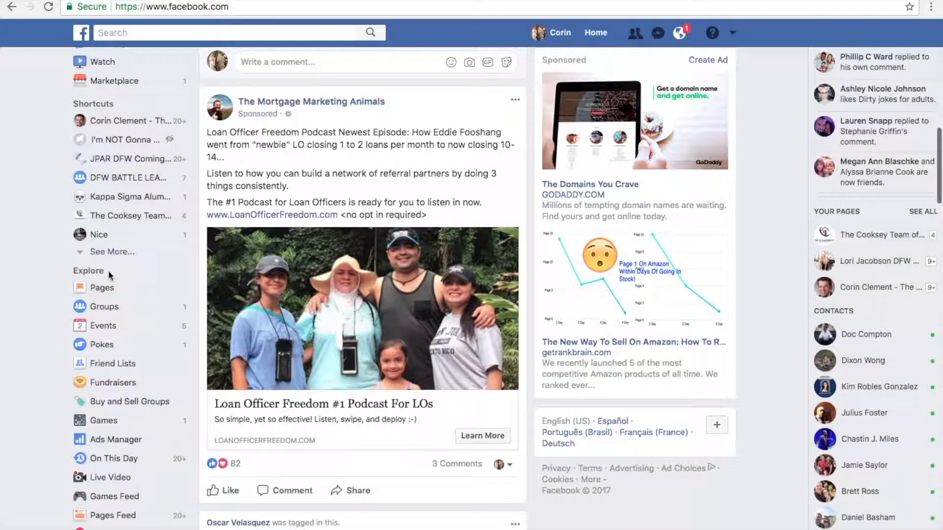
# - Open Ads Manager and start creating a new ad, discarding the earlier draft and starting over
pyautogui.click(111, 443)
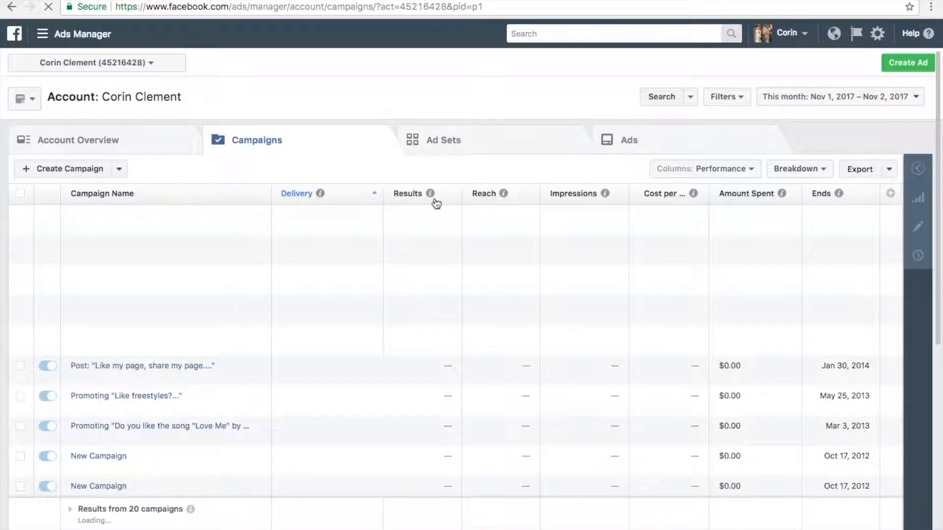
pyautogui.click(908, 70)
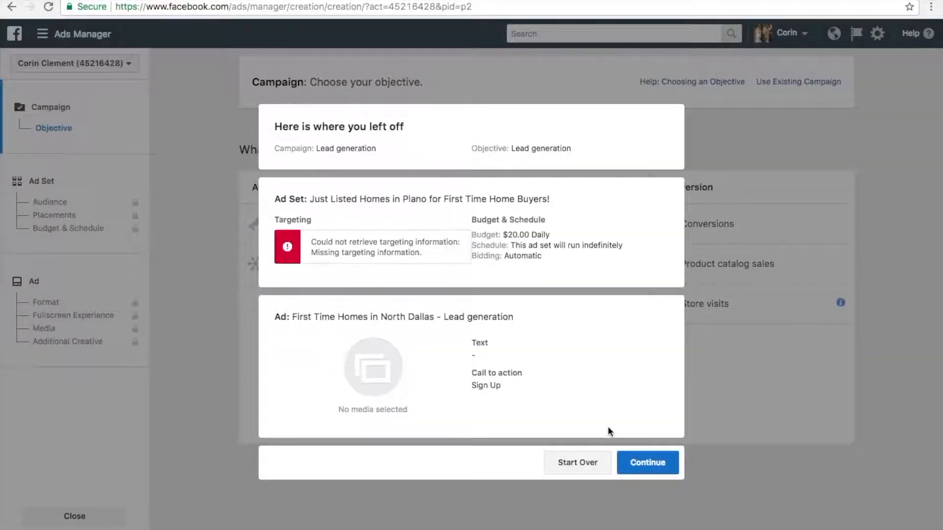
pyautogui.click(579, 462)
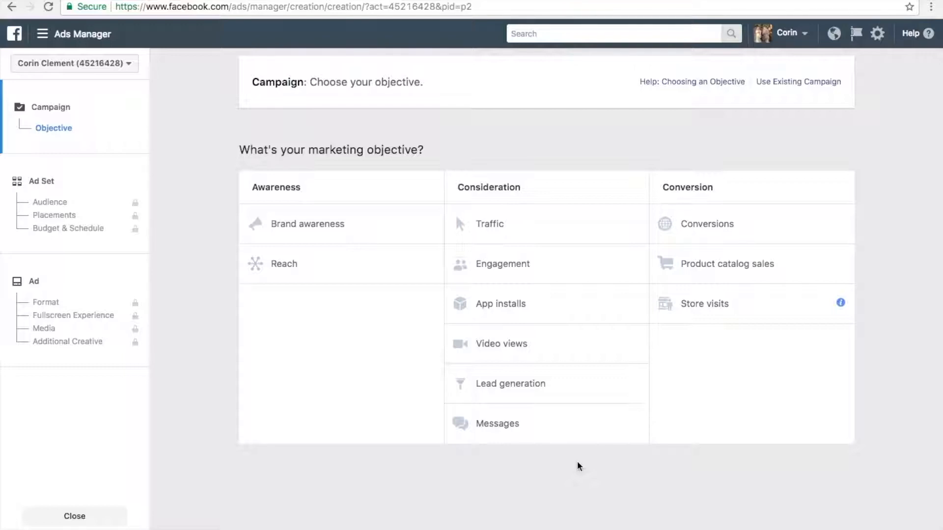
# - Choose Lead generation as the marketing objective, name the campaign "First Time Home Owner Campaign in Plano" and continue to the ad set
pyautogui.click(543, 381)
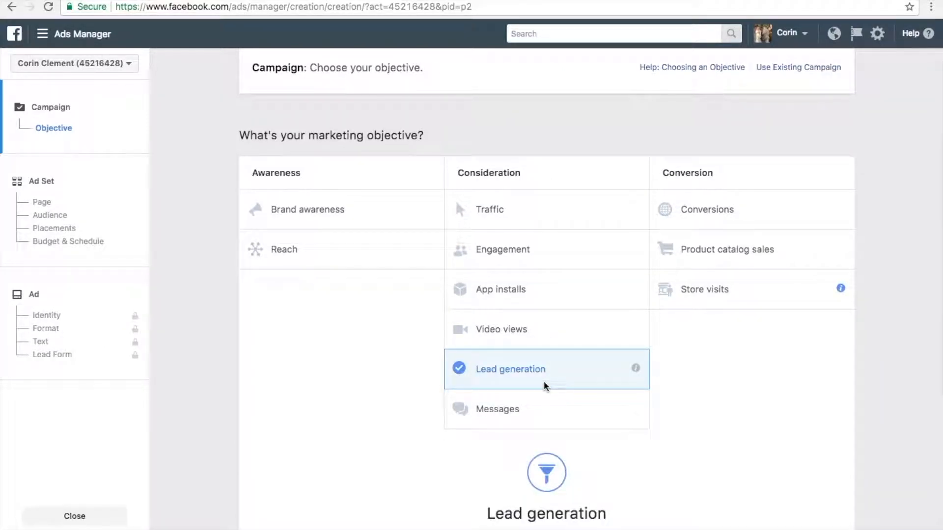
pyautogui.scroll(-4, 543, 381)
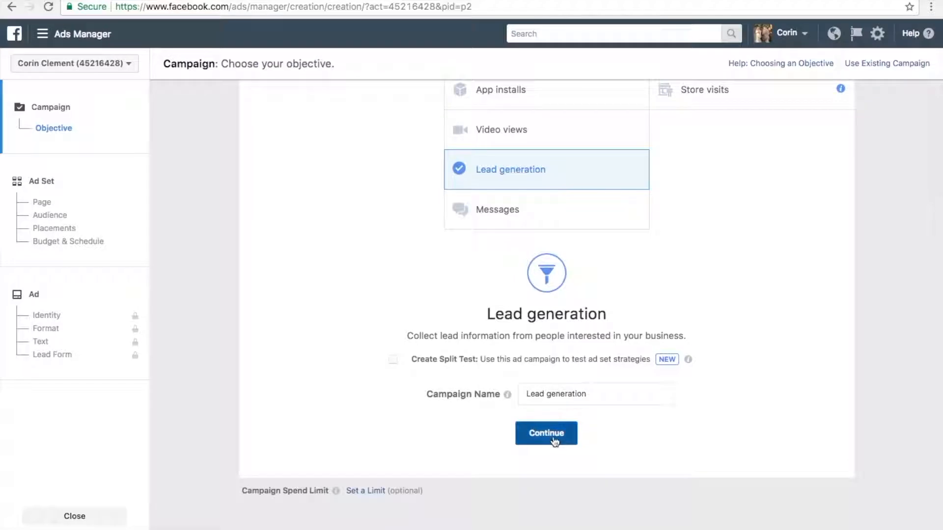
pyautogui.click(550, 392)
pyautogui.tripleClick(550, 392)
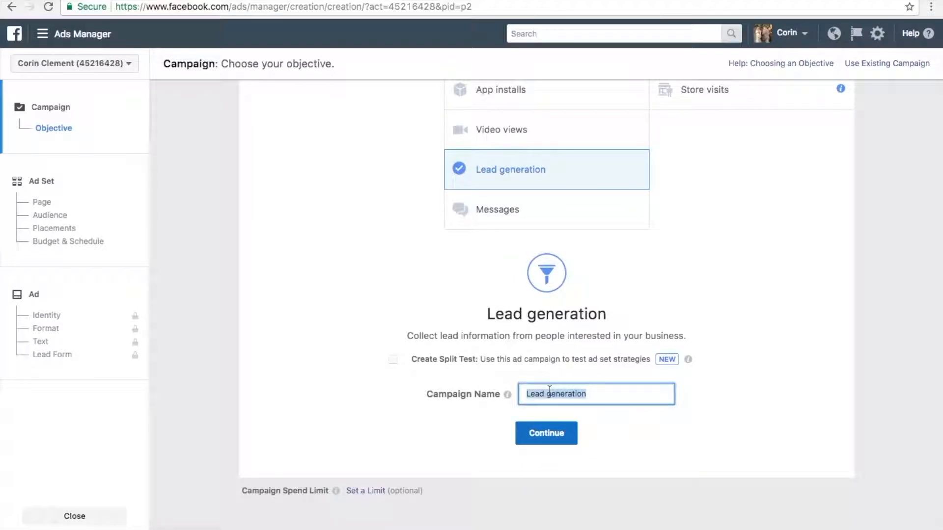
pyautogui.write('First Time Home Owner Campaign in Plano')
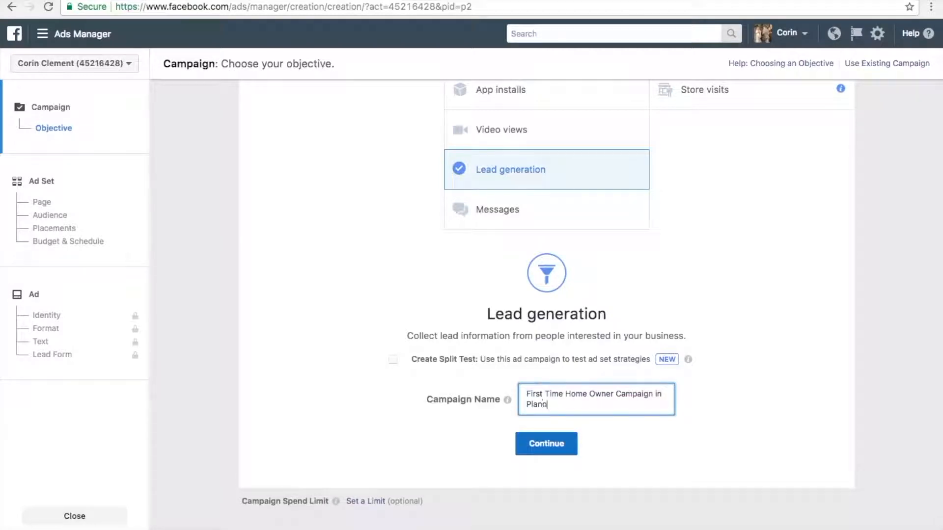
pyautogui.click(550, 446)
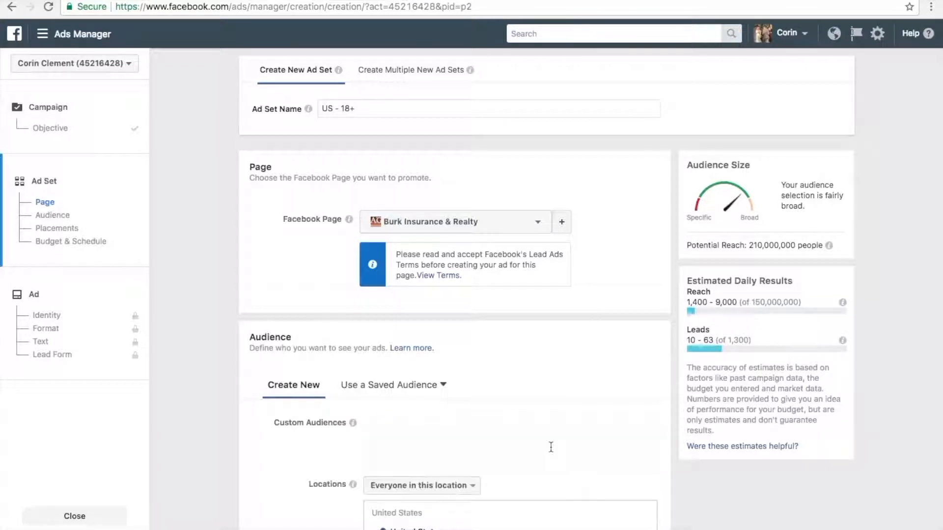
# - Select "First Time Homes in North Dallas" as the Facebook Page to promote
pyautogui.click(538, 230)
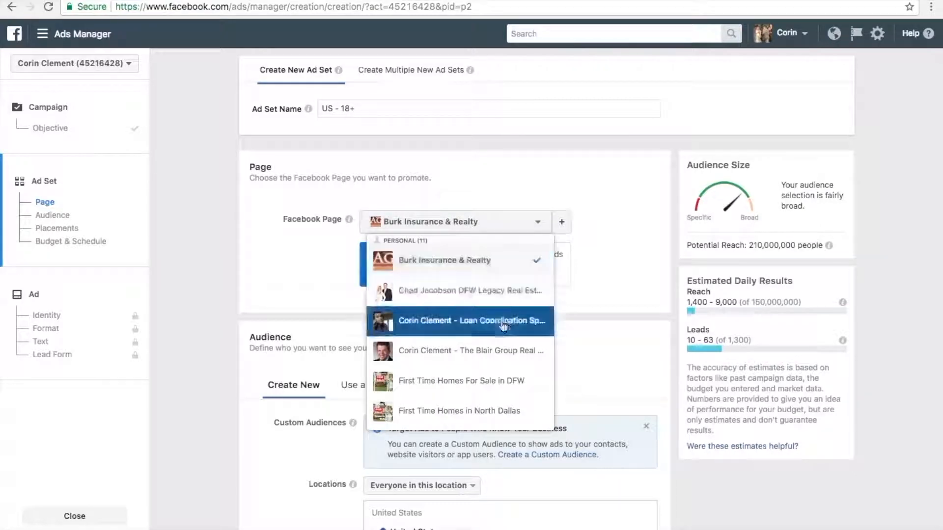
pyautogui.scroll(-2, 503, 327)
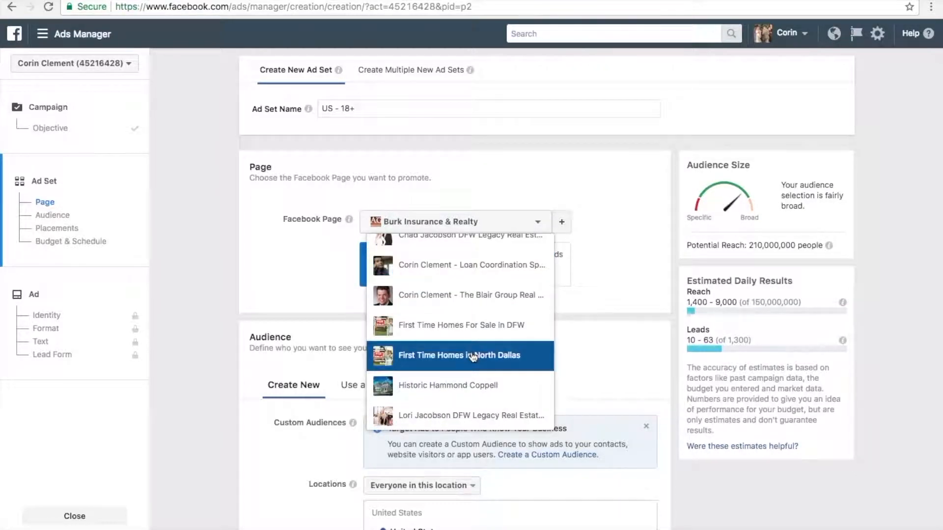
pyautogui.click(472, 357)
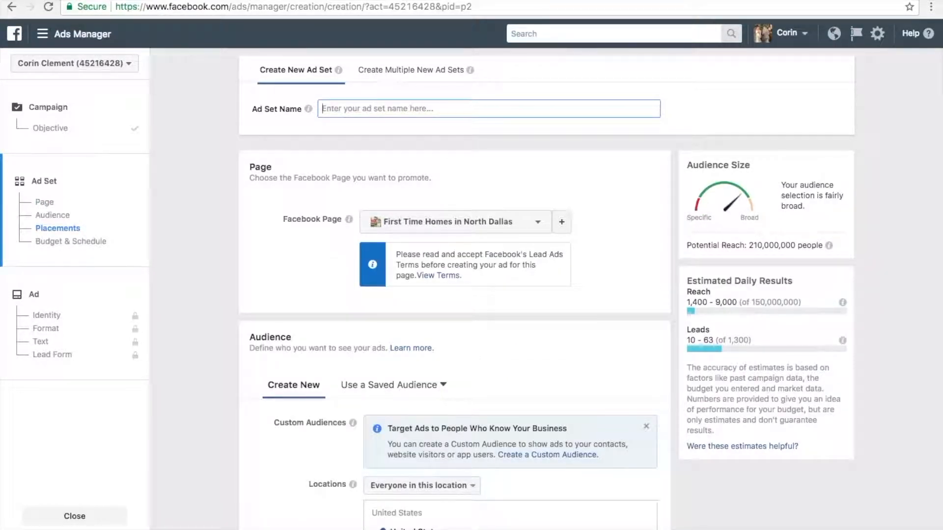
# - Name the ad set "Just Listed Homes in Plano, TX For First Time Home Buyers!"
pyautogui.write('Just Listed Hom')
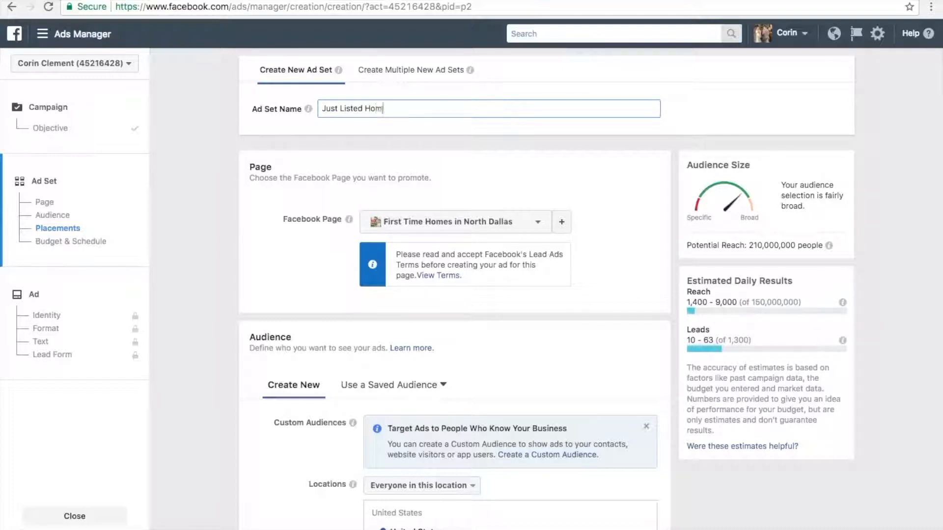
pyautogui.write('es in Plano, TX For Fi')
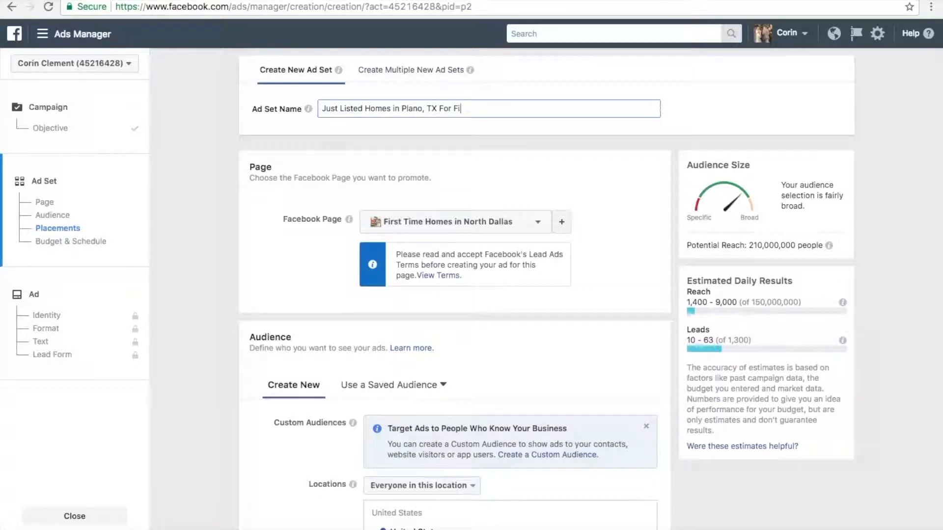
pyautogui.write('rst Time Home Buyers!')
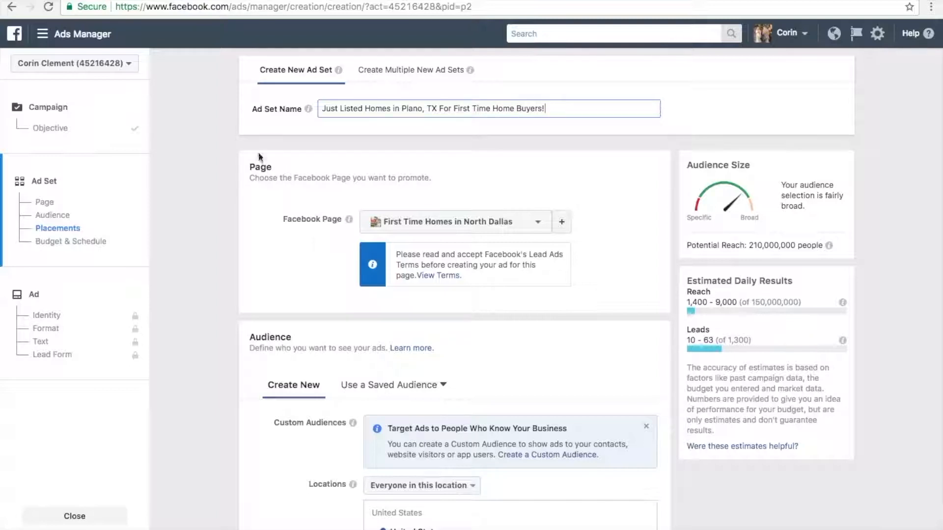
# - Set the audience location to Plano, Texas, and limit it to people who live in this location
pyautogui.scroll(-3, 425, 308)
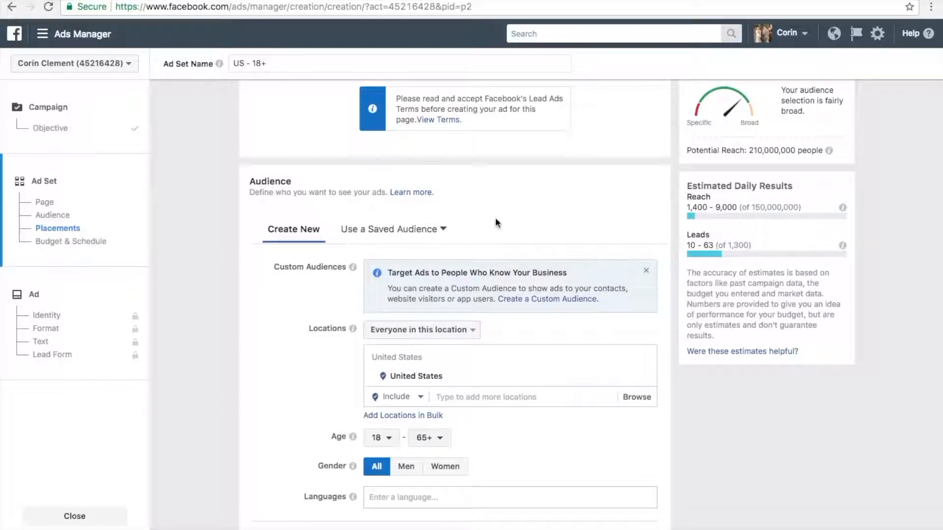
pyautogui.scroll(3, 518, 208)
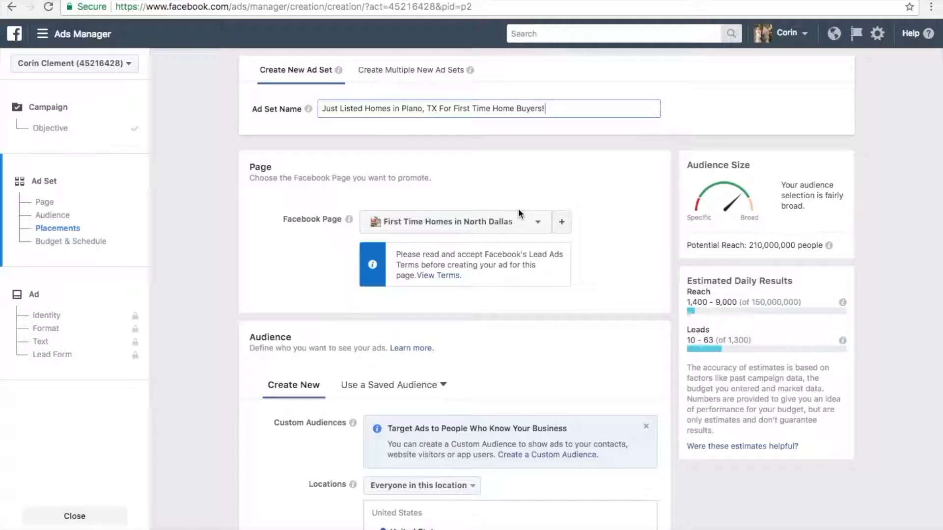
pyautogui.scroll(-3, 539, 320)
pyautogui.scroll(-1, 539, 322)
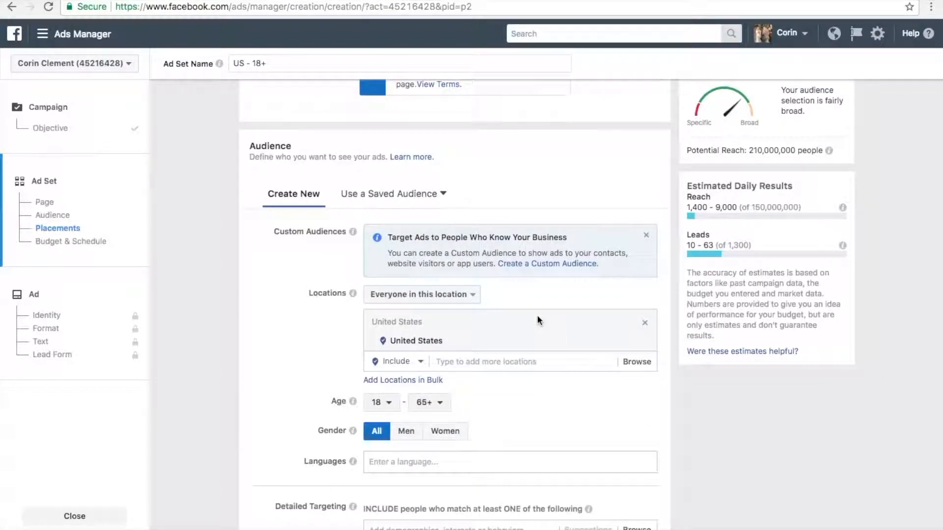
pyautogui.click(467, 361)
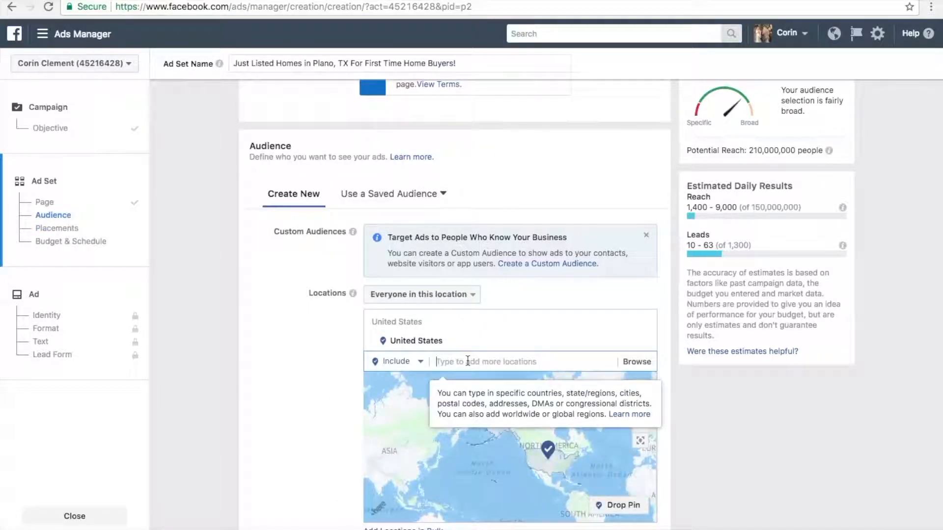
pyautogui.write('Plano')
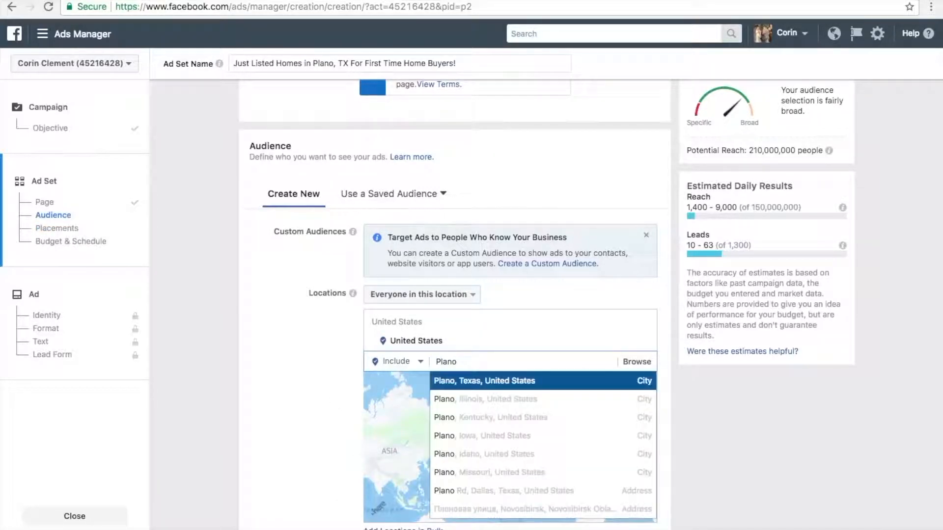
pyautogui.click(491, 388)
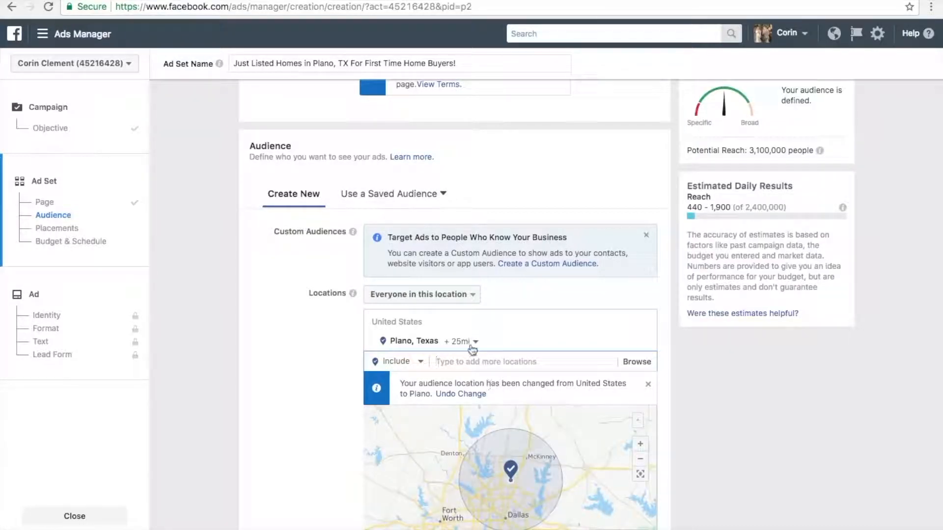
pyautogui.click(456, 297)
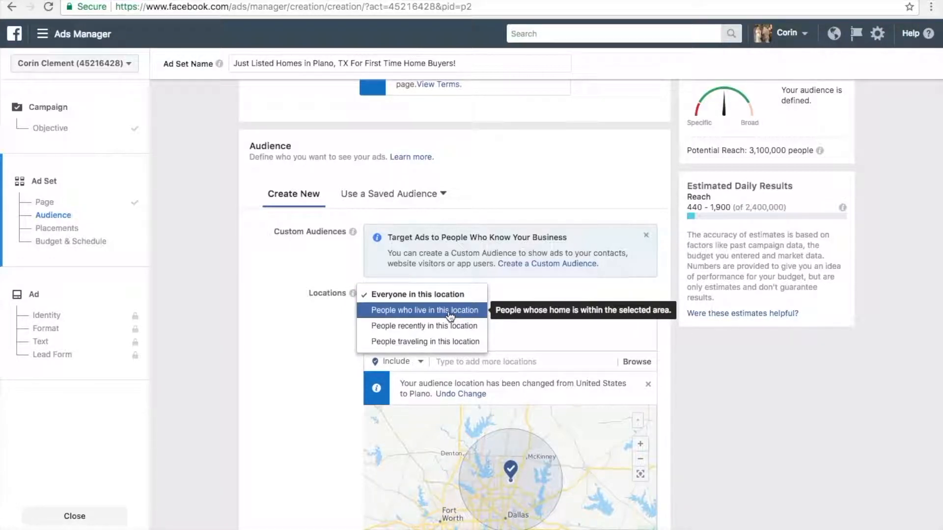
pyautogui.click(450, 313)
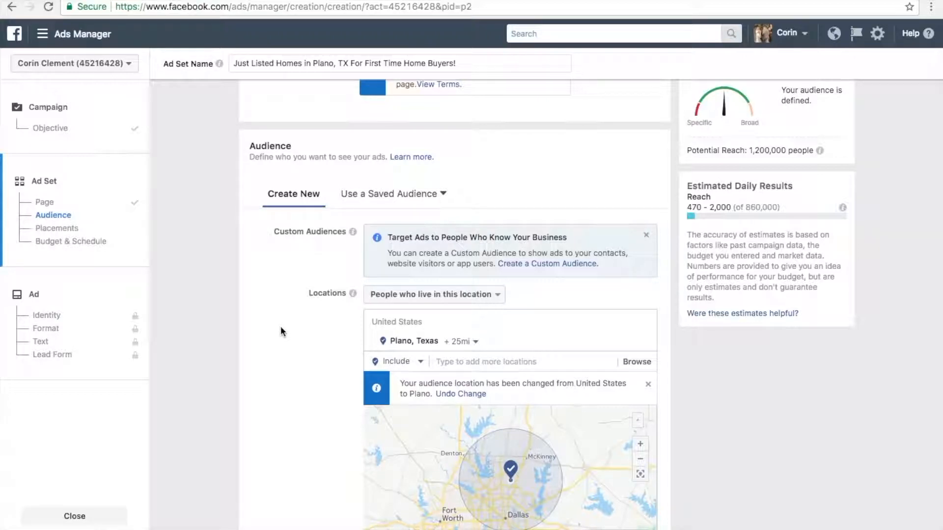
# - Set the audience's age range to 25 through 37
pyautogui.scroll(-3, 281, 326)
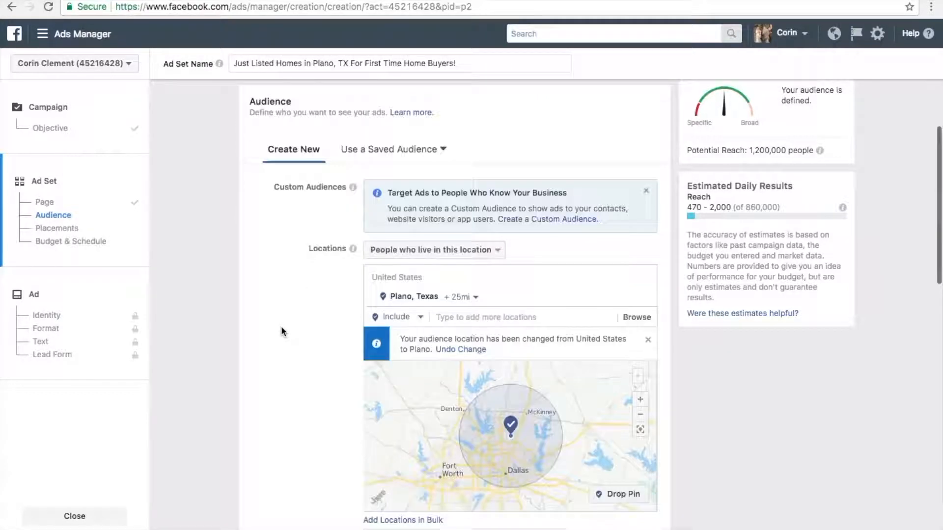
pyautogui.scroll(-2, 281, 327)
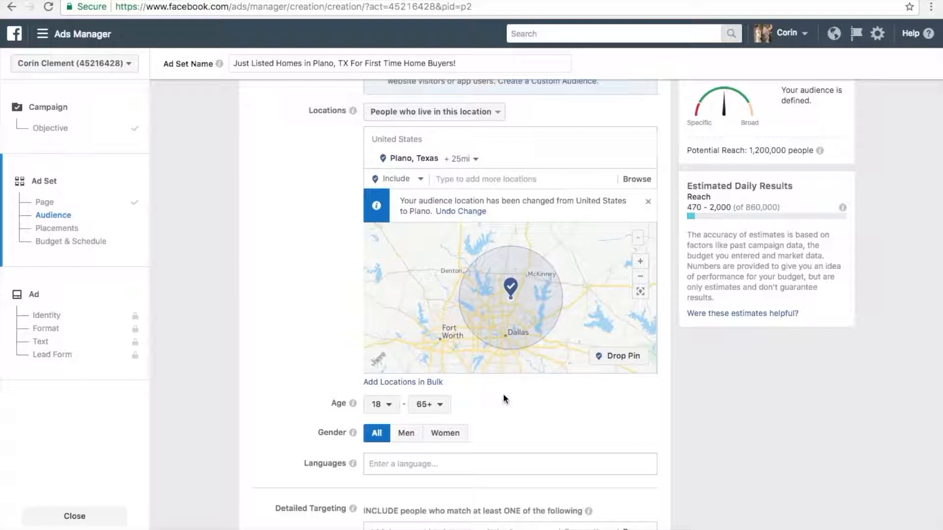
pyautogui.click(389, 405)
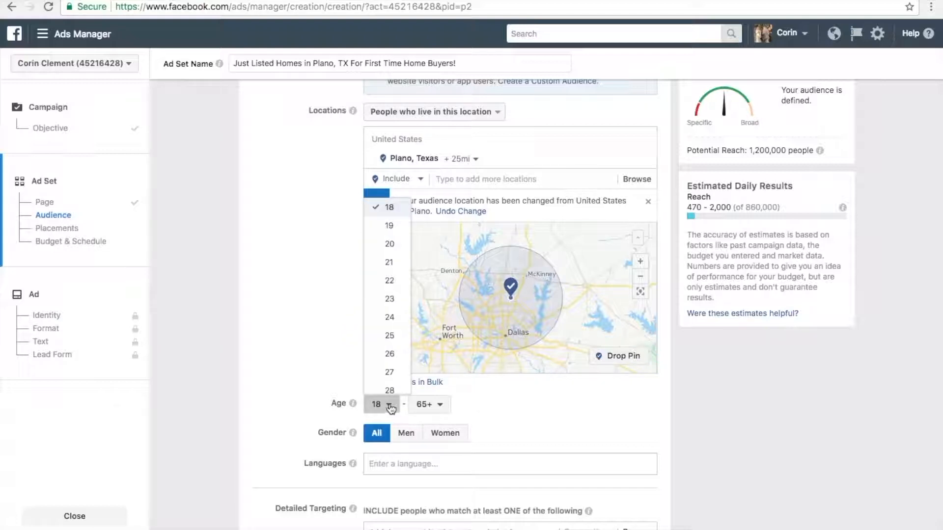
pyautogui.click(393, 336)
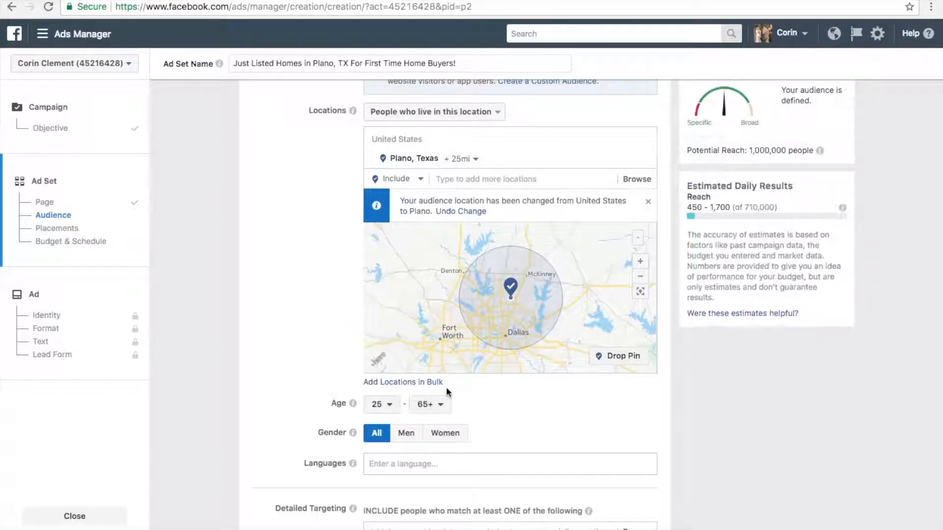
pyautogui.click(443, 408)
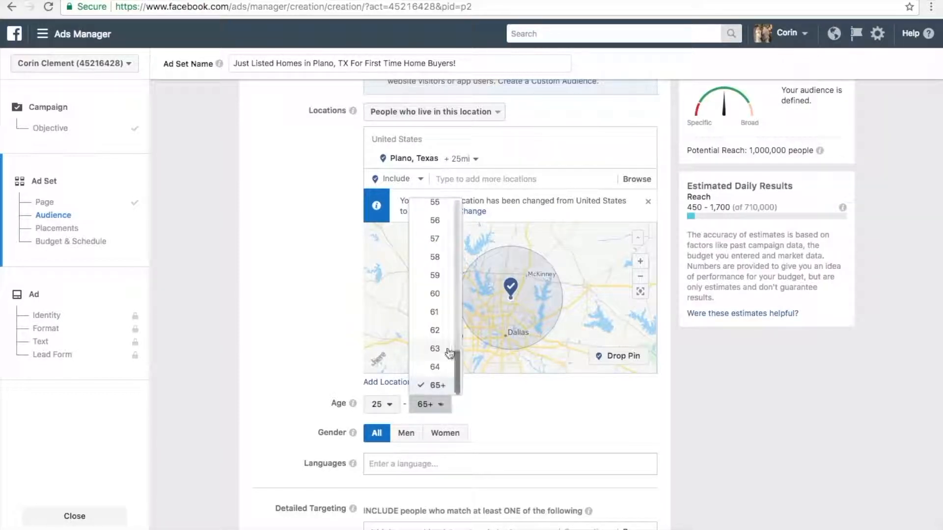
pyautogui.scroll(2, 440, 289)
pyautogui.scroll(4, 441, 289)
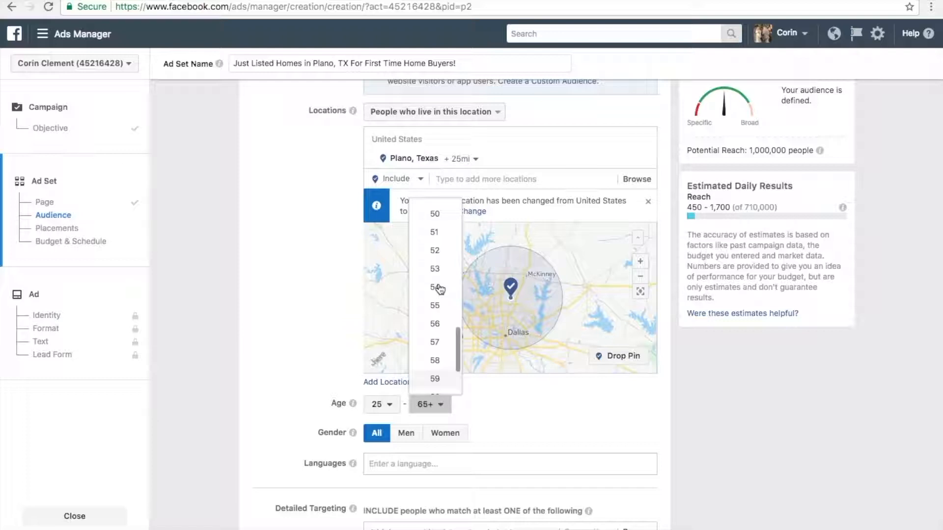
pyautogui.scroll(3, 440, 289)
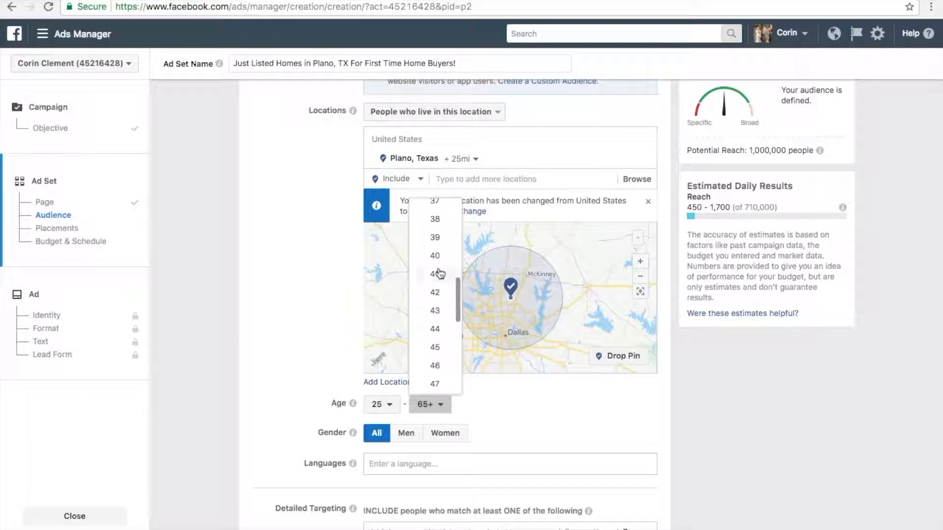
pyautogui.scroll(1, 436, 241)
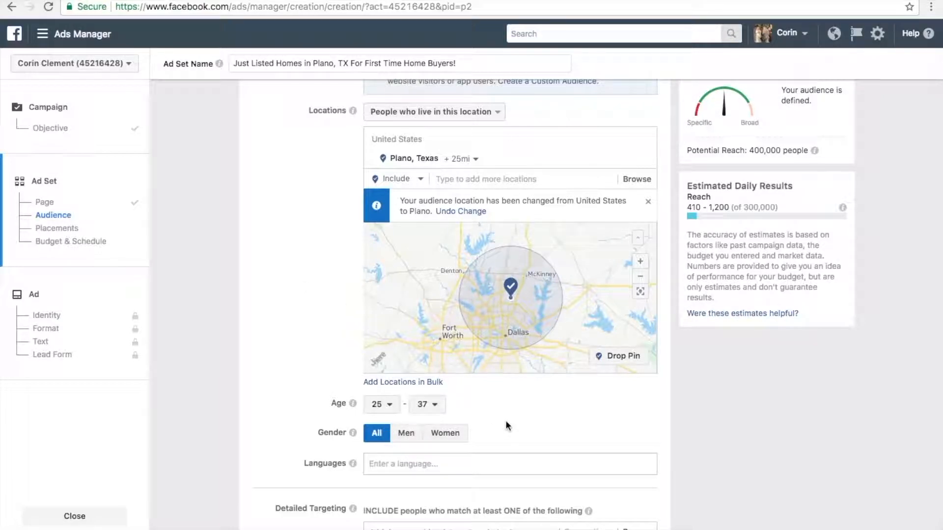
# - Set the audience's language to English (All)
pyautogui.scroll(-3, 508, 426)
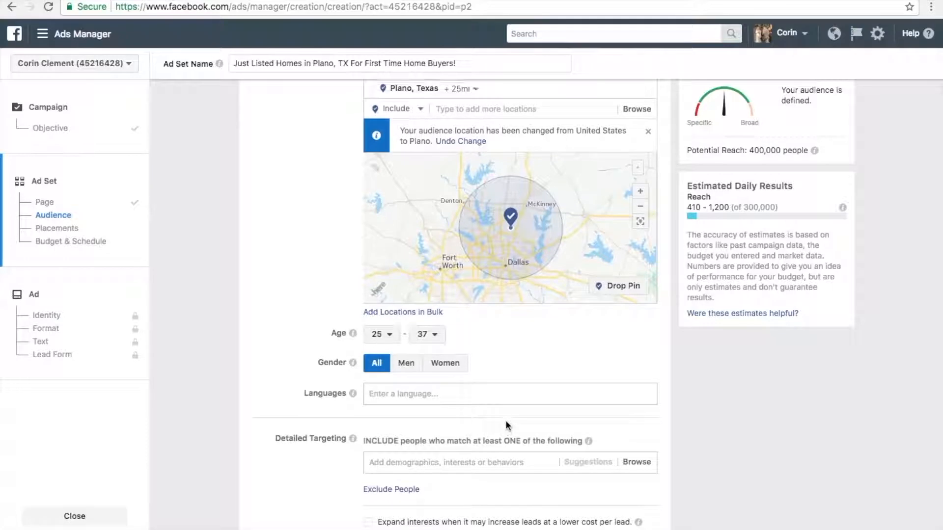
pyautogui.scroll(1, 508, 425)
pyautogui.scroll(1, 508, 425)
pyautogui.scroll(-1, 507, 426)
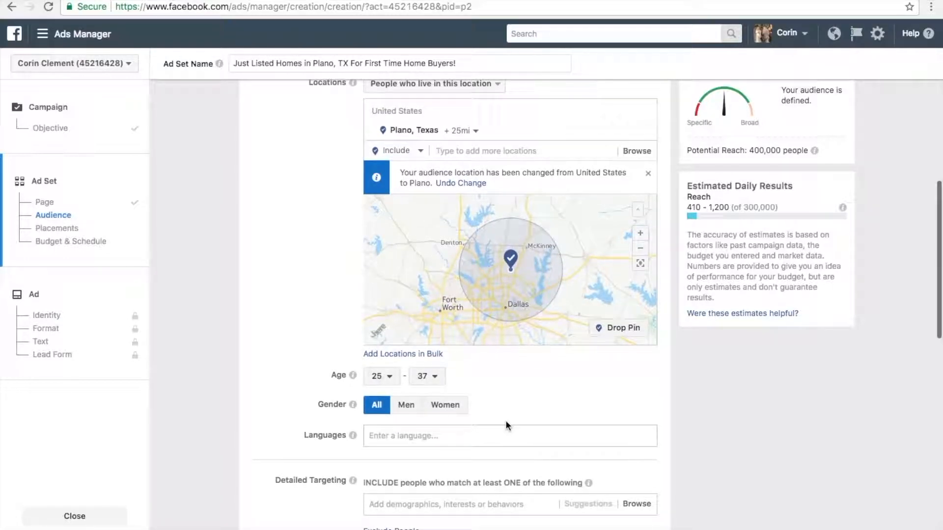
pyautogui.scroll(1, 508, 425)
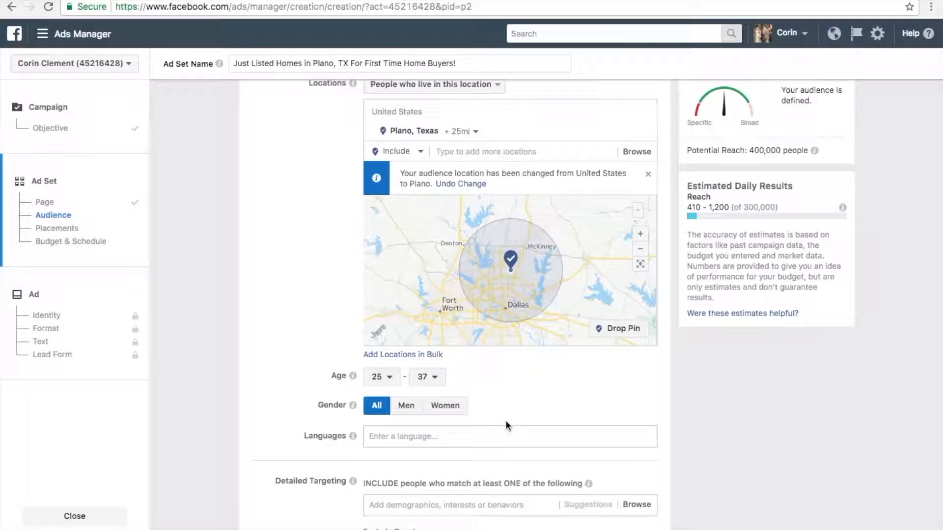
pyautogui.scroll(-1, 507, 424)
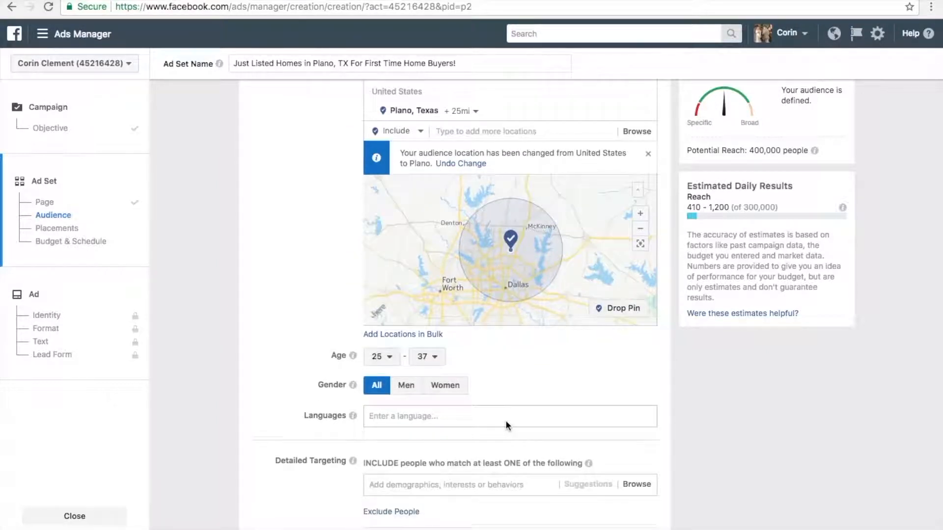
pyautogui.click(470, 417)
pyautogui.write('E')
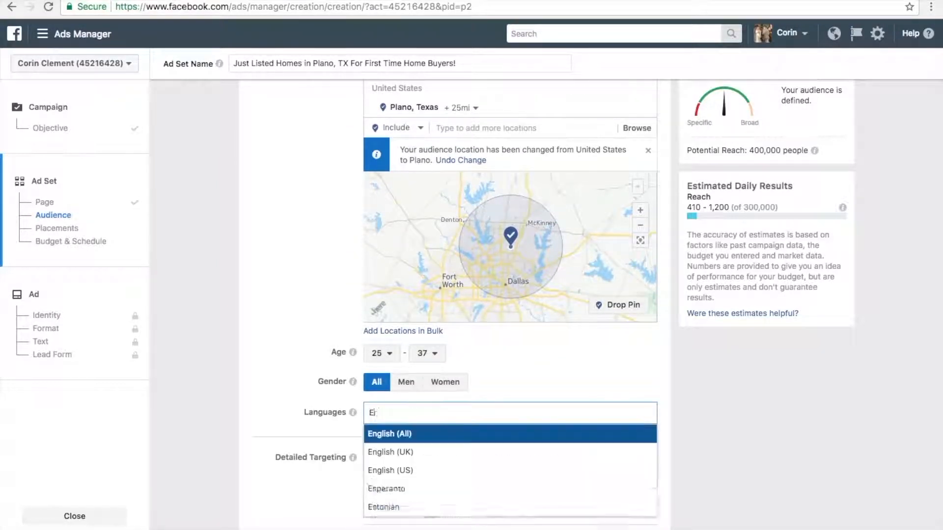
pyautogui.write('nglish')
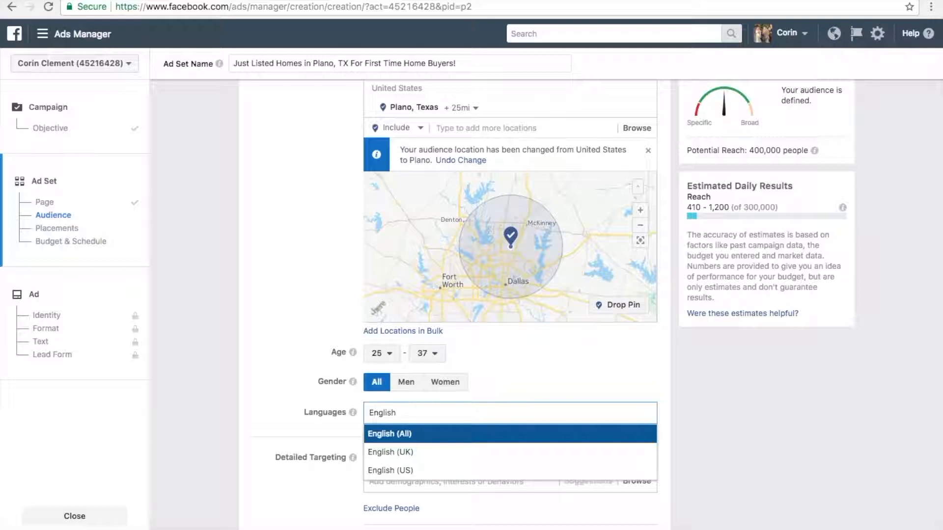
pyautogui.click(472, 438)
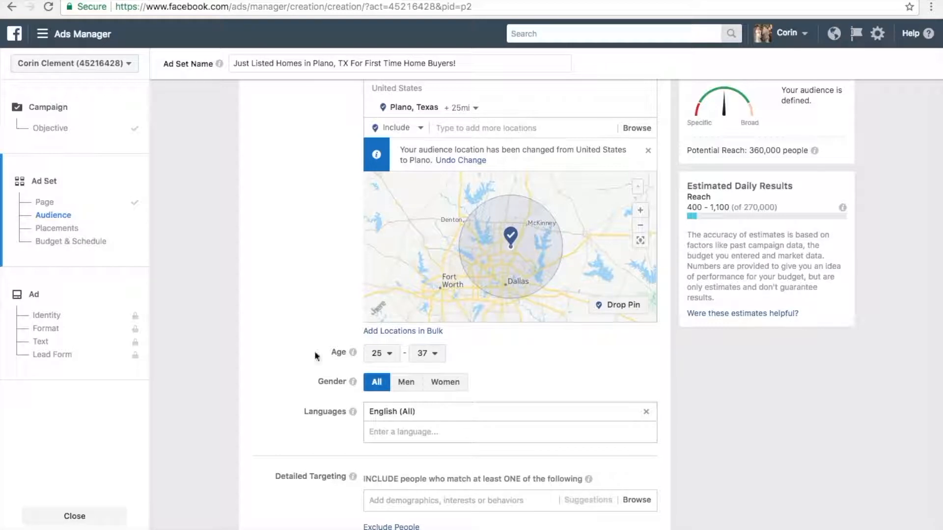
# - Include people whose education level is College grad in the detailed targeting
pyautogui.scroll(-3, 315, 353)
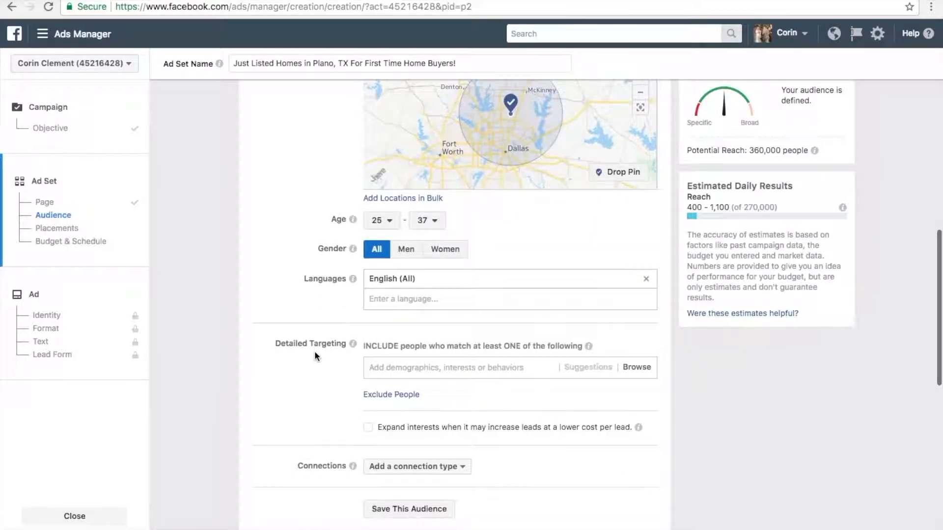
pyautogui.scroll(-1, 315, 350)
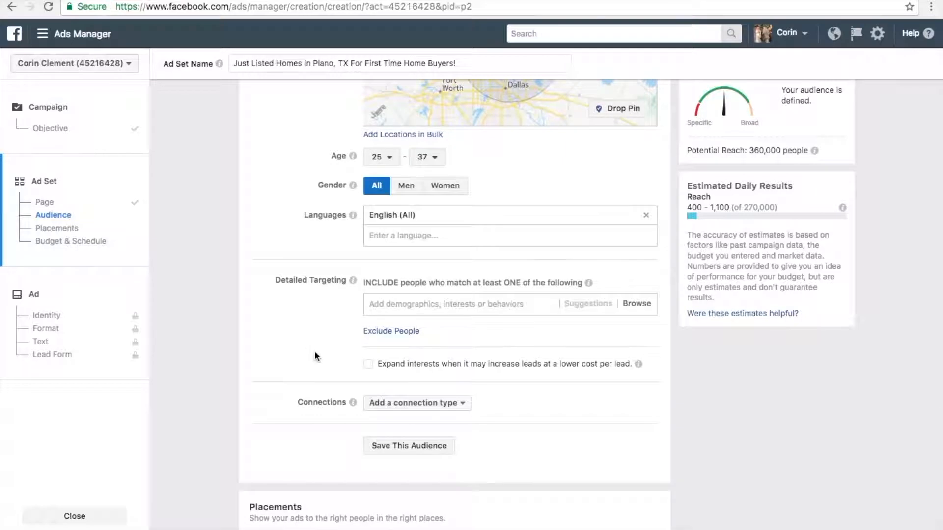
pyautogui.scroll(2, 315, 350)
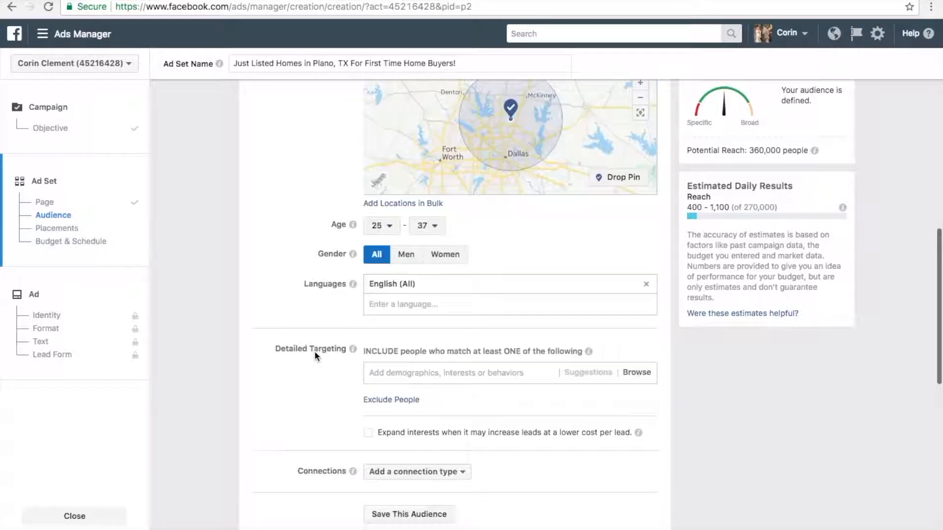
pyautogui.scroll(-1, 315, 351)
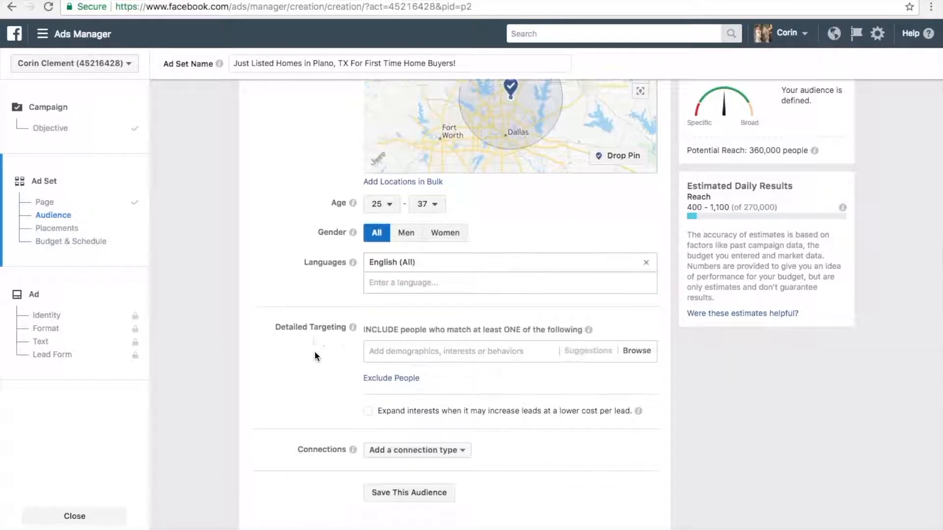
pyautogui.scroll(1, 314, 350)
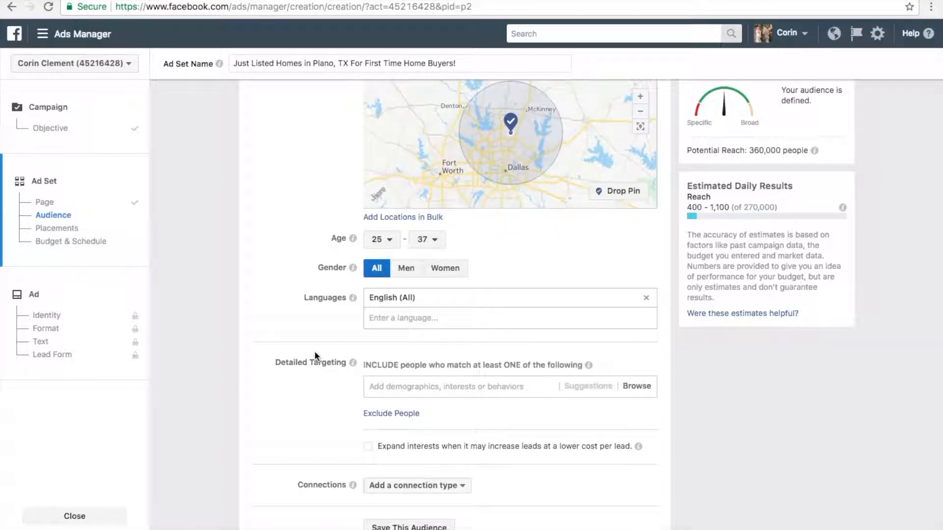
pyautogui.scroll(-1, 315, 351)
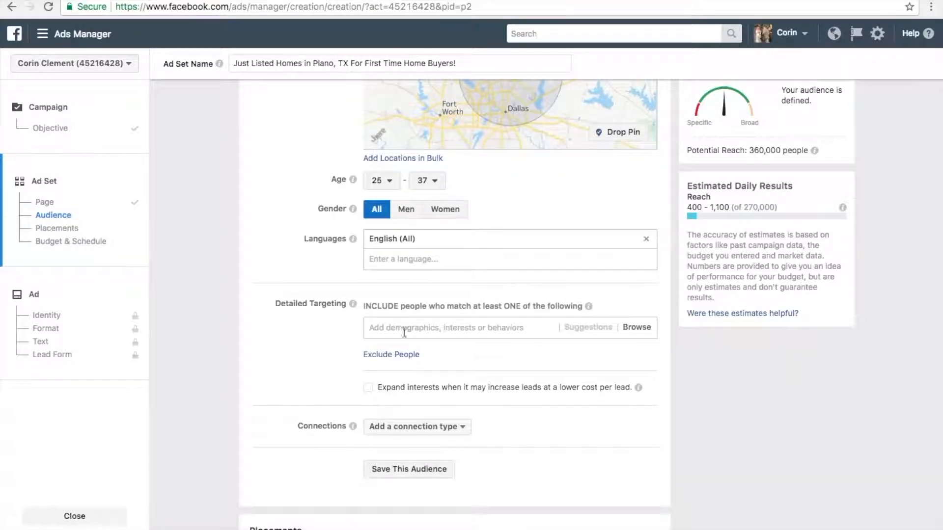
pyautogui.click(510, 327)
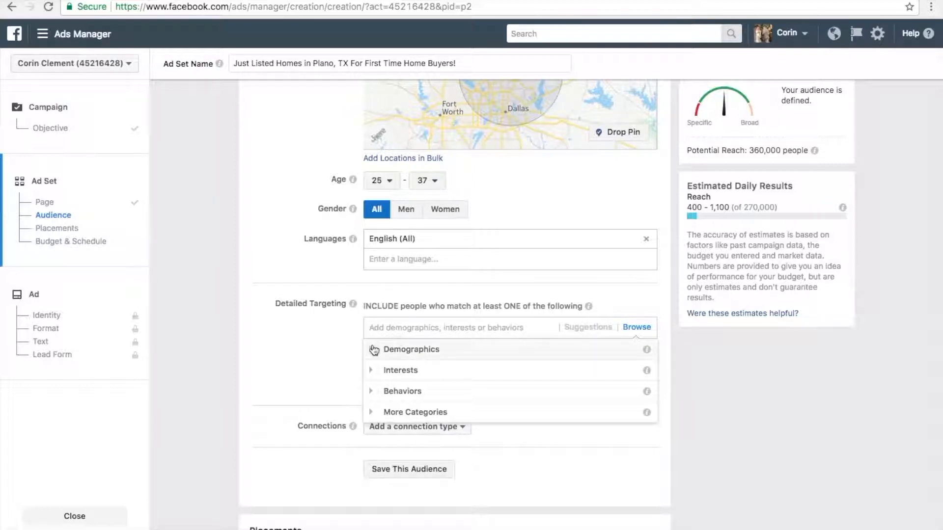
pyautogui.click(373, 351)
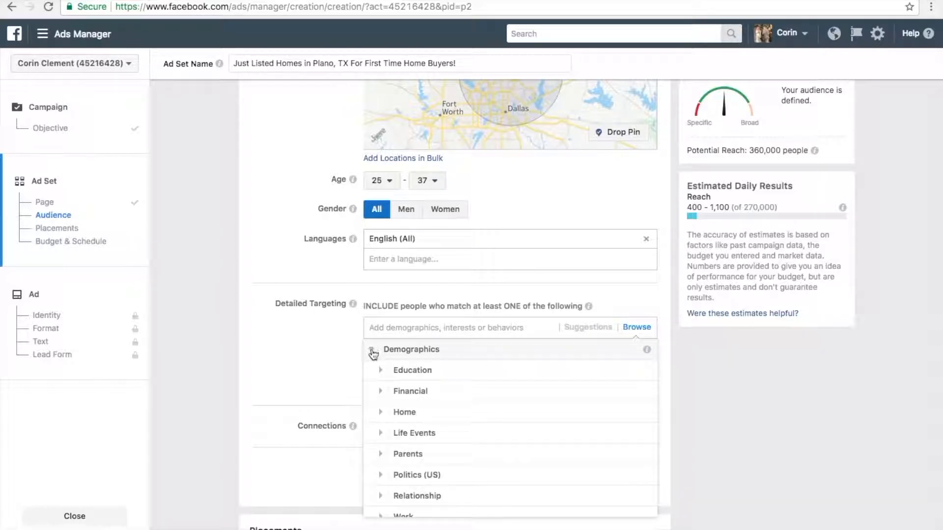
pyautogui.click(382, 374)
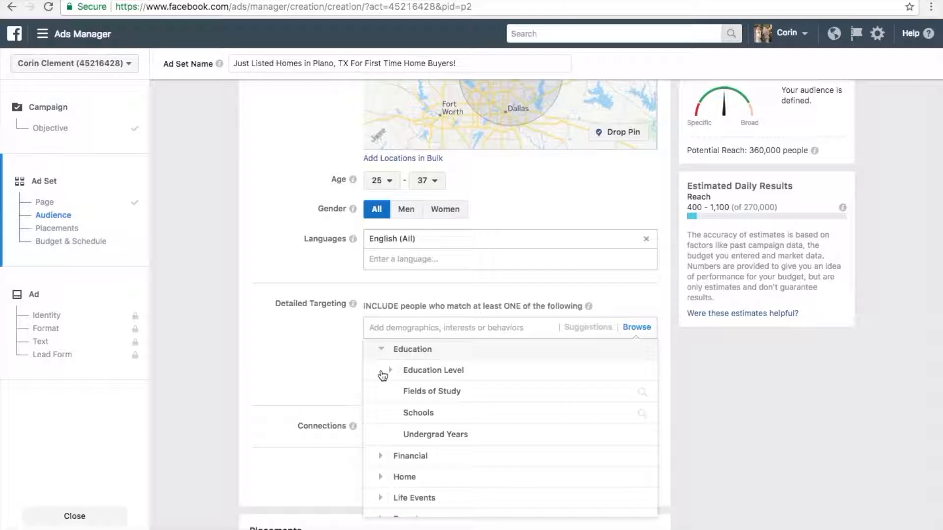
pyautogui.click(390, 375)
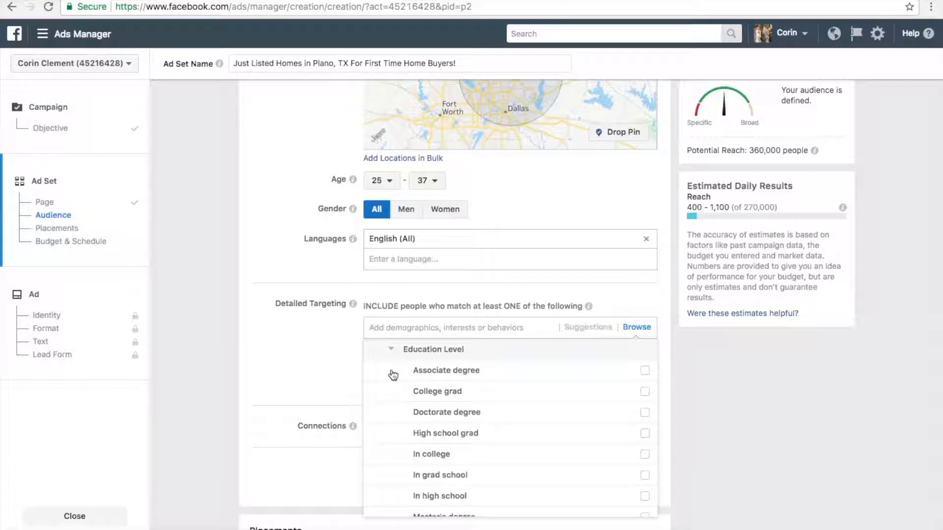
pyautogui.moveTo(571, 393)
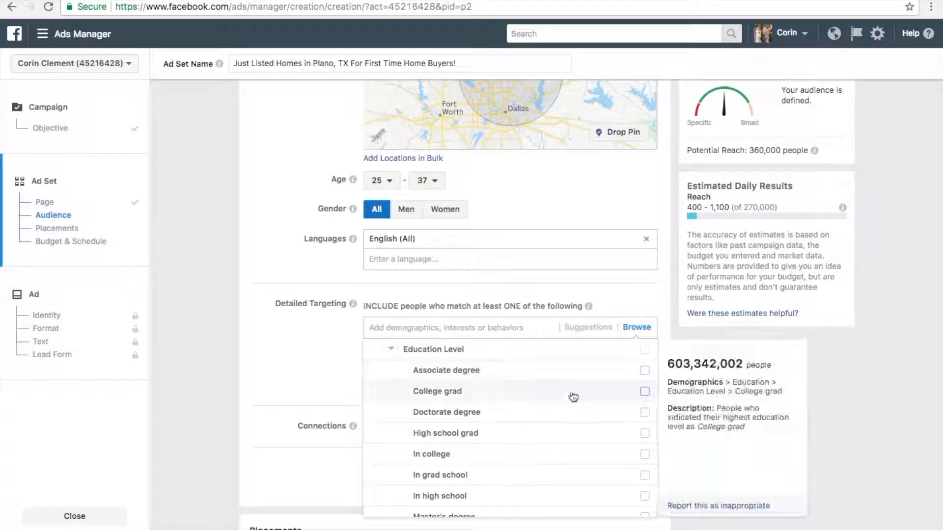
pyautogui.click(645, 392)
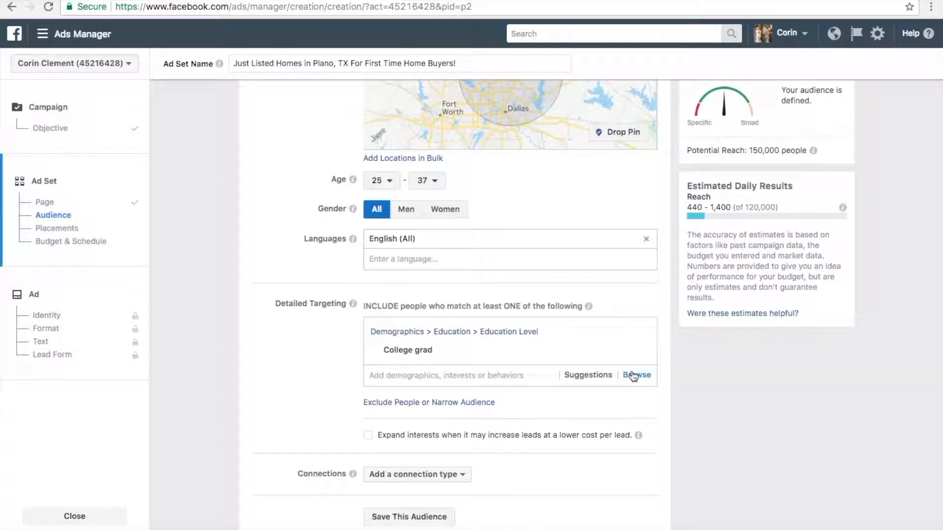
# - Add the $40,000 - $49,999 household income bracket to the detailed targeting demographics
pyautogui.click(630, 376)
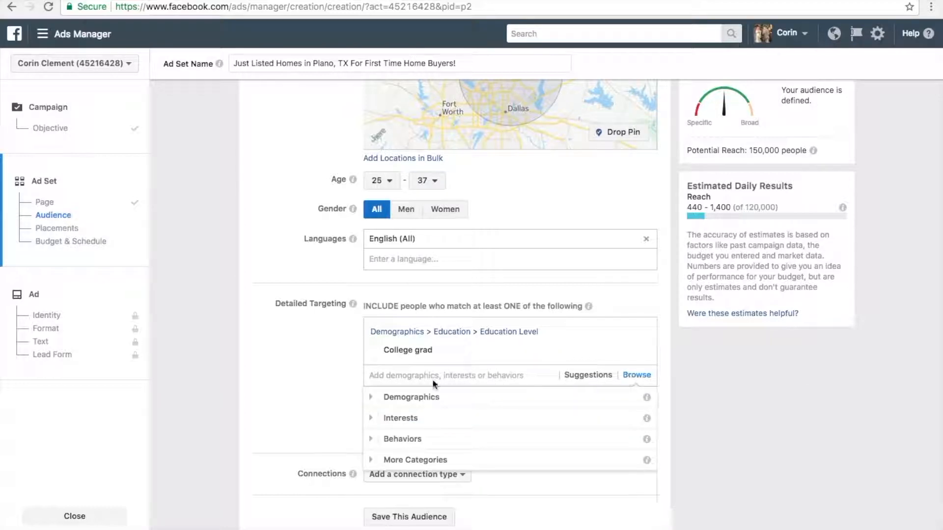
pyautogui.click(372, 398)
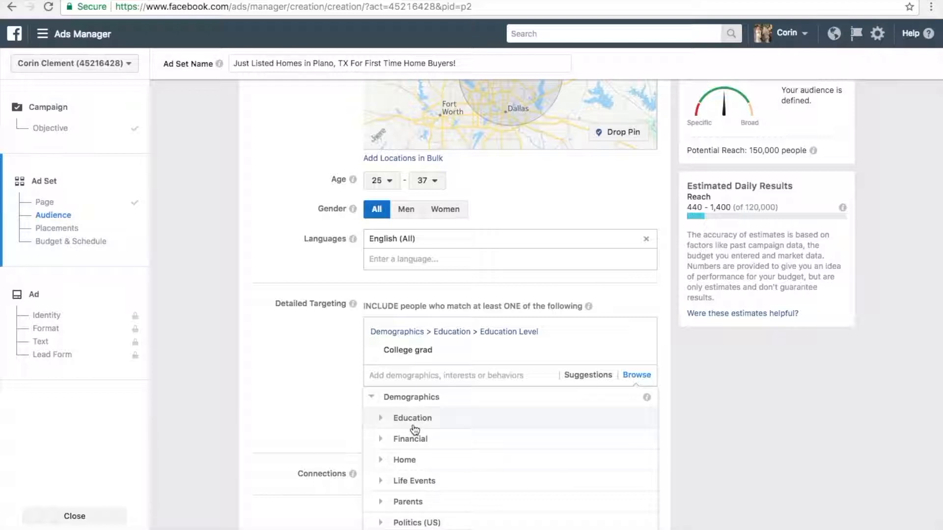
pyautogui.click(382, 441)
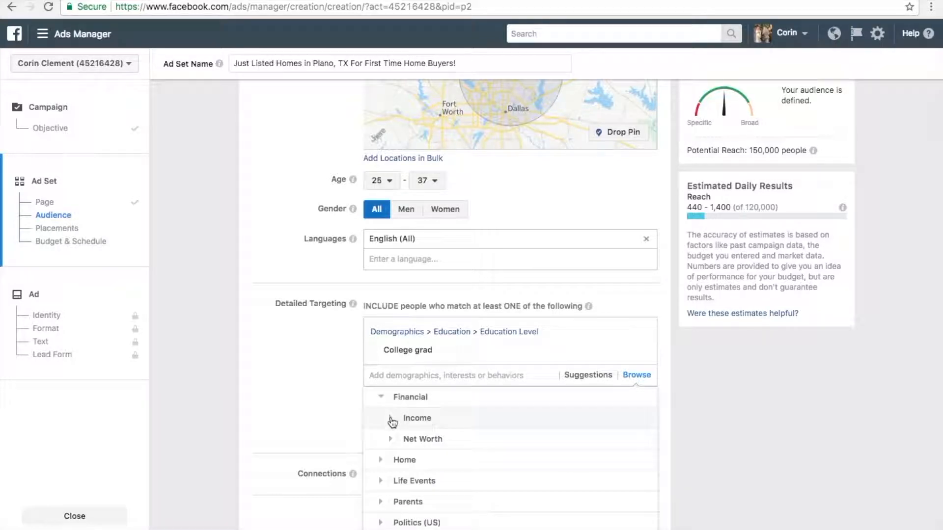
pyautogui.click(391, 420)
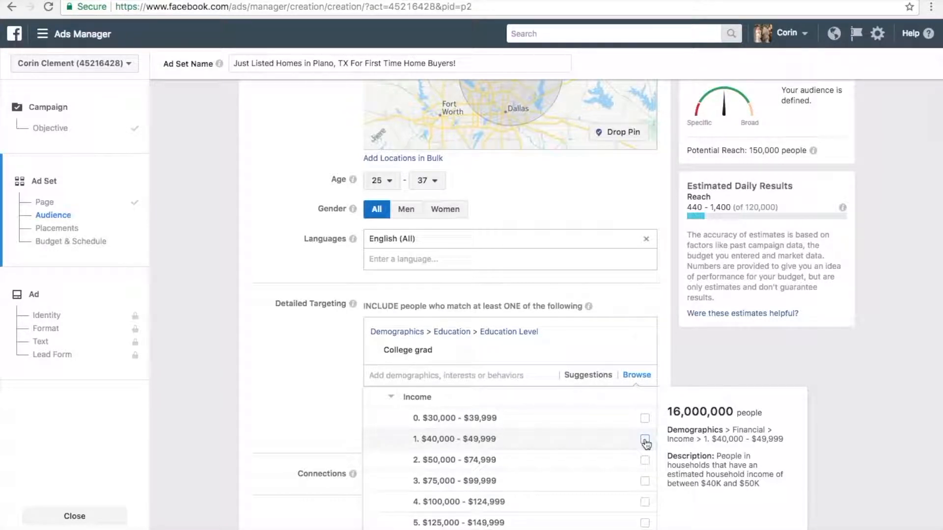
pyautogui.click(645, 439)
# - Add the $50,000 - $74,999 household income bracket to the detailed targeting as well
pyautogui.click(640, 419)
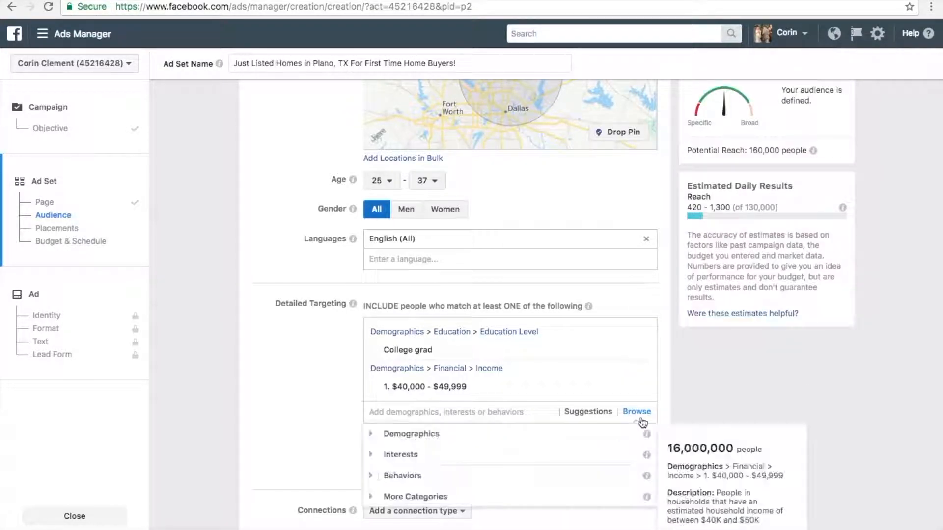
pyautogui.click(373, 436)
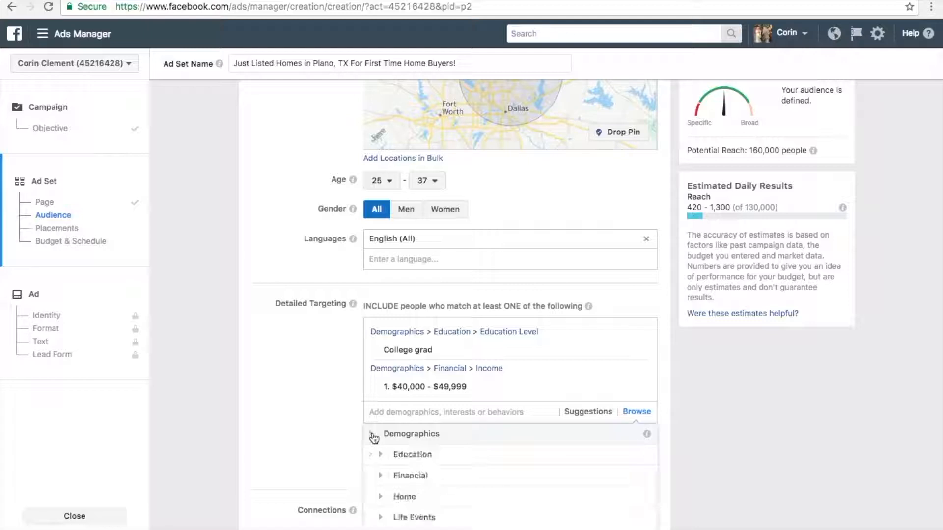
pyautogui.click(380, 476)
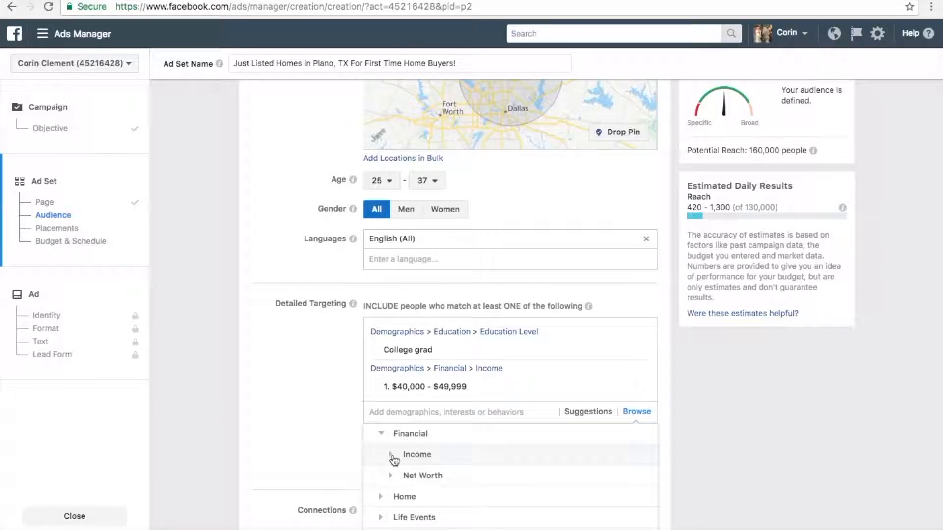
pyautogui.click(394, 458)
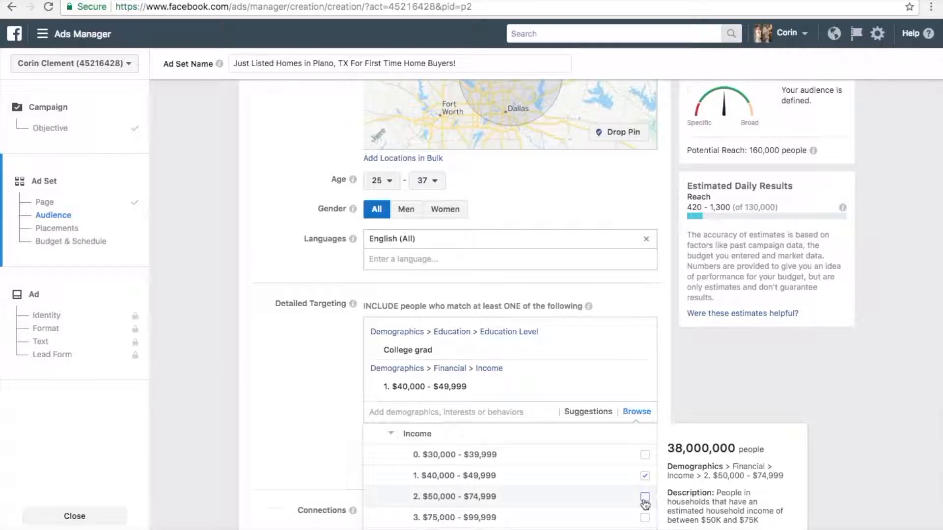
pyautogui.click(645, 498)
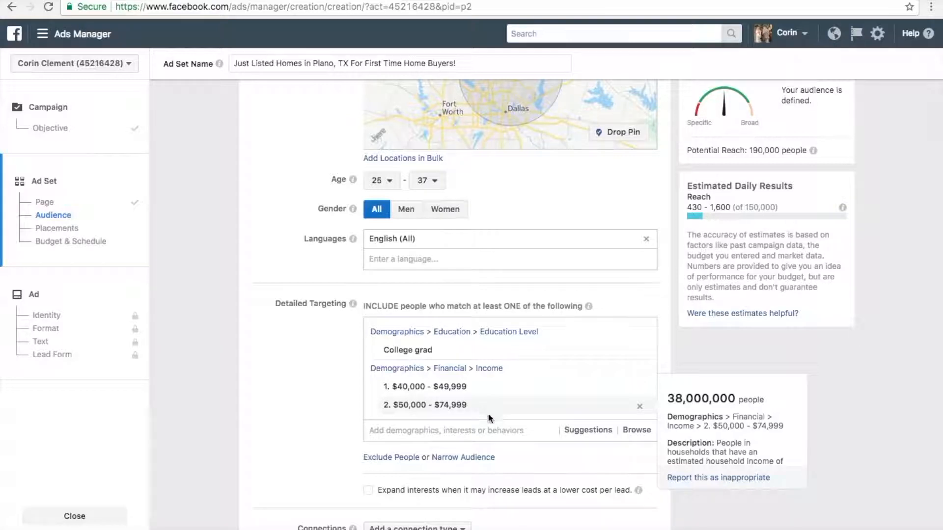
# - Include the First time homebuyer segment from the home ownership demographics in the detailed targeting
pyautogui.click(636, 430)
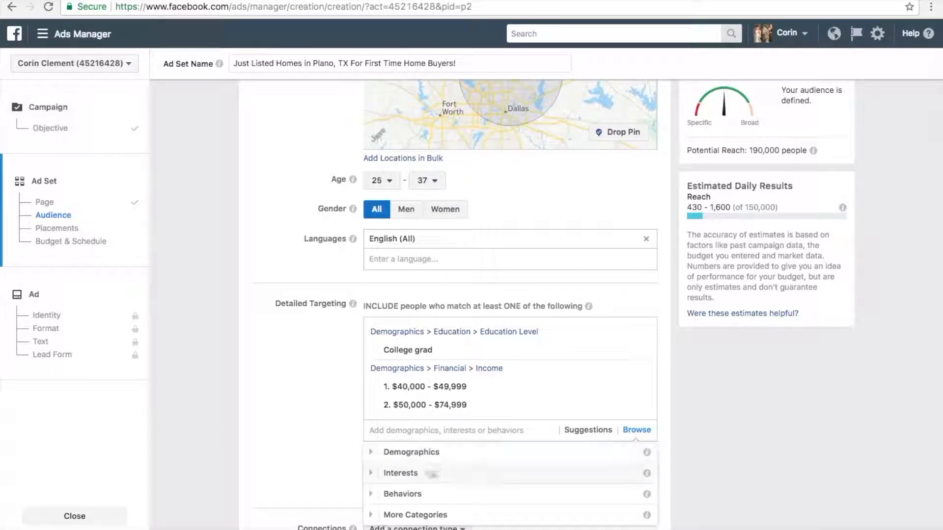
pyautogui.click(372, 458)
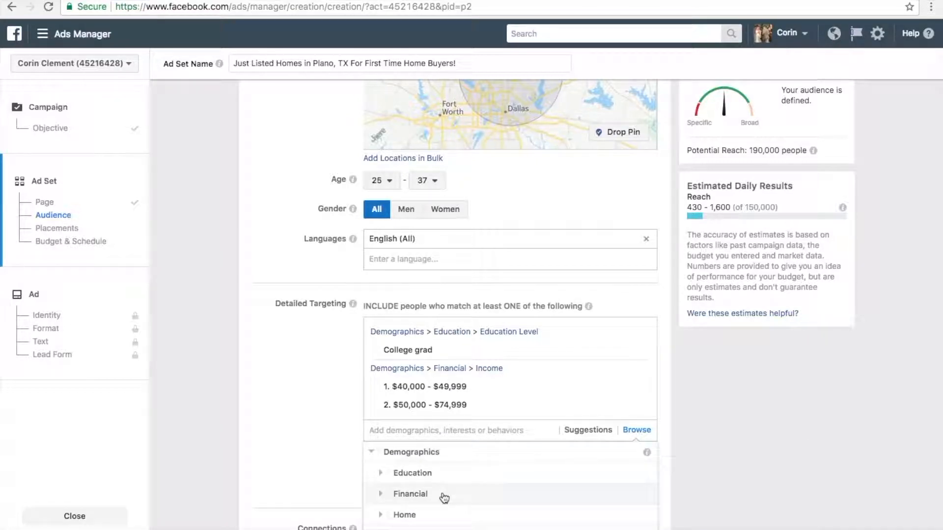
pyautogui.scroll(-2, 442, 497)
pyautogui.click(383, 481)
pyautogui.click(389, 475)
pyautogui.scroll(-1, 390, 476)
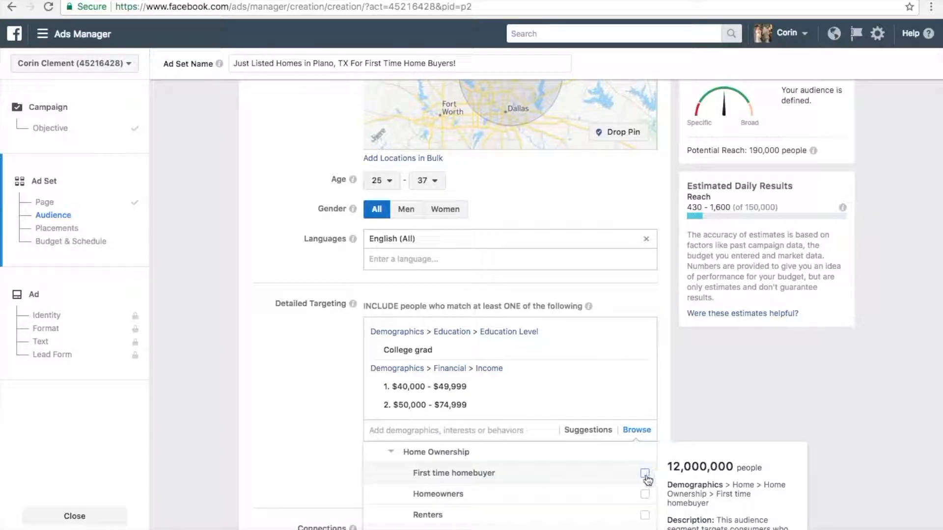
pyautogui.click(645, 475)
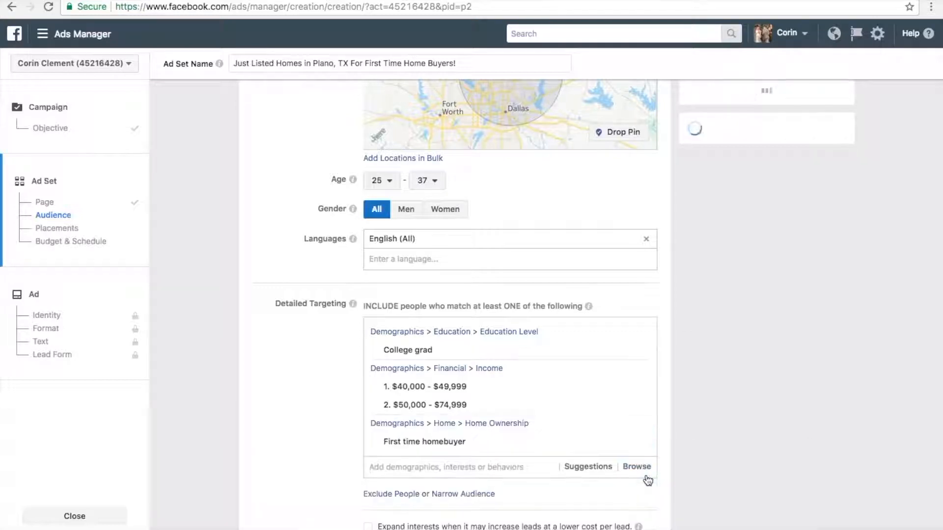
# - Add the Renters segment from the home ownership demographics to the detailed targeting
pyautogui.click(638, 467)
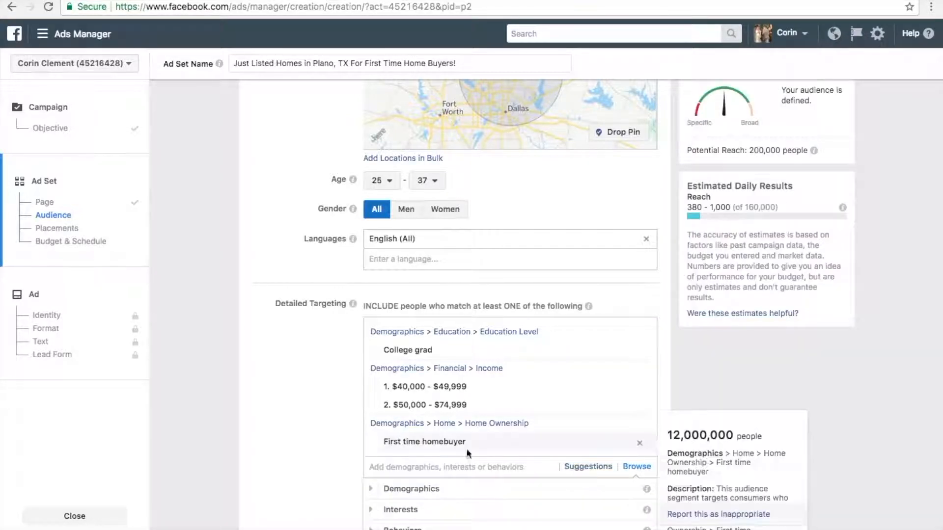
pyautogui.click(372, 489)
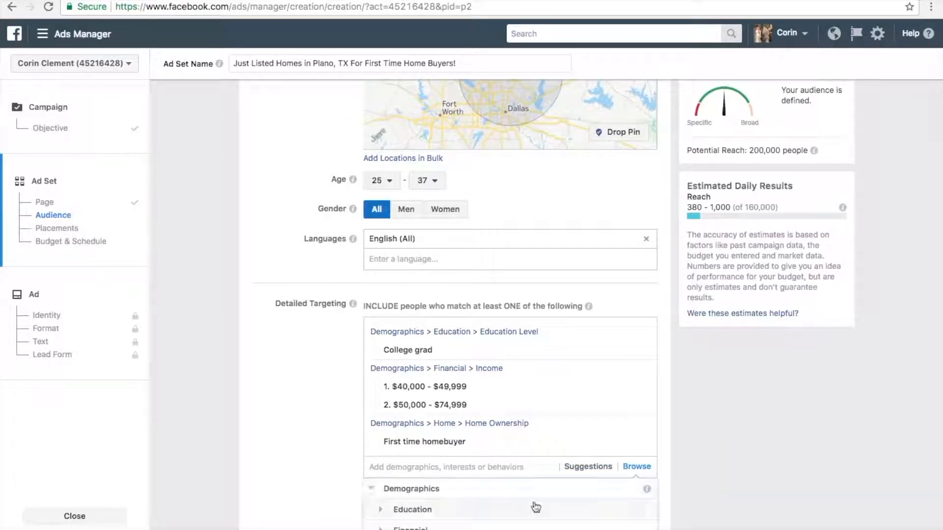
pyautogui.scroll(-5, 535, 508)
pyautogui.scroll(2, 536, 507)
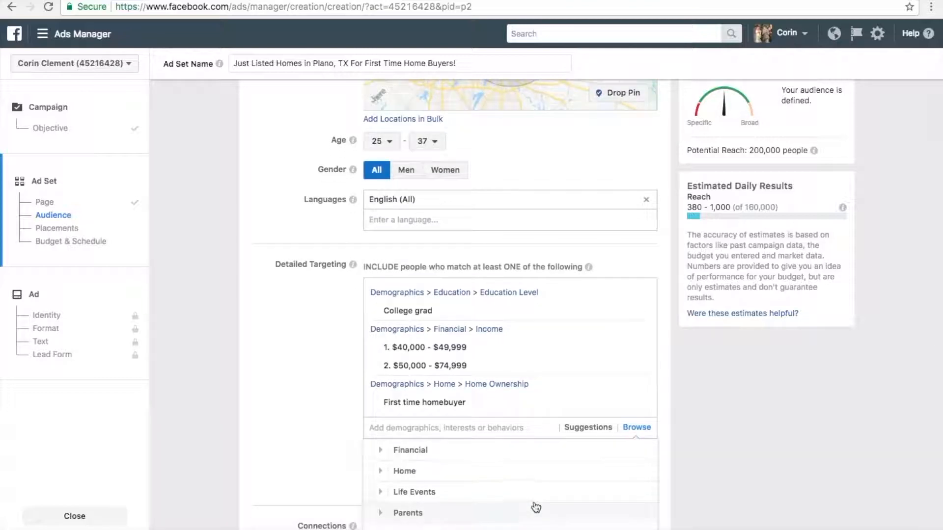
pyautogui.scroll(3, 531, 476)
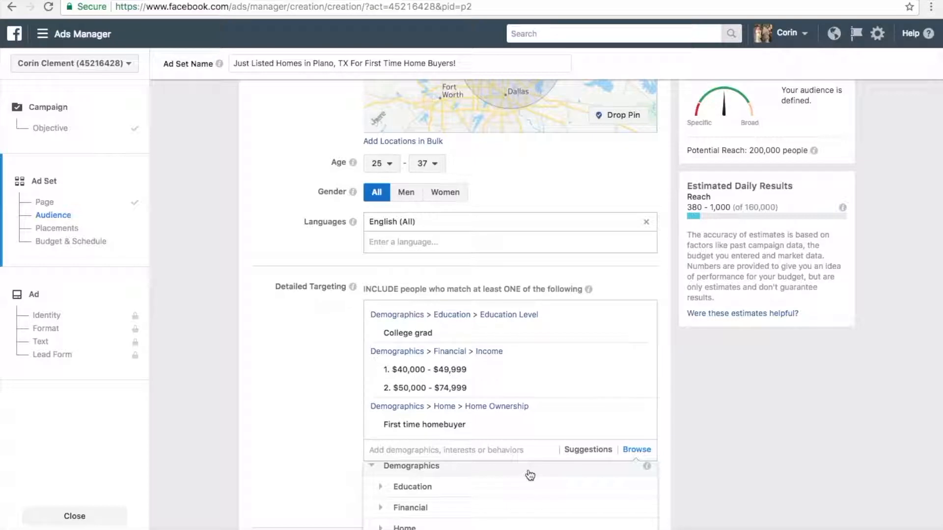
pyautogui.click(497, 527)
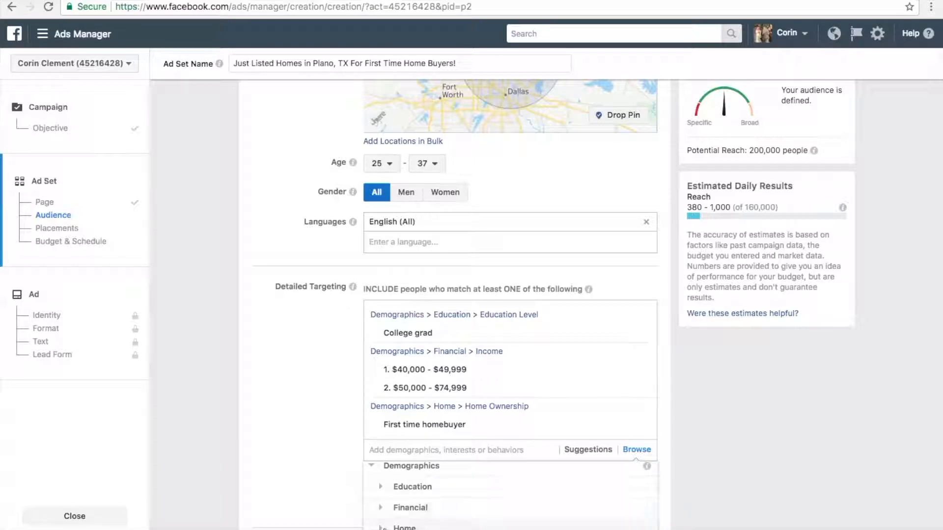
pyautogui.scroll(-2, 487, 500)
pyautogui.scroll(-3, 487, 500)
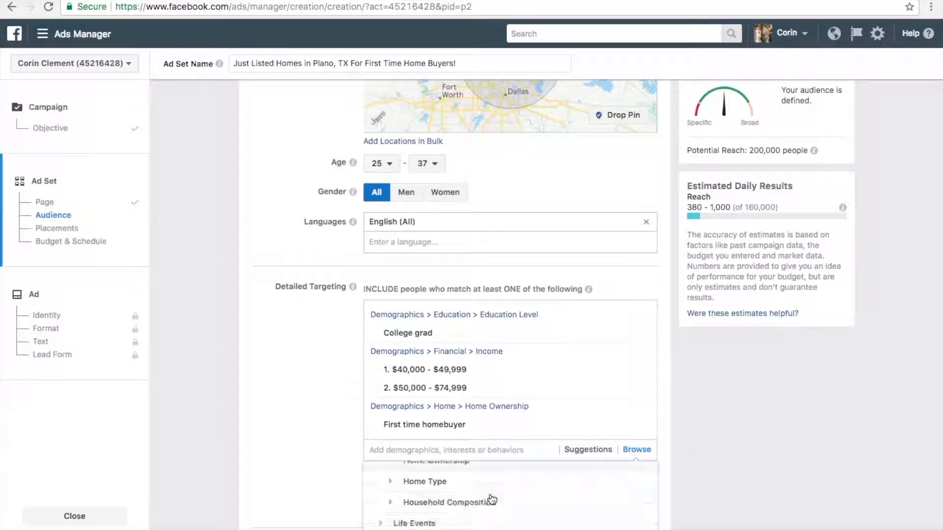
pyautogui.scroll(3, 492, 500)
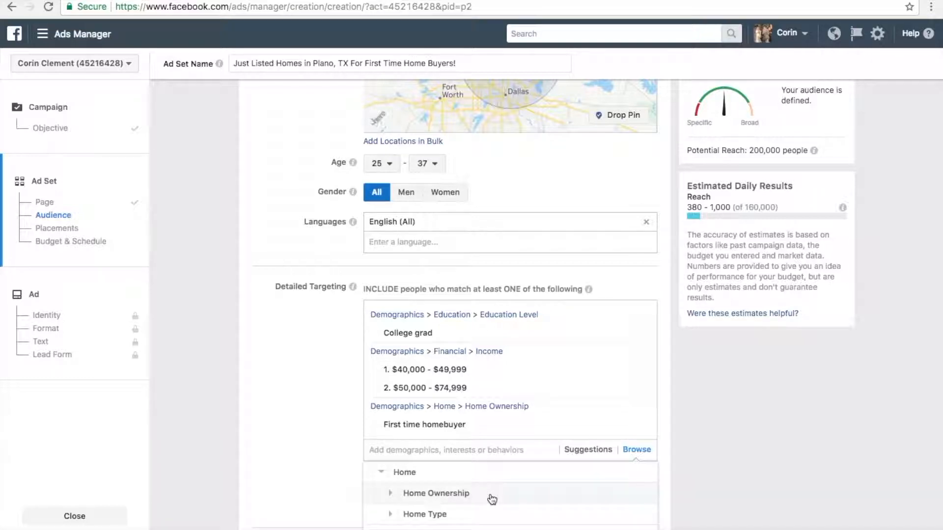
pyautogui.click(388, 495)
pyautogui.moveTo(542, 509)
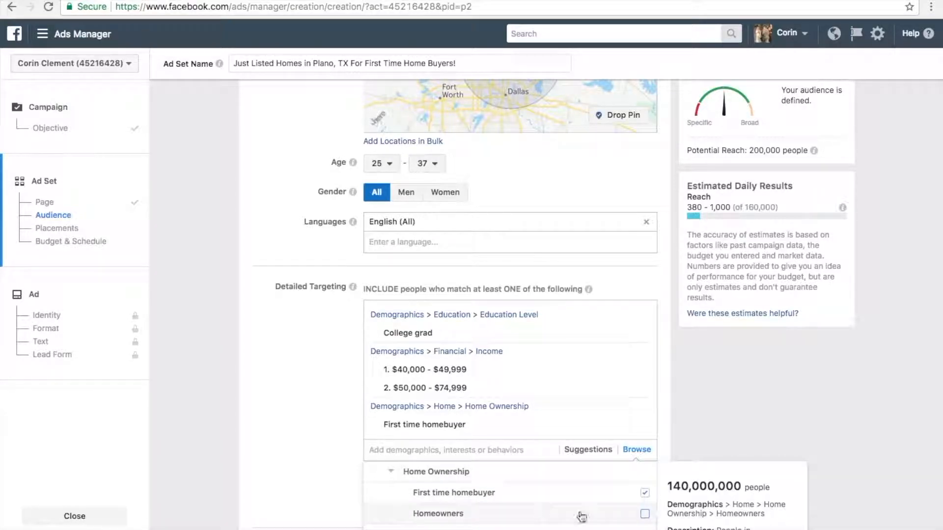
pyautogui.scroll(-1, 599, 506)
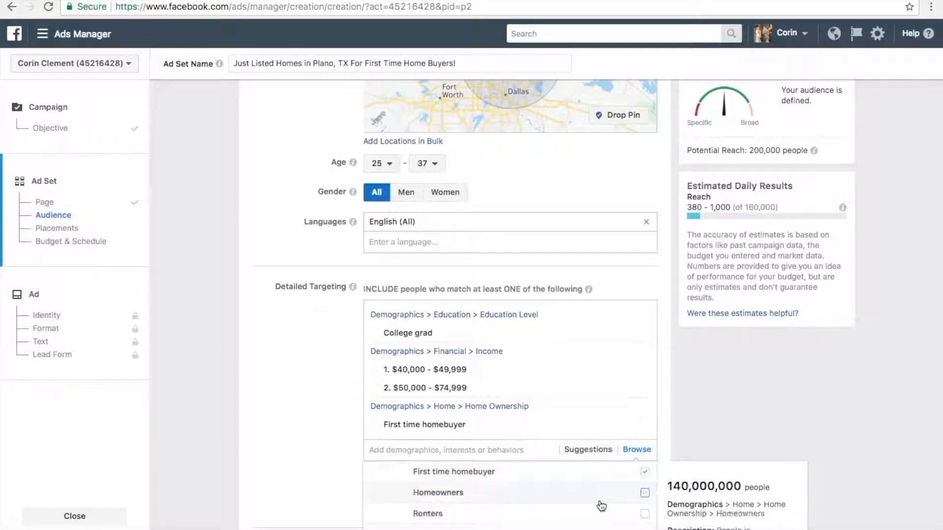
pyautogui.click(644, 515)
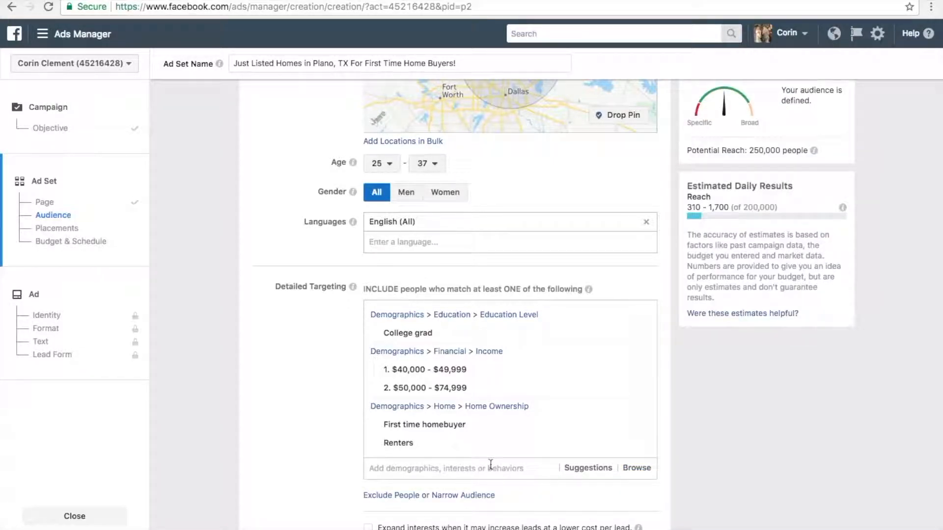
# - Look through the interest categories for detailed targeting, examining the options under Family and relationships
pyautogui.click(638, 471)
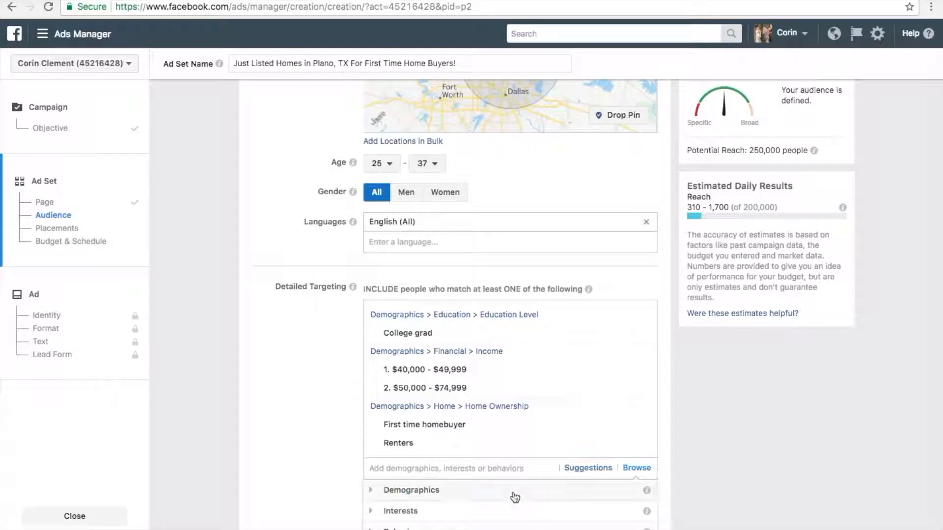
pyautogui.scroll(-1, 512, 497)
pyautogui.scroll(-1, 515, 497)
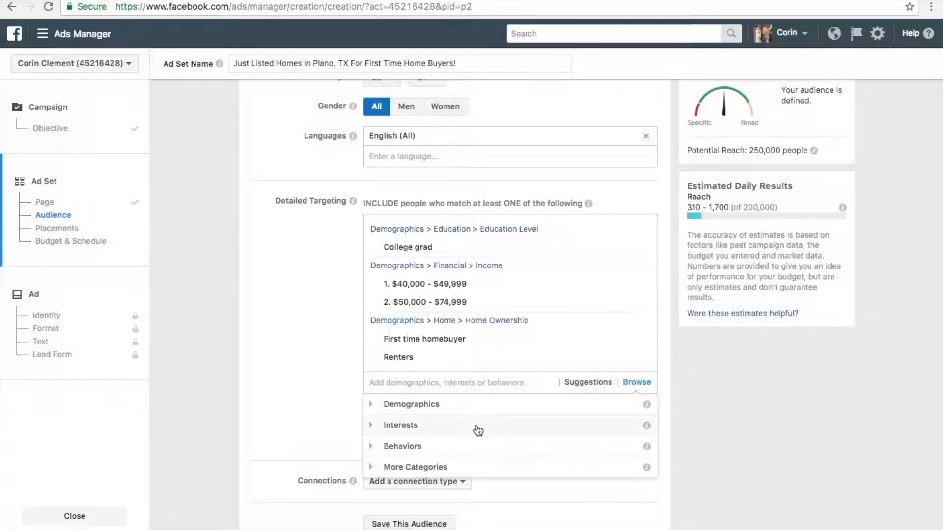
pyautogui.scroll(1, 474, 431)
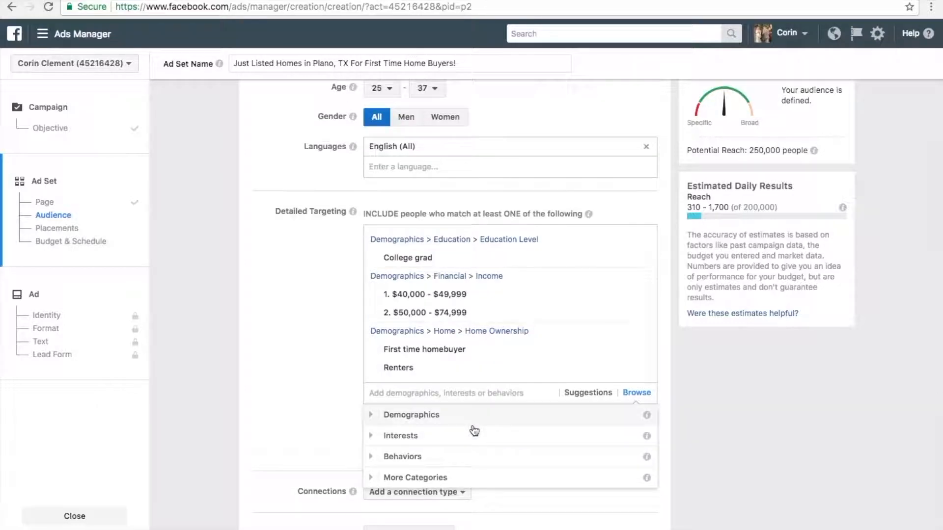
pyautogui.click(377, 439)
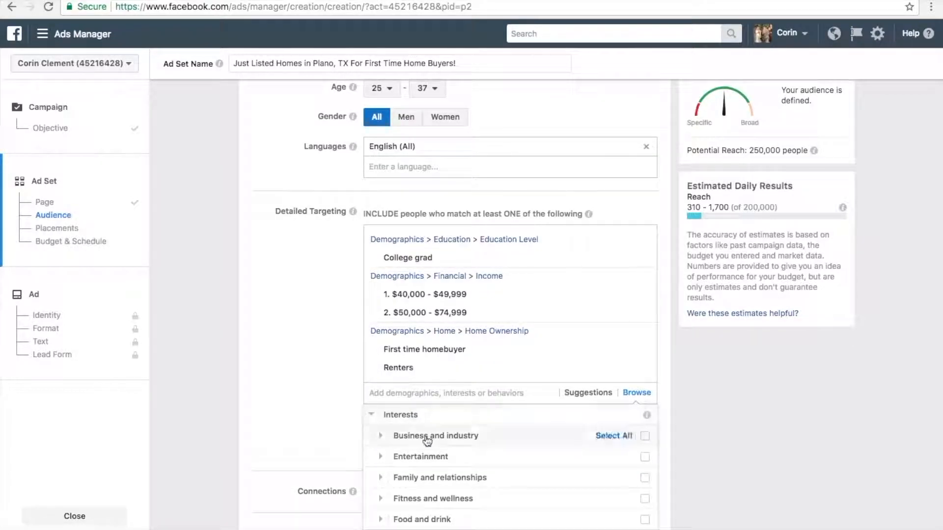
pyautogui.click(465, 480)
pyautogui.scroll(-2, 470, 481)
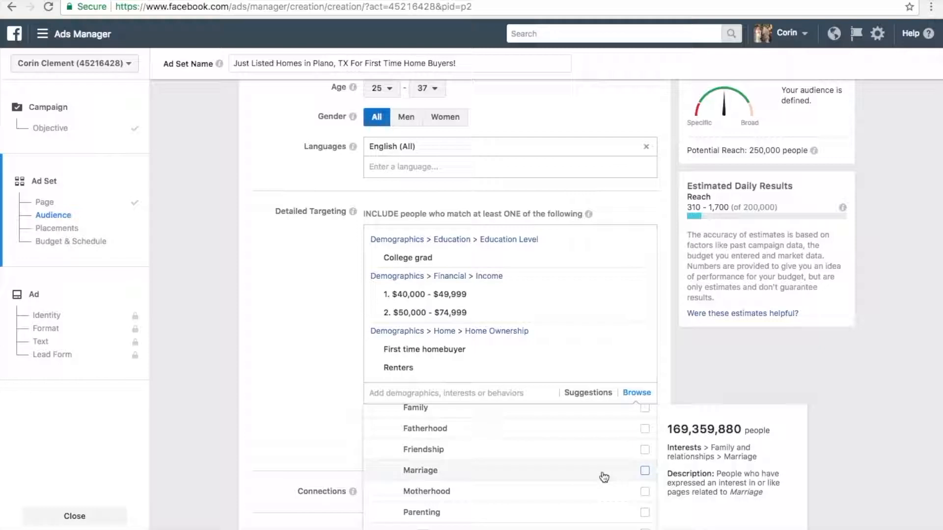
pyautogui.scroll(3, 561, 454)
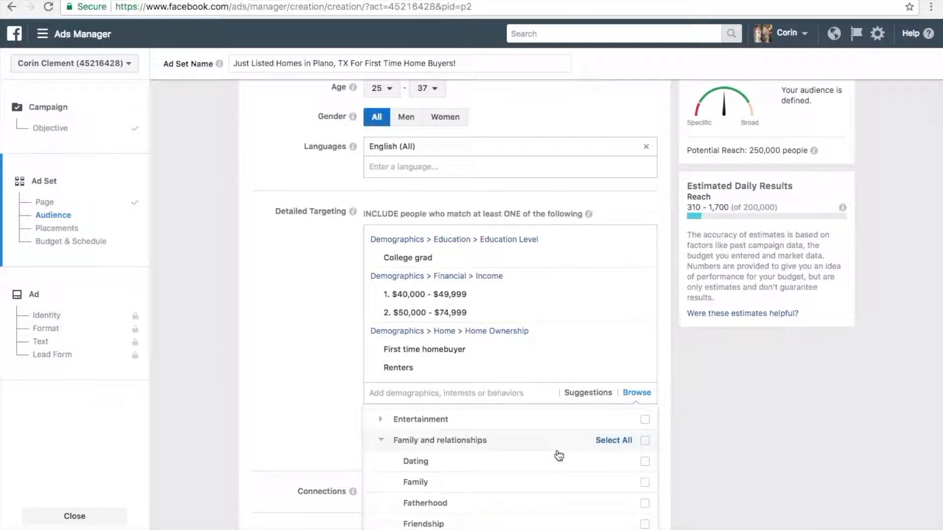
pyautogui.click(382, 441)
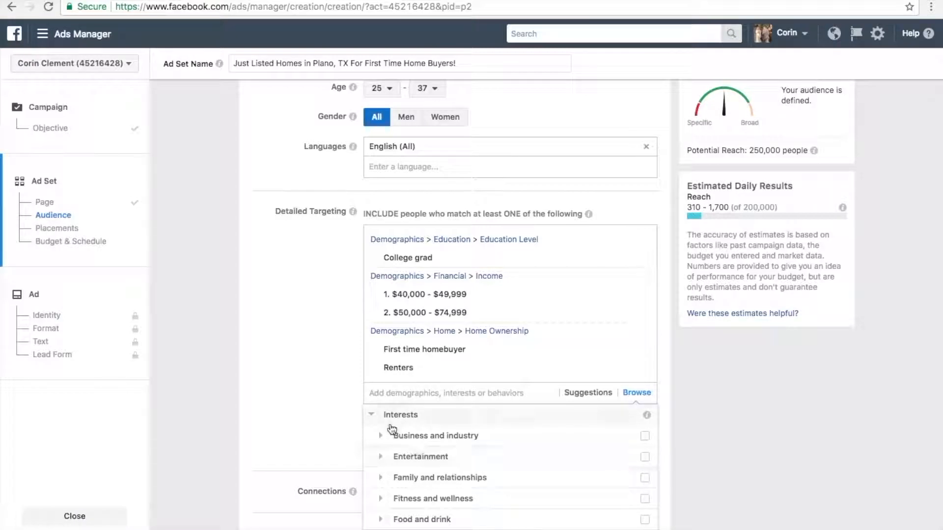
pyautogui.click(373, 415)
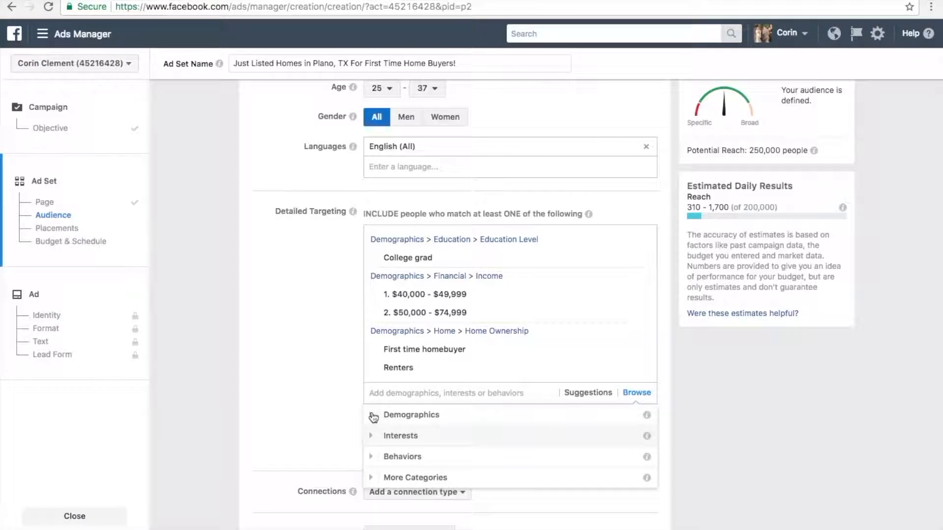
# - Include the Likely to move segment from the residential profiles behaviors in the detailed targeting
pyautogui.click(392, 461)
pyautogui.scroll(-1, 392, 461)
pyautogui.scroll(-1, 489, 486)
pyautogui.scroll(-5, 489, 485)
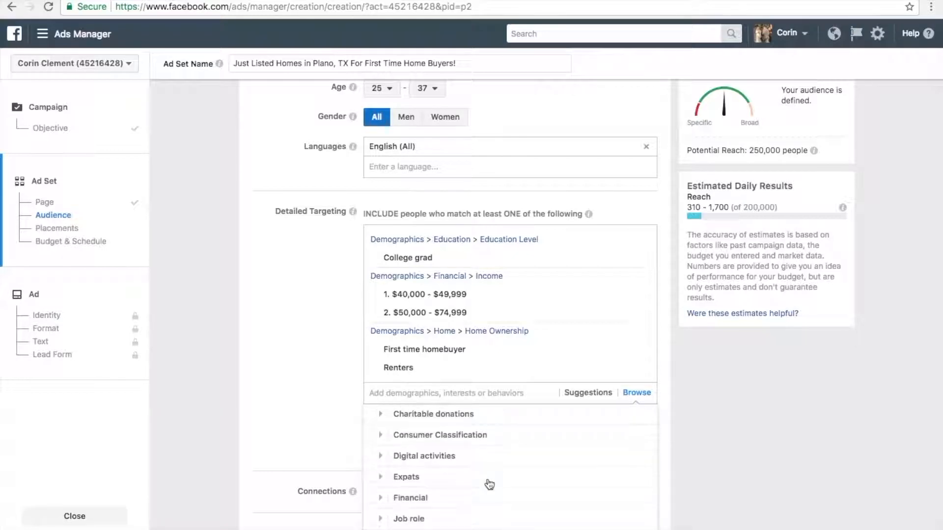
pyautogui.scroll(-3, 489, 486)
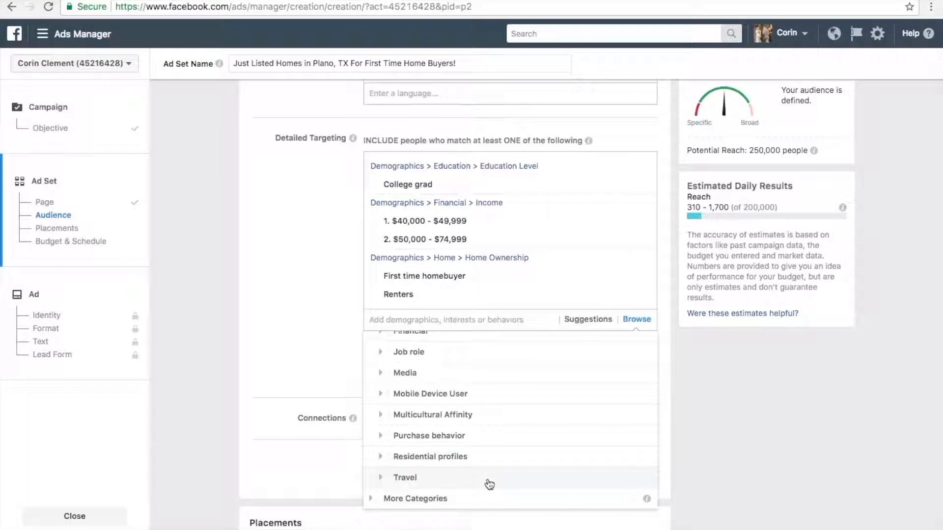
pyautogui.click(437, 457)
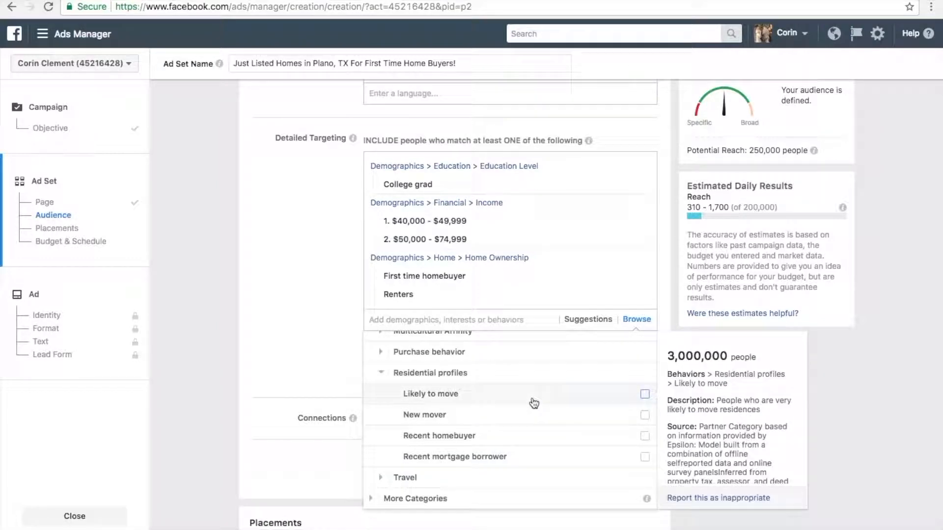
pyautogui.click(645, 395)
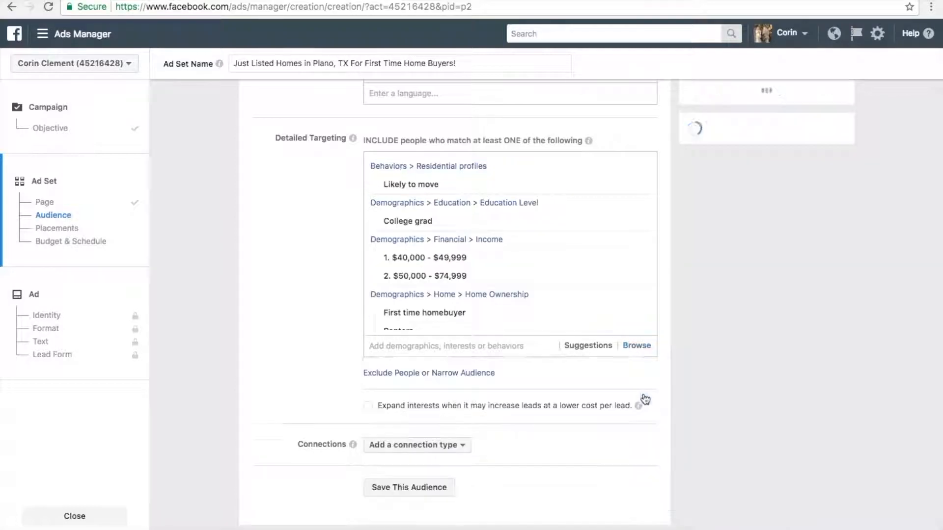
# - Add the New mover segment from the residential profiles behaviors to the detailed targeting
pyautogui.click(642, 348)
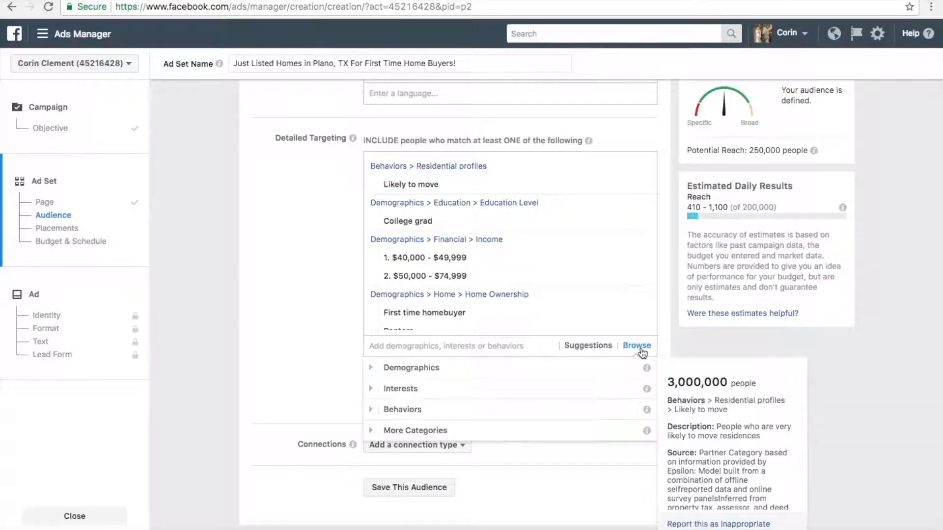
pyautogui.click(452, 410)
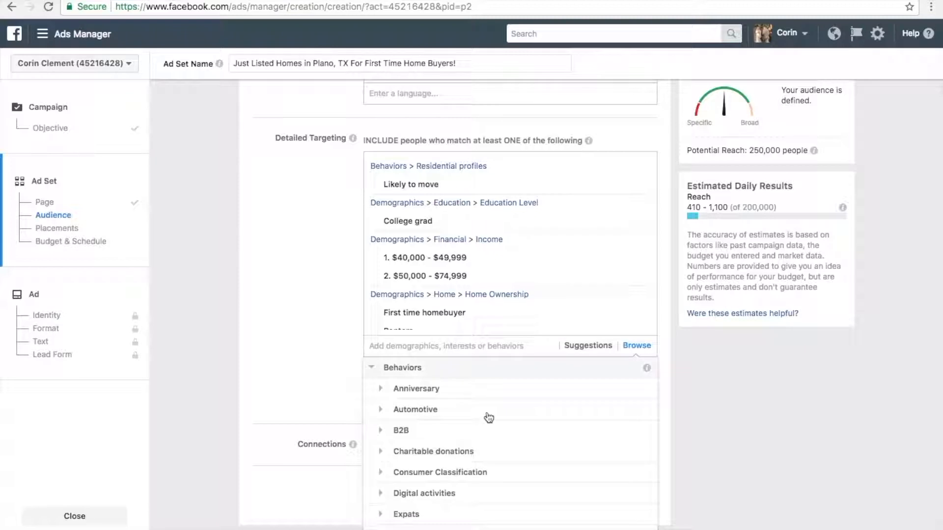
pyautogui.scroll(-5, 543, 459)
pyautogui.scroll(-4, 545, 462)
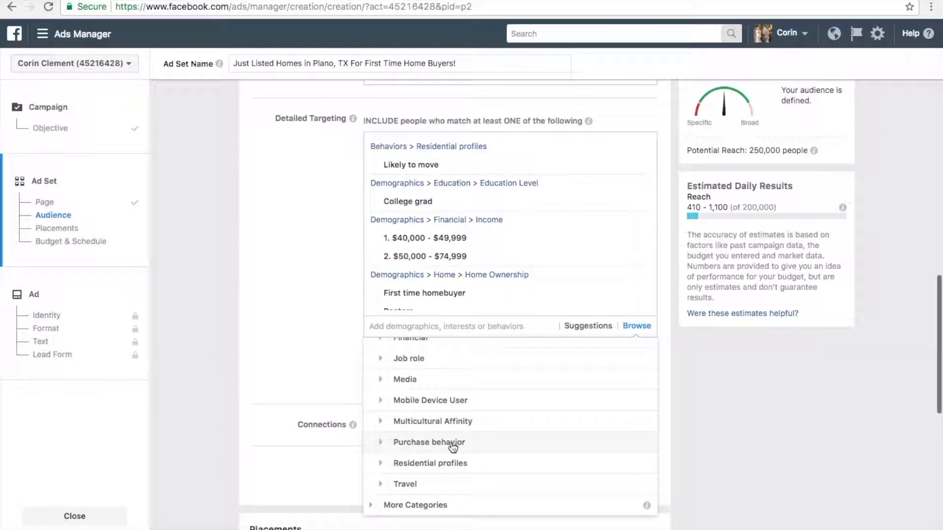
pyautogui.click(430, 464)
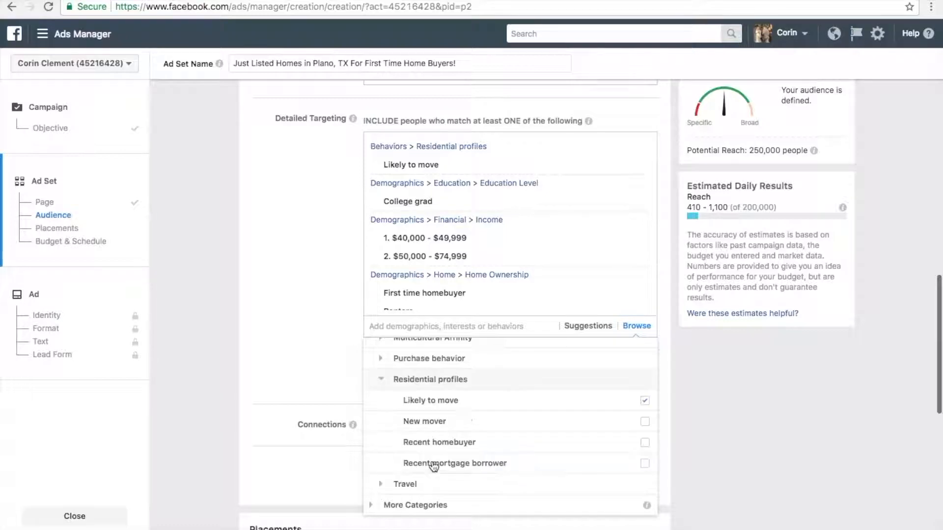
pyautogui.scroll(-1, 491, 442)
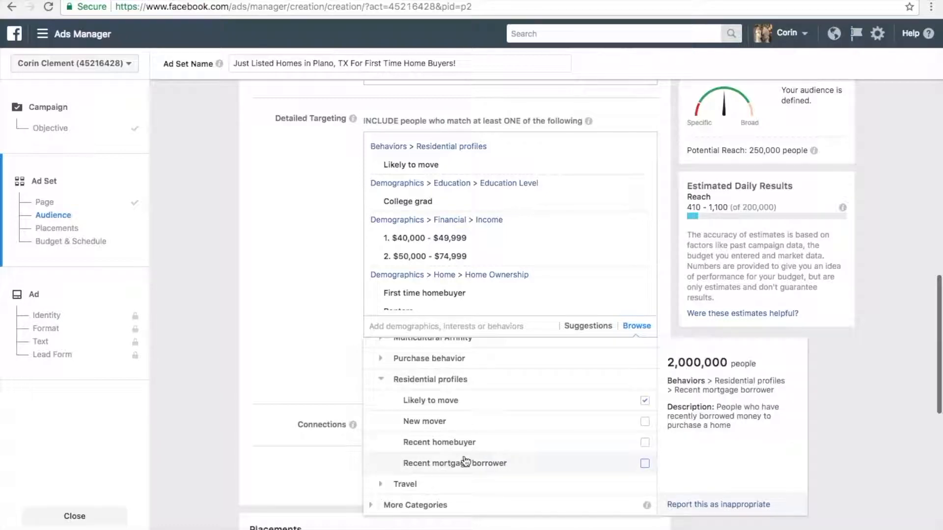
pyautogui.click(644, 422)
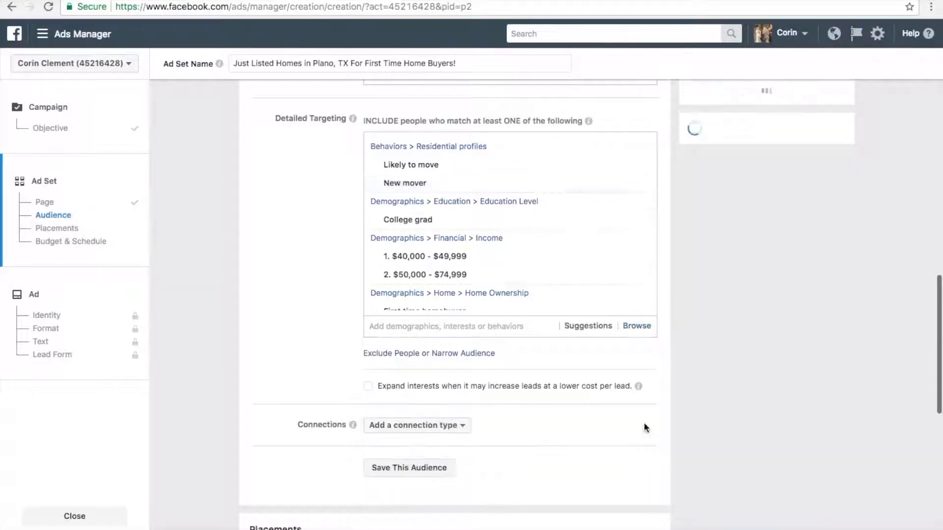
# - Add Recent mortgage borrower from the residential profiles behaviors and review the list of included segments
pyautogui.click(637, 327)
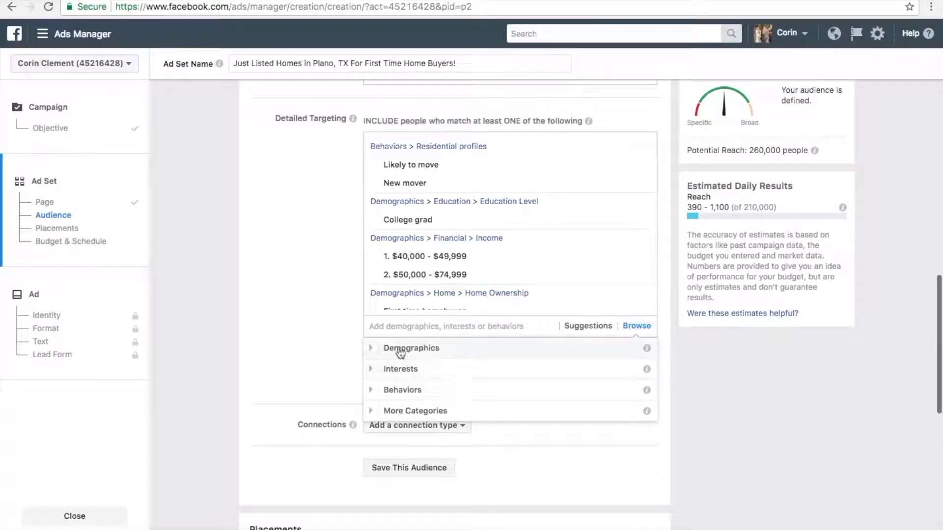
pyautogui.click(376, 390)
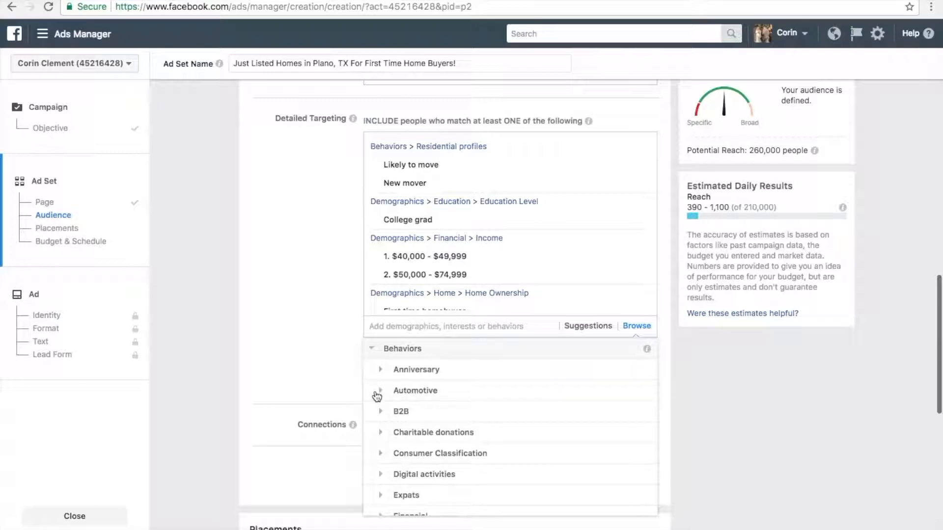
pyautogui.scroll(-5, 481, 444)
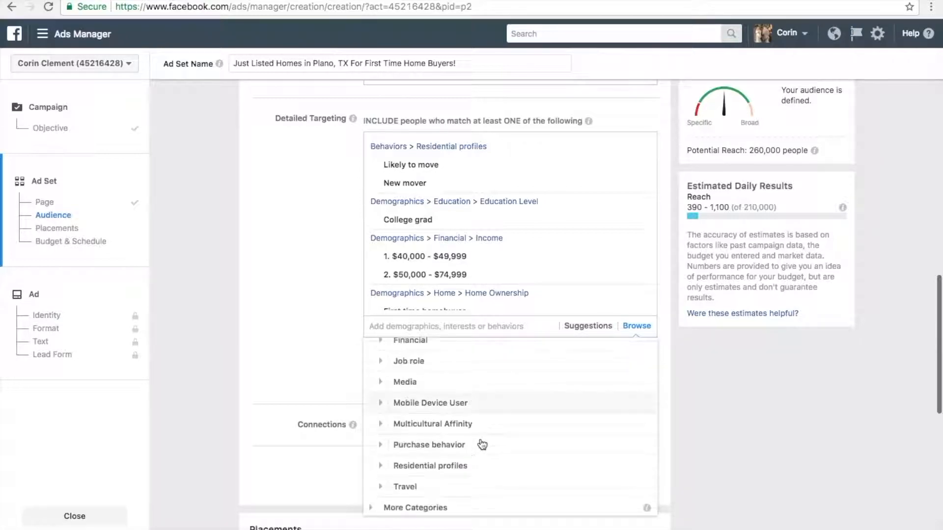
pyautogui.click(382, 461)
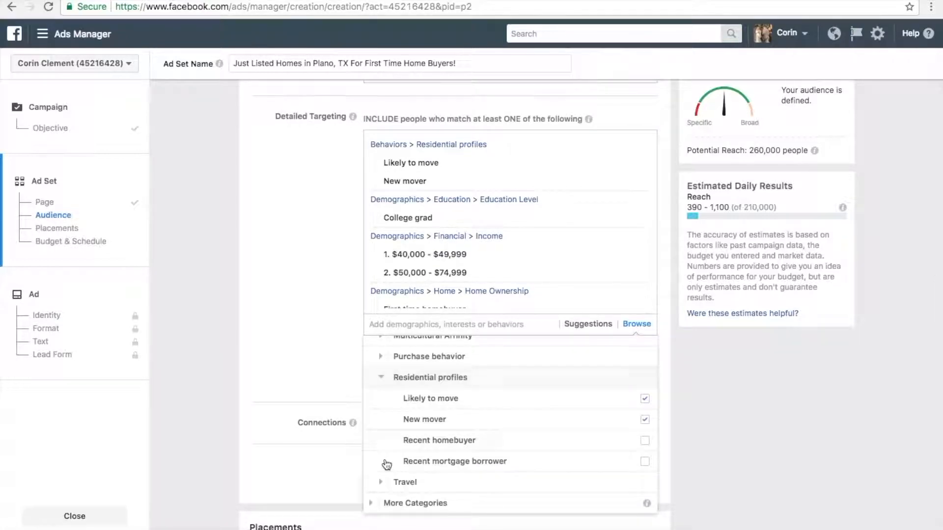
pyautogui.click(644, 462)
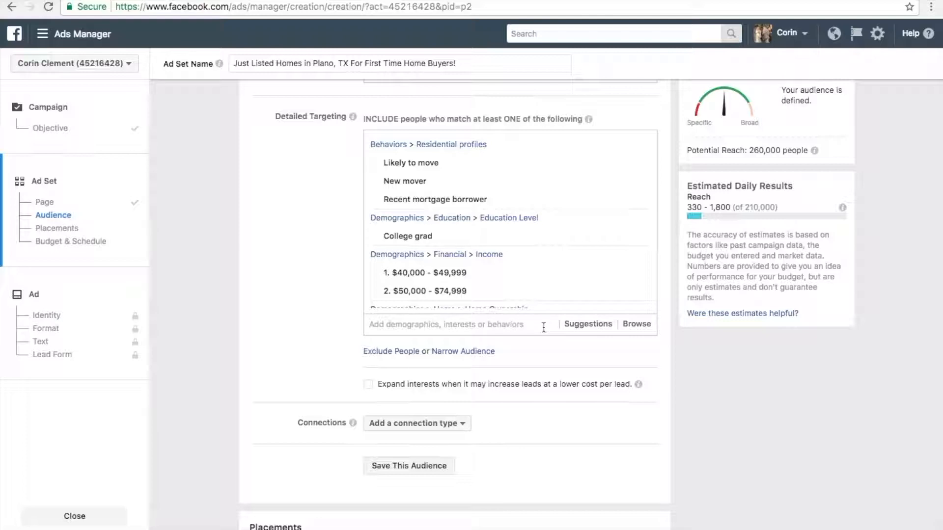
pyautogui.scroll(-6, 542, 236)
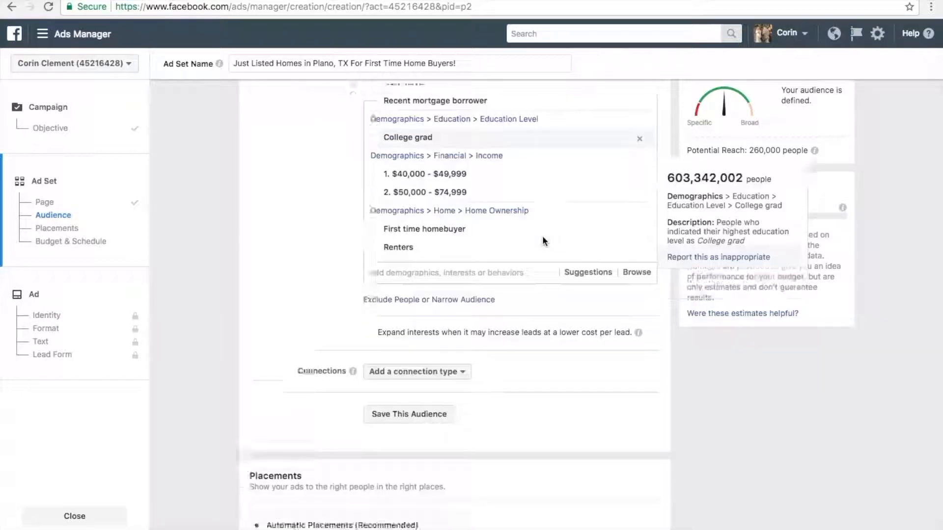
pyautogui.scroll(2, 543, 221)
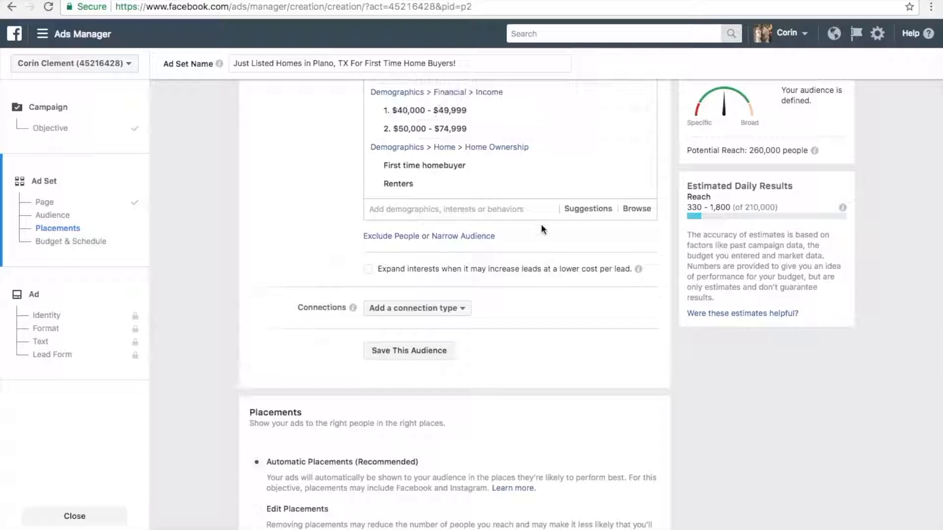
# - Add people with the Engaged relationship status from the demographics to the detailed targeting
pyautogui.click(637, 217)
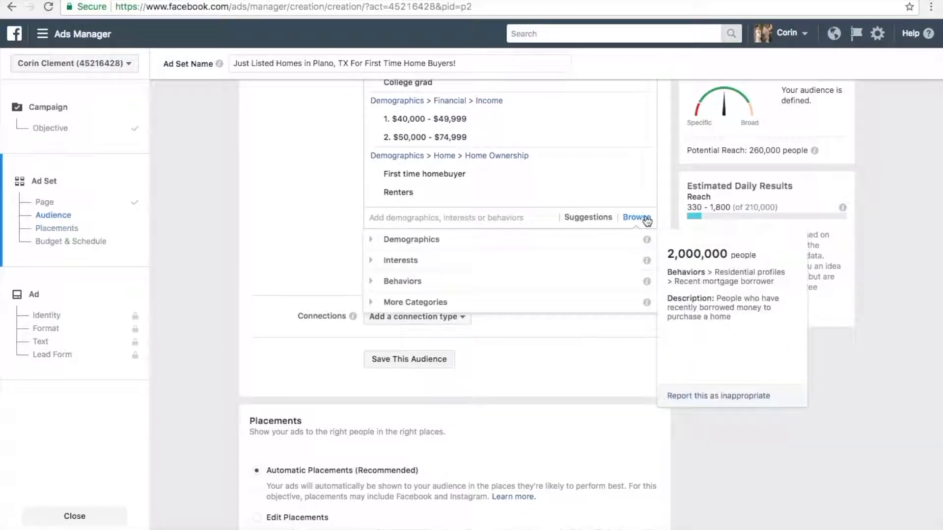
pyautogui.click(379, 244)
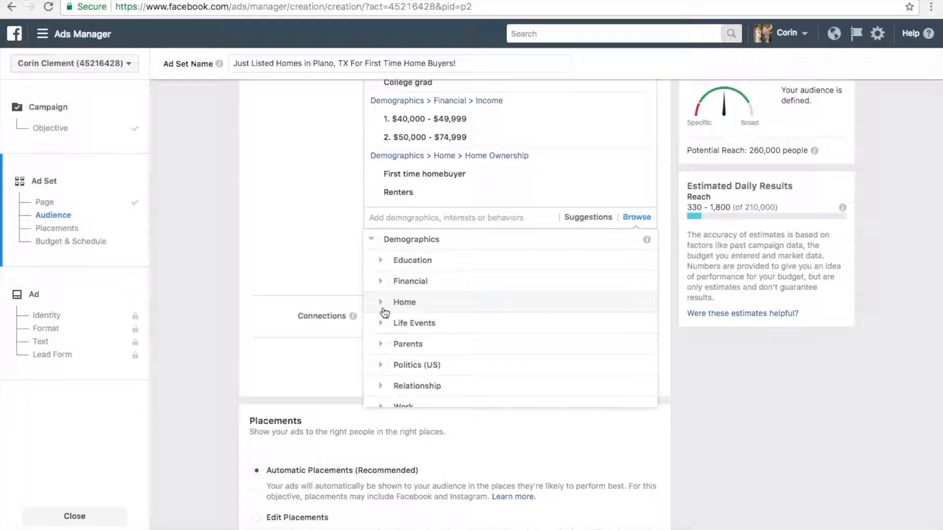
pyautogui.click(383, 386)
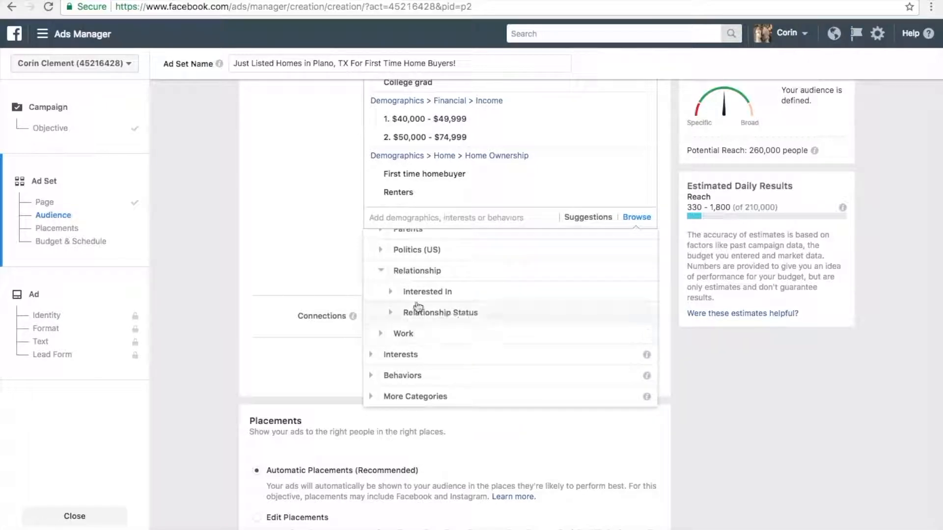
pyautogui.click(392, 317)
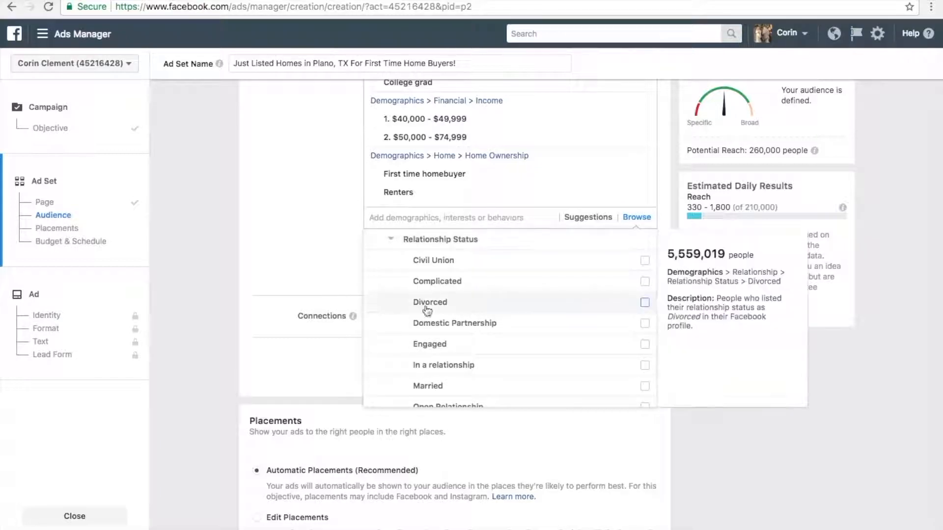
pyautogui.click(645, 345)
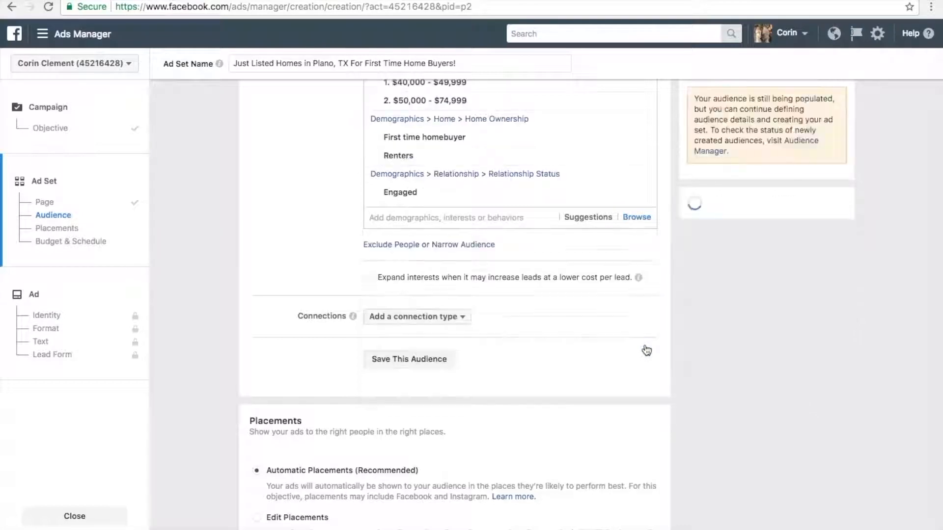
# - Include people with the Married relationship status from the demographics in the detailed targeting
pyautogui.click(639, 220)
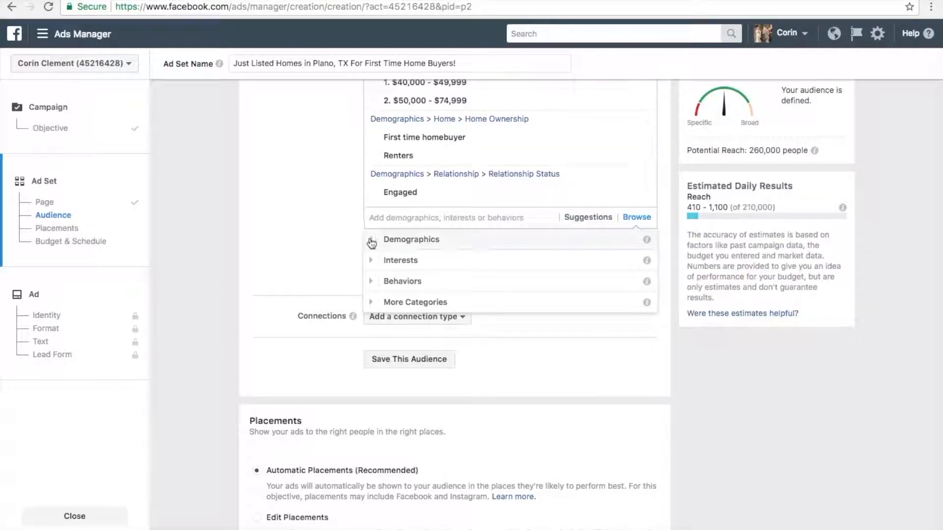
pyautogui.click(372, 241)
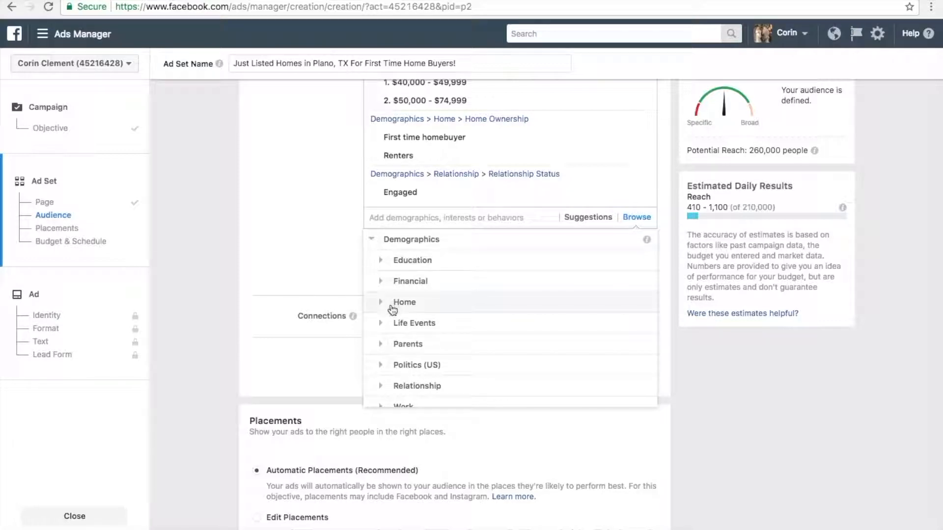
pyautogui.click(383, 389)
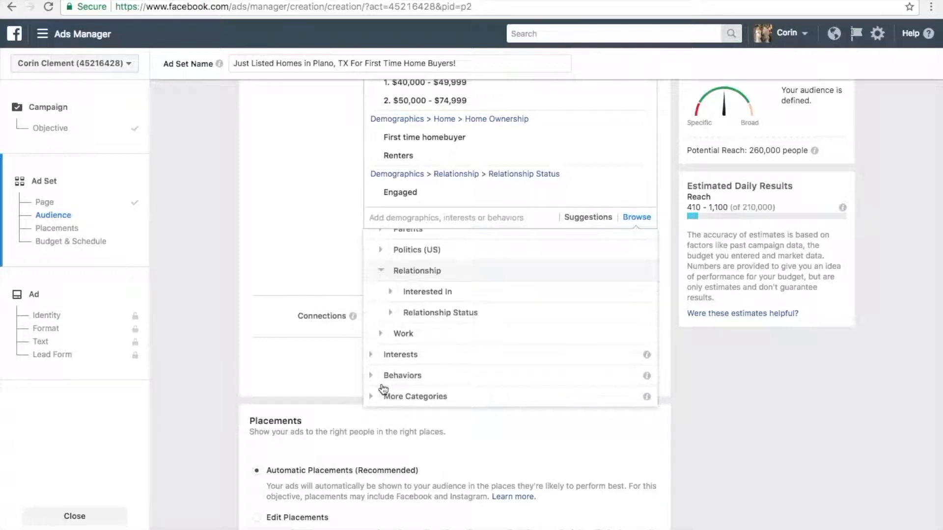
pyautogui.click(395, 317)
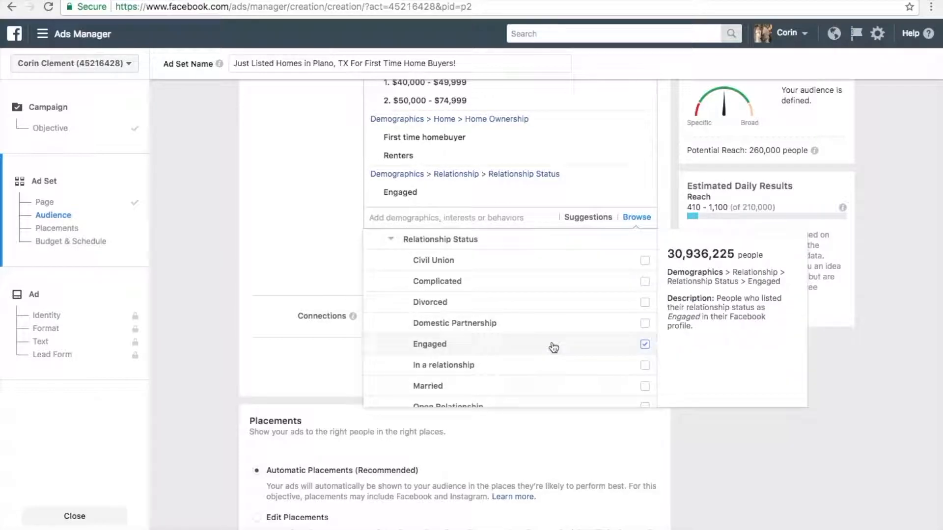
pyautogui.click(645, 386)
# - Add the New parents (0-12 months) segment from the All Parents demographics to the detailed targeting
pyautogui.click(636, 218)
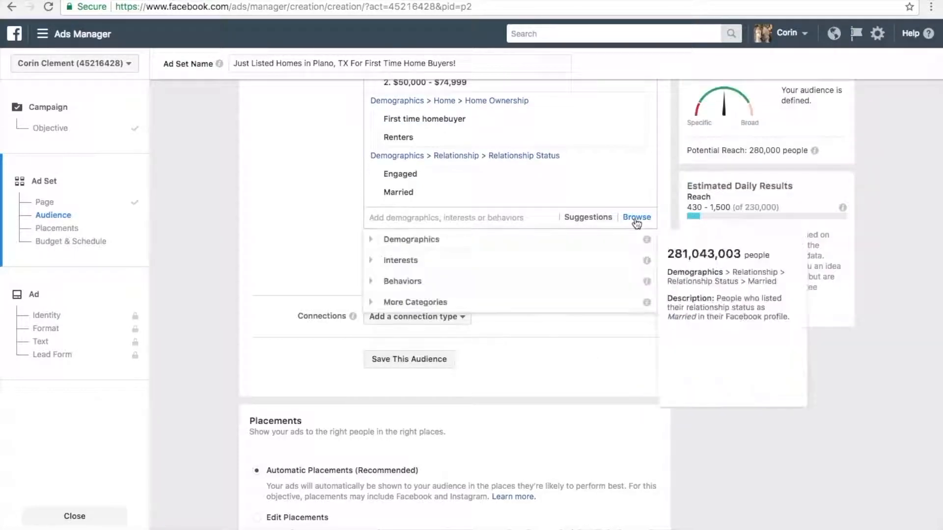
pyautogui.click(372, 241)
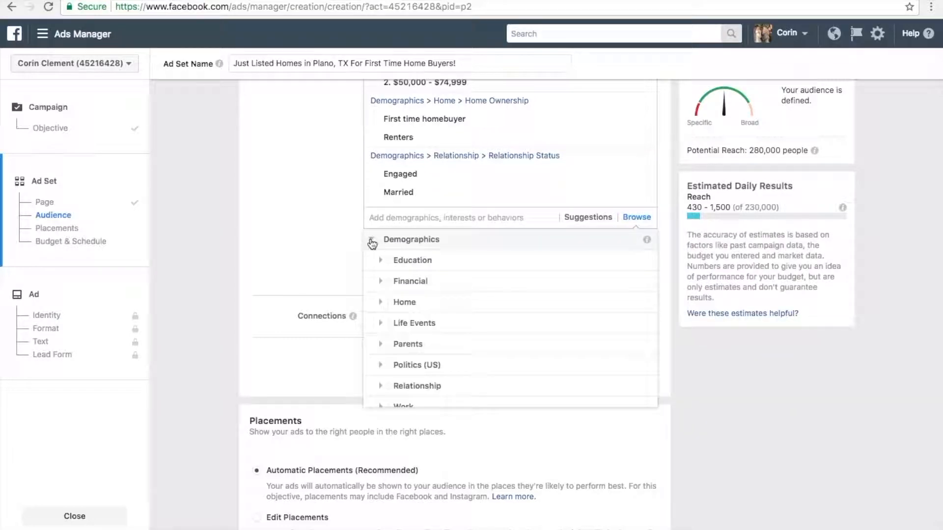
pyautogui.scroll(-2, 436, 332)
pyautogui.scroll(-1, 436, 332)
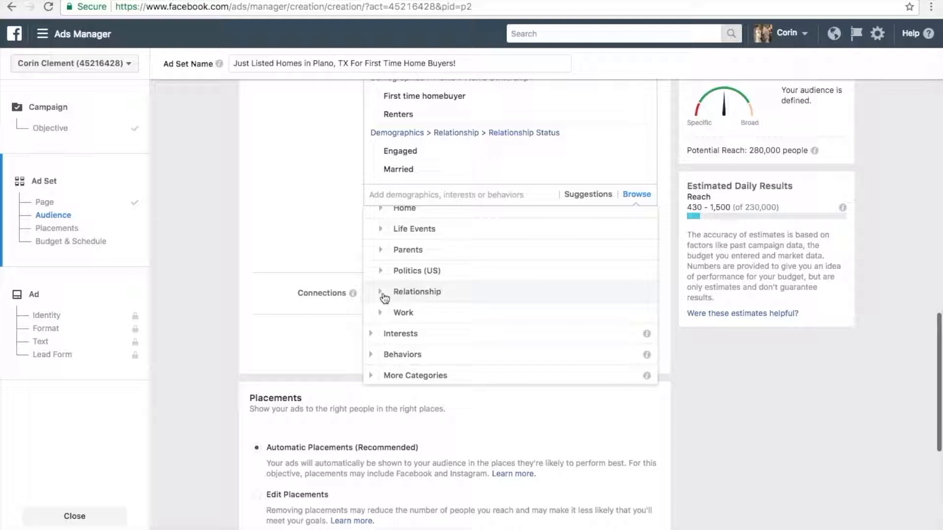
pyautogui.click(384, 250)
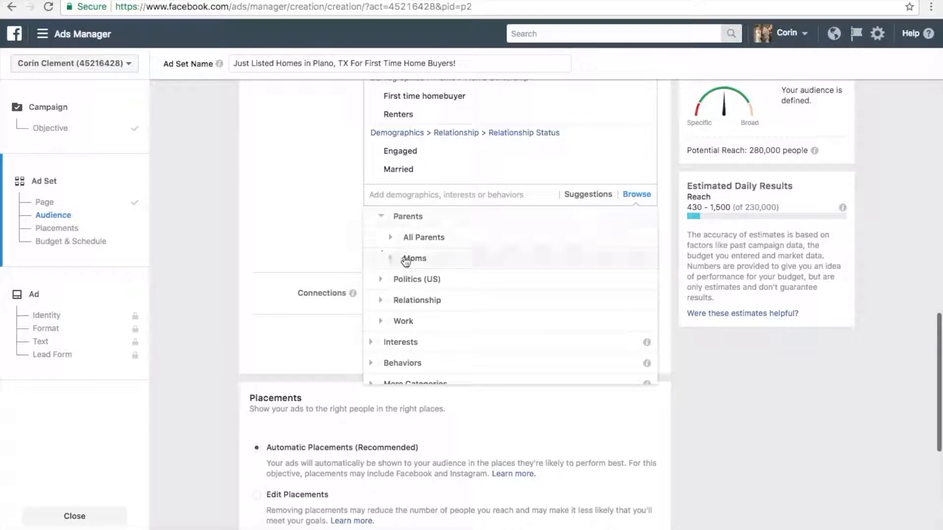
pyautogui.click(391, 241)
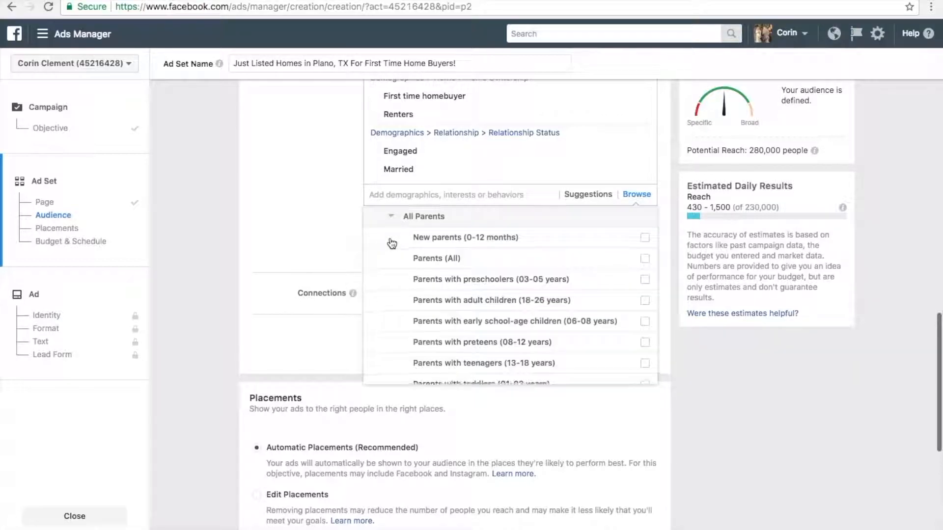
pyautogui.click(644, 239)
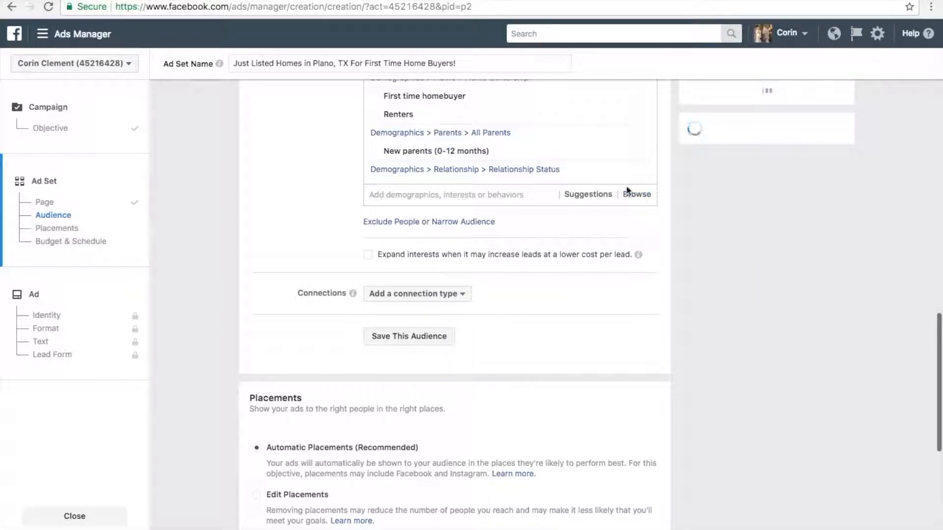
# - Include Parents with preschoolers (03-05 years) from the All Parents demographics in the detailed targeting
pyautogui.click(636, 195)
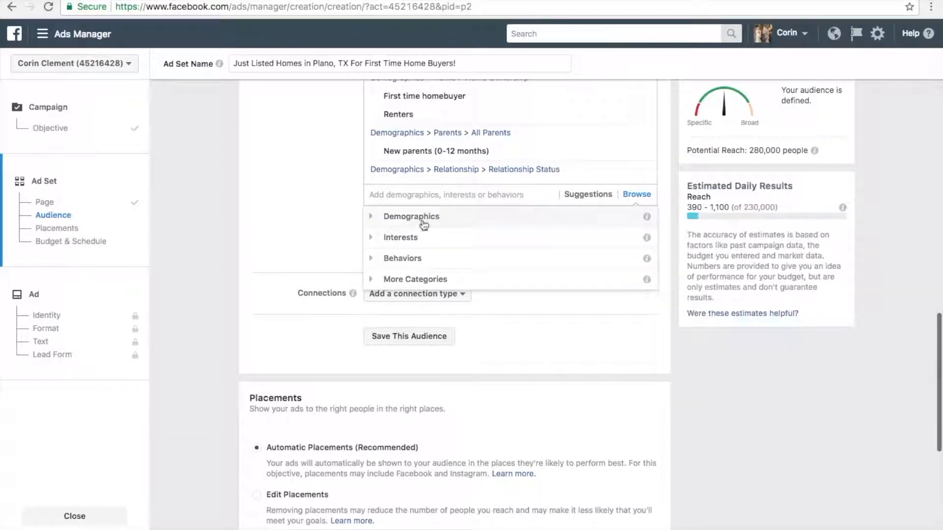
pyautogui.click(371, 219)
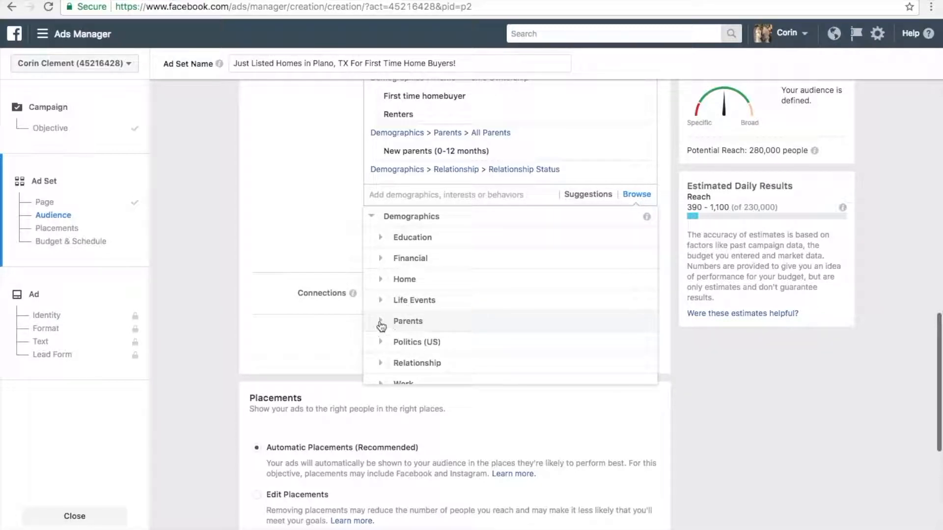
pyautogui.click(381, 324)
pyautogui.click(389, 243)
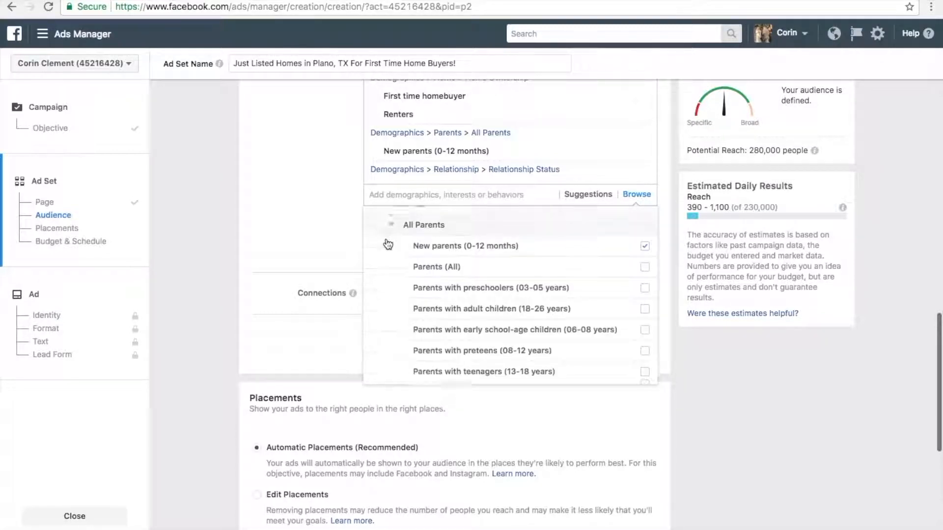
pyautogui.moveTo(598, 288)
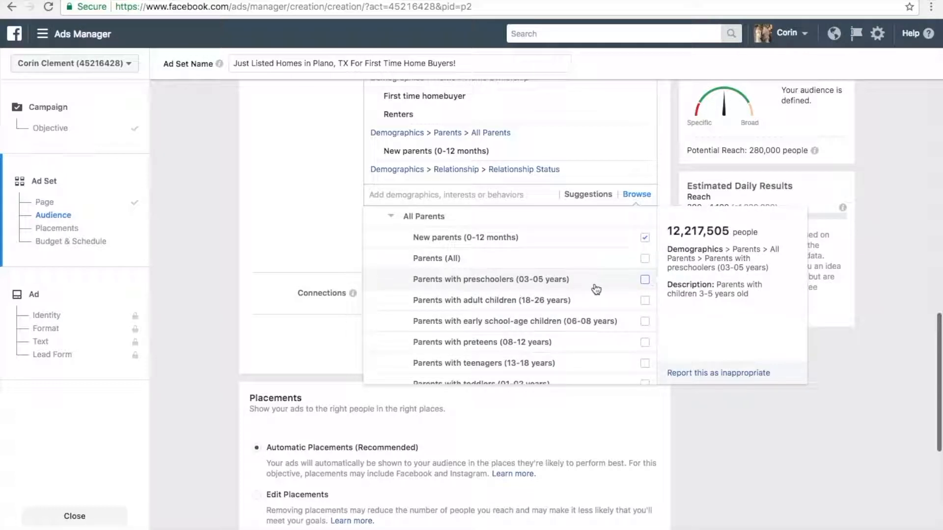
pyautogui.click(645, 281)
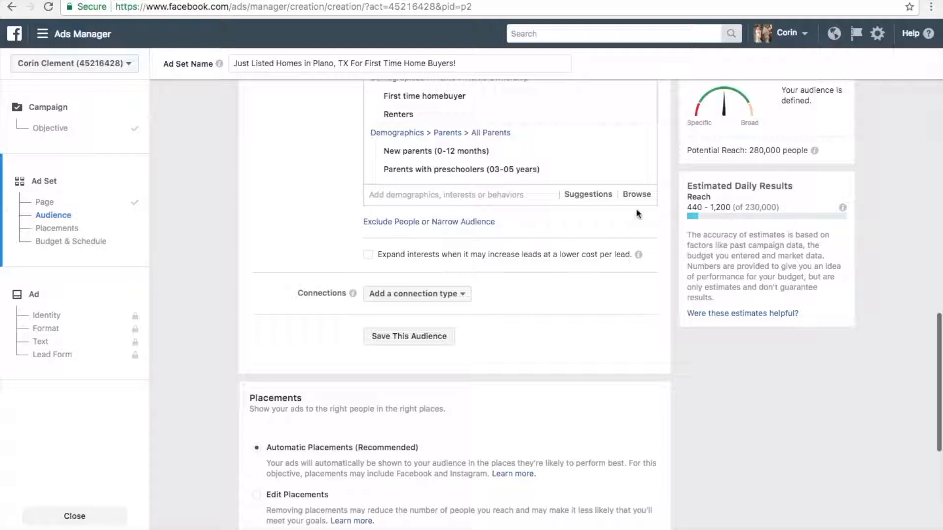
# - Look through the demographics categories for detailed targeting, examining the options under Work
pyautogui.click(637, 196)
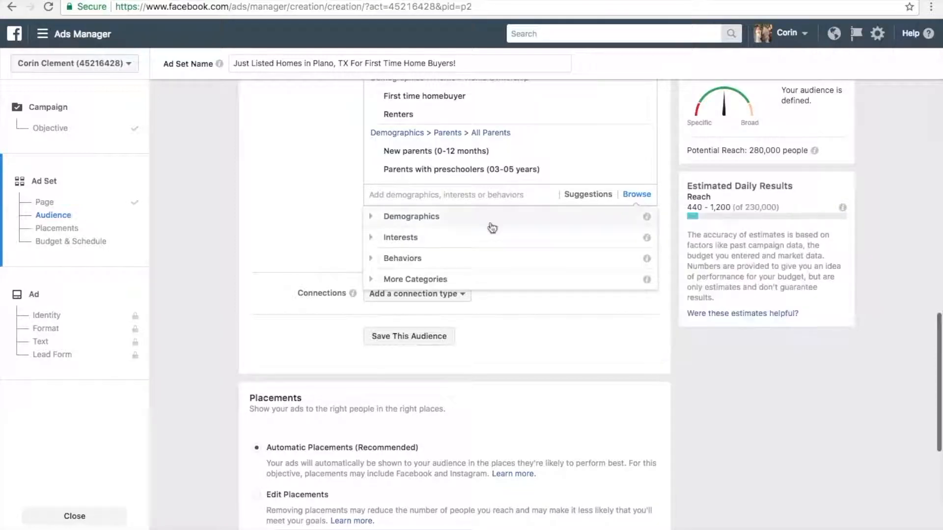
pyautogui.click(376, 222)
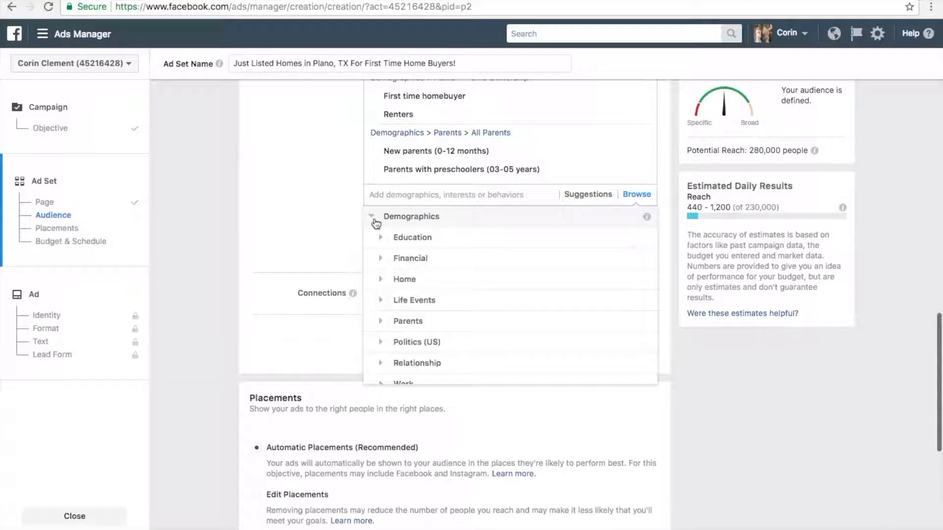
pyautogui.scroll(-3, 432, 321)
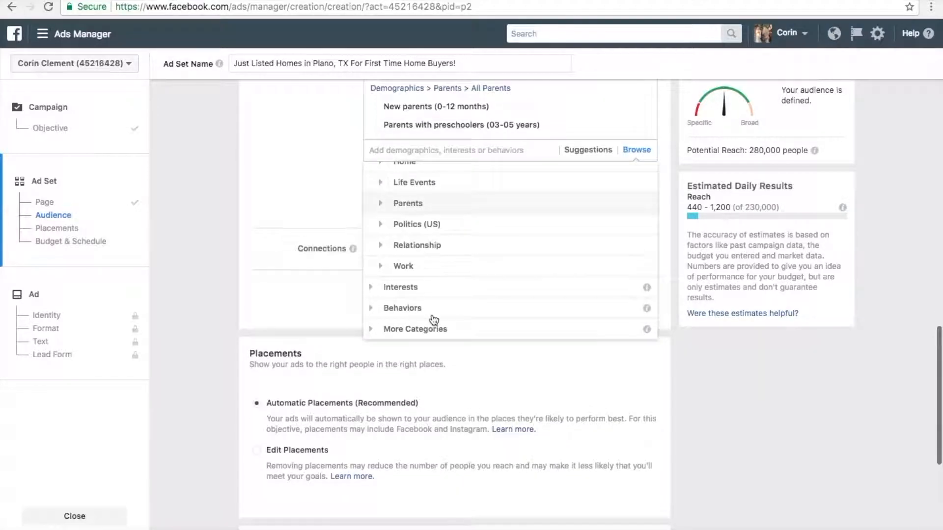
pyautogui.click(381, 266)
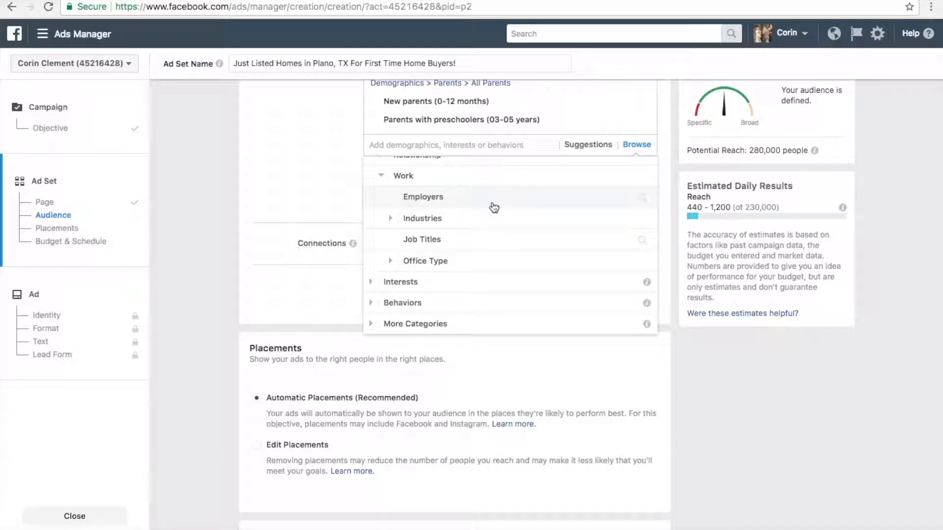
pyautogui.scroll(1, 494, 208)
pyautogui.scroll(-1, 494, 208)
pyautogui.scroll(1, 493, 208)
pyautogui.scroll(3, 493, 207)
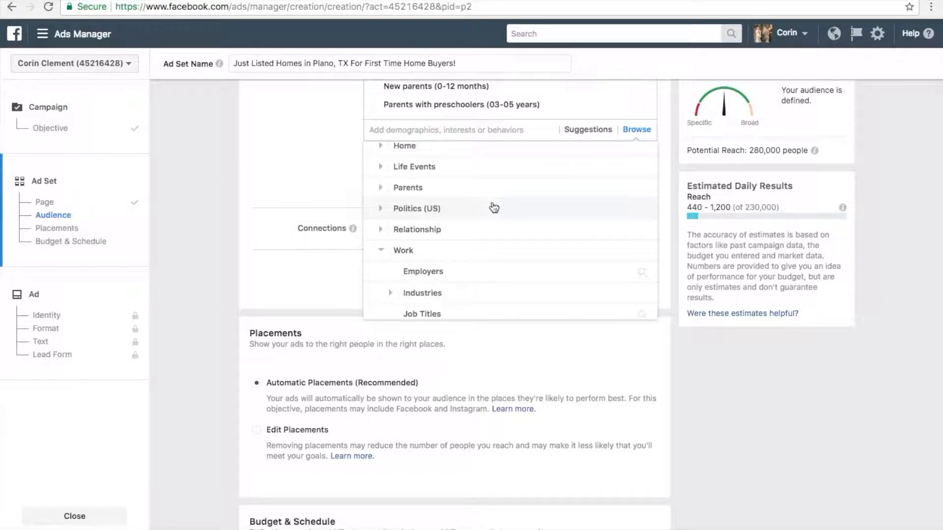
pyautogui.scroll(3, 494, 208)
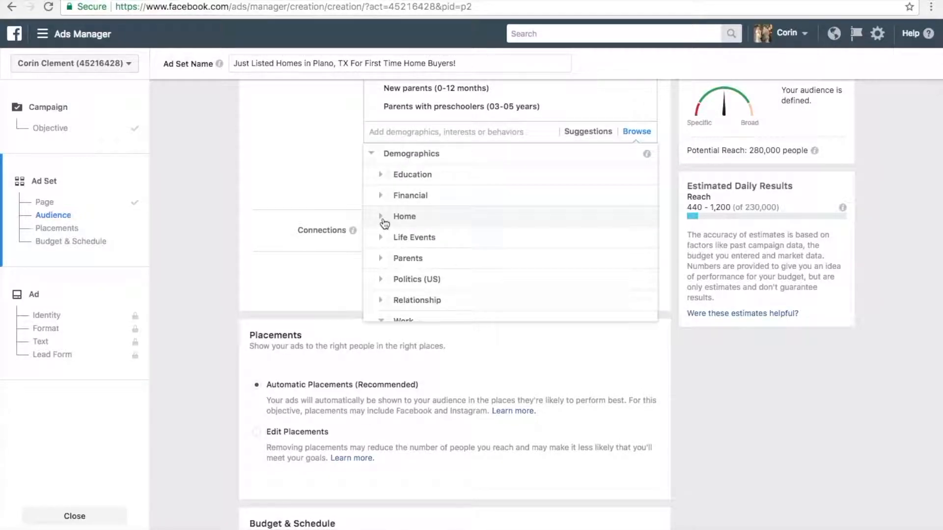
# - Check the Home Ownership options and add the Single home type from the Home demographics to the detailed targeting
pyautogui.click(384, 223)
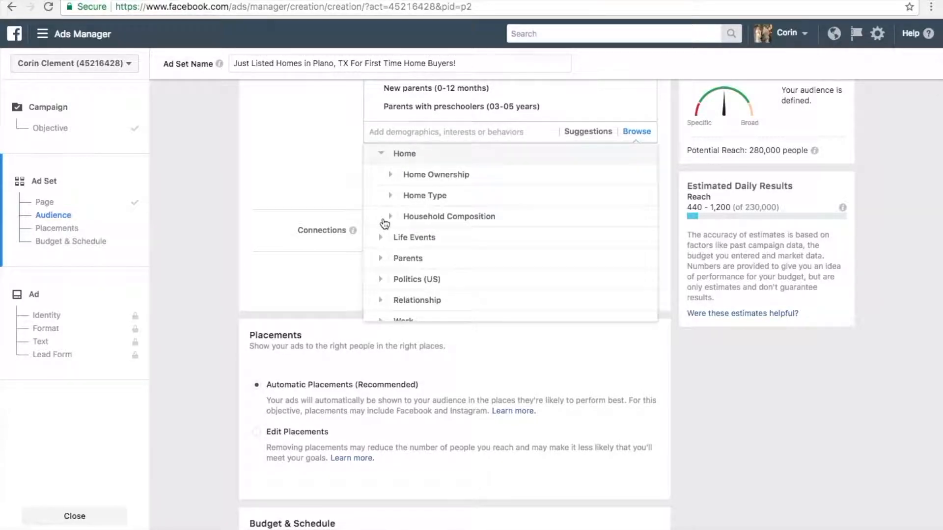
pyautogui.click(395, 176)
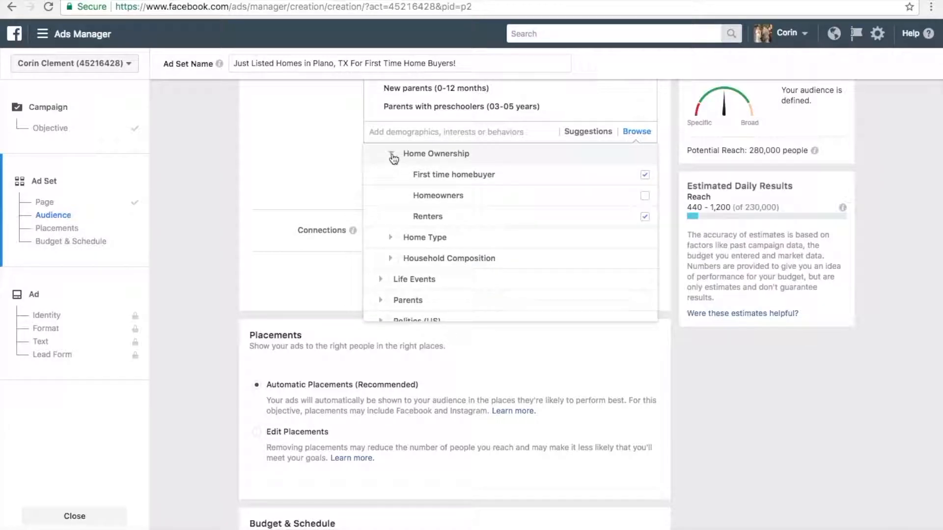
pyautogui.click(393, 155)
pyautogui.click(392, 199)
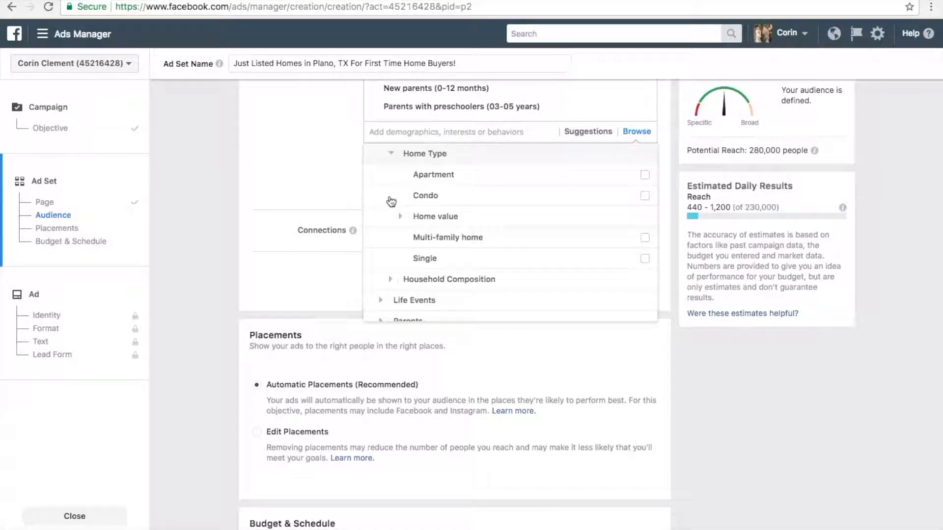
pyautogui.click(645, 259)
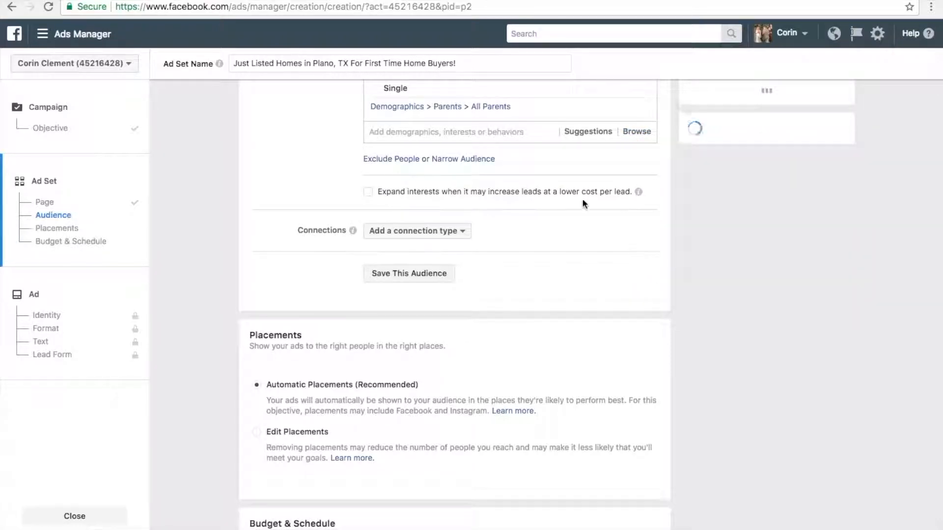
# - Add the Apartment home type from the Home demographics to the detailed targeting
pyautogui.scroll(3, 576, 194)
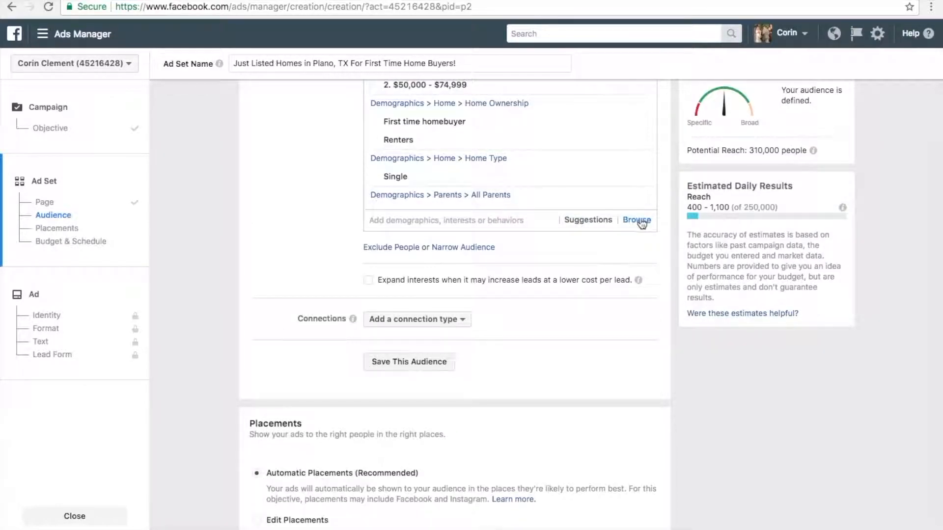
pyautogui.click(641, 223)
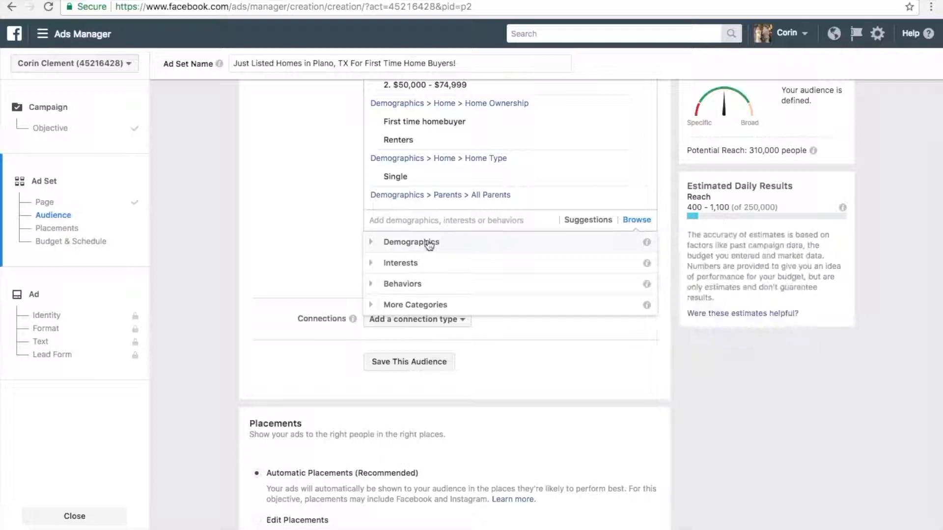
pyautogui.click(378, 244)
pyautogui.click(387, 306)
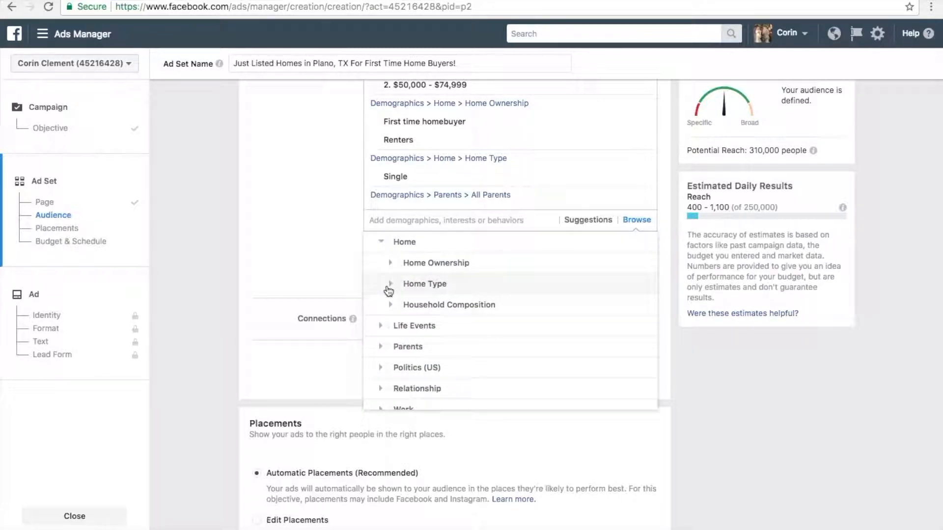
pyautogui.click(388, 291)
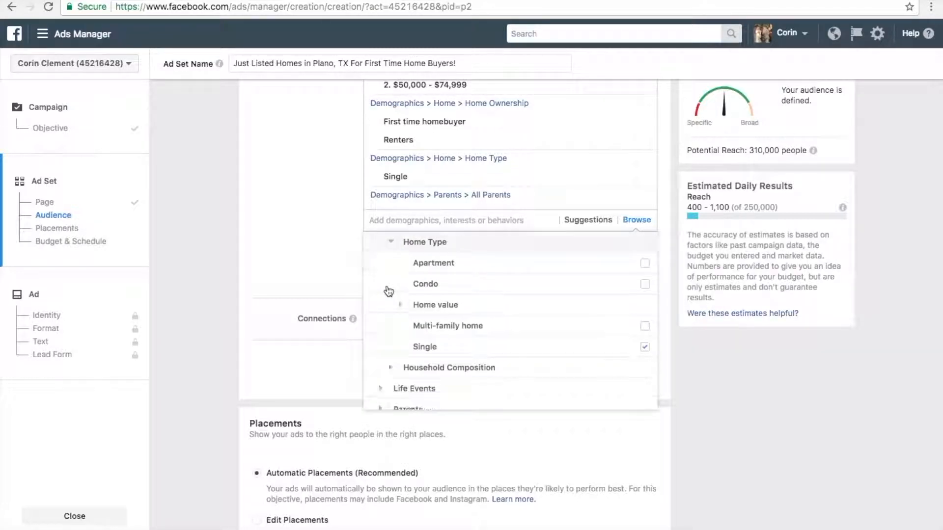
pyautogui.click(644, 267)
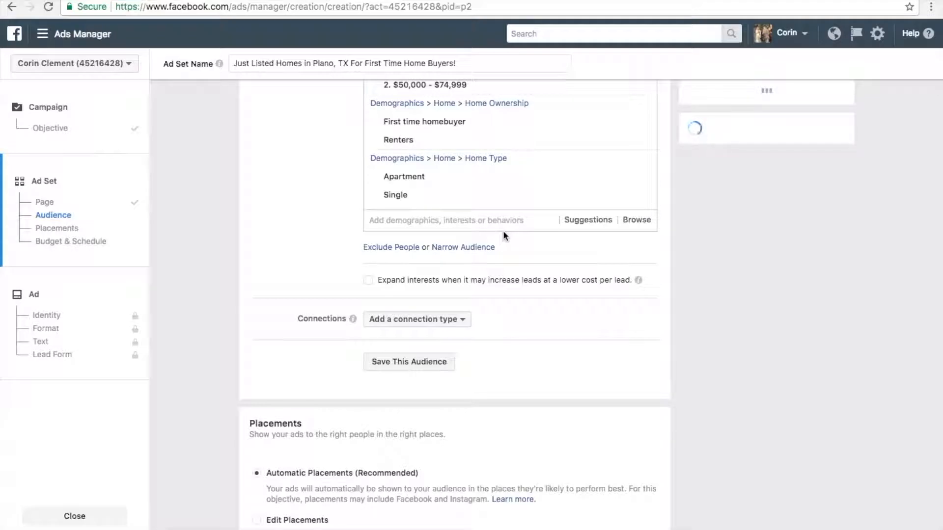
# - Review the ad set's audience size and estimated daily results, along with its location, age, language and detailed targeting settings
pyautogui.scroll(3, 503, 231)
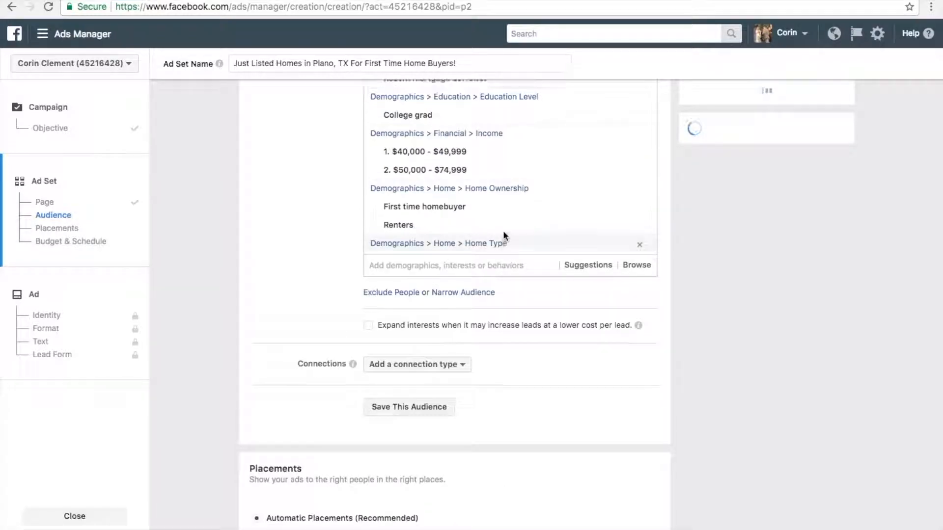
pyautogui.scroll(3, 504, 233)
pyautogui.scroll(2, 867, 257)
pyautogui.scroll(7, 867, 255)
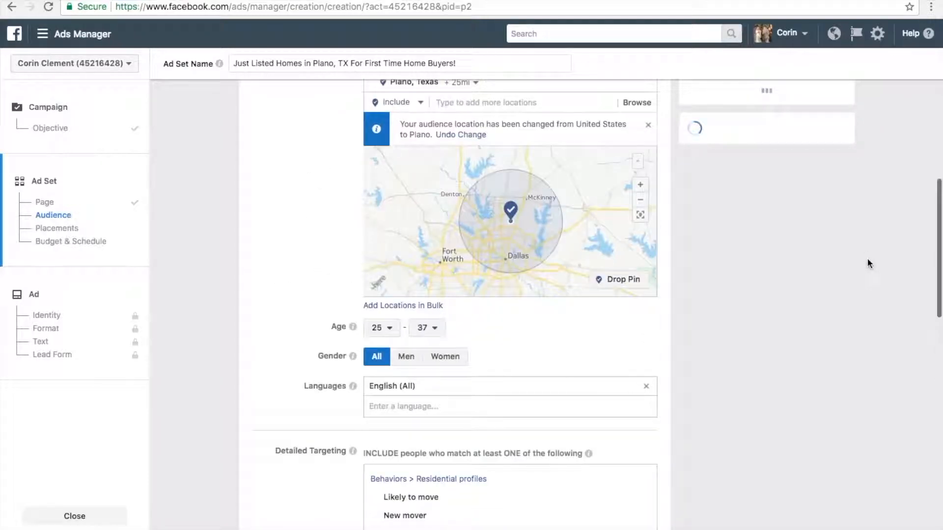
pyautogui.scroll(9, 878, 252)
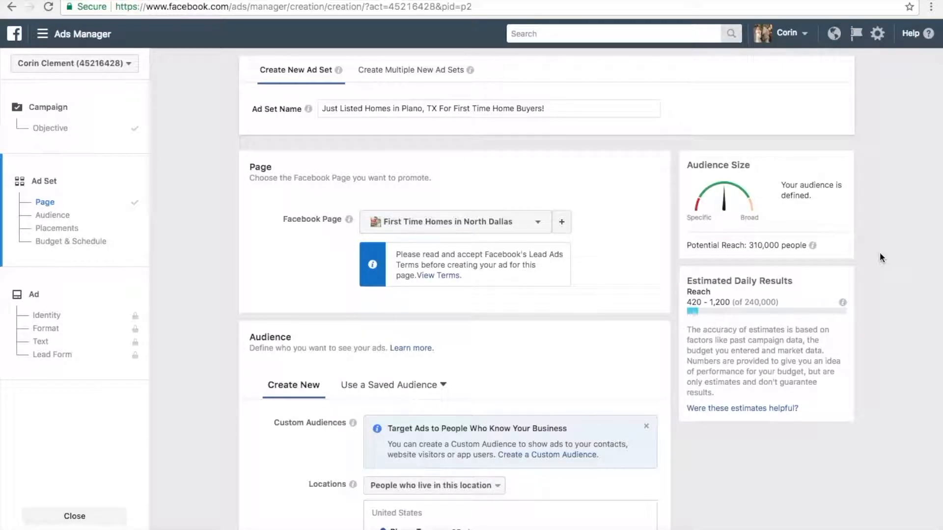
pyautogui.scroll(-1, 880, 256)
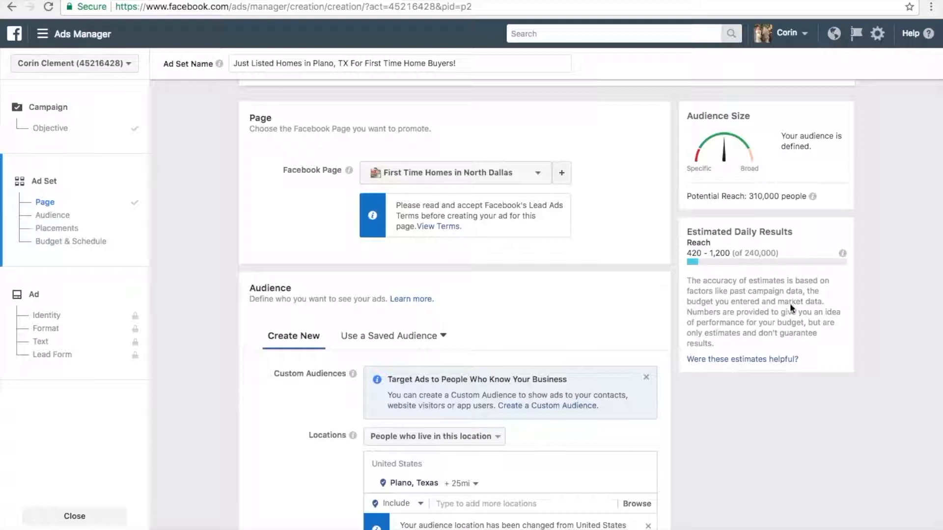
pyautogui.scroll(-5, 574, 314)
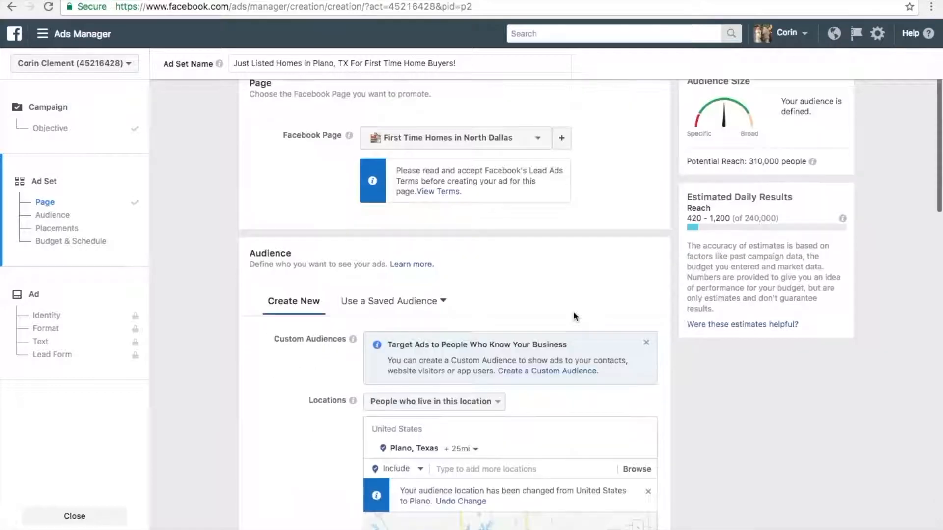
pyautogui.scroll(-3, 573, 315)
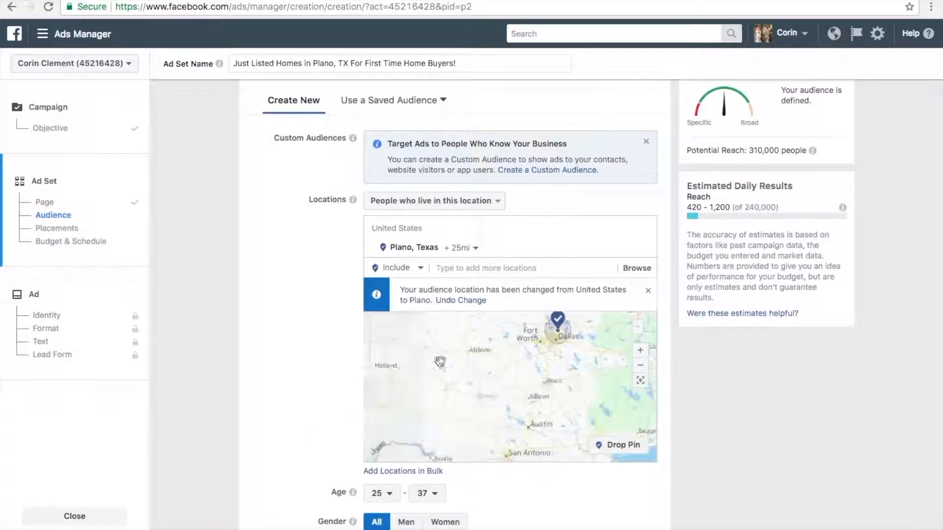
pyautogui.scroll(-4, 325, 348)
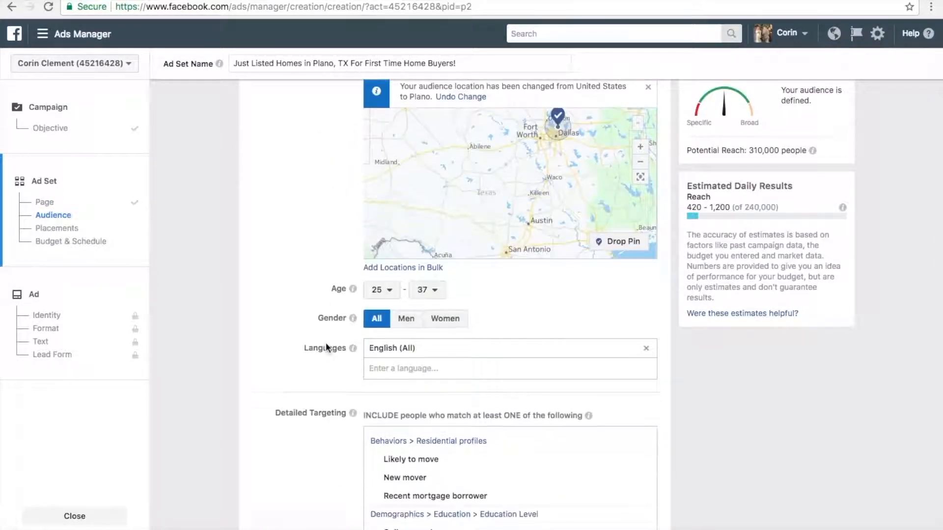
pyautogui.scroll(-3, 325, 348)
pyautogui.scroll(-4, 326, 348)
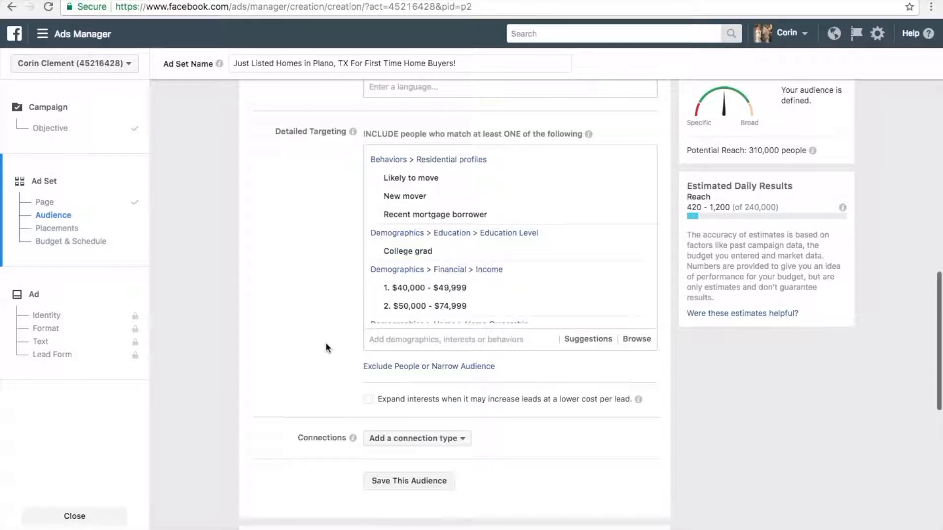
# - Add an exclusion to the detailed targeting for people in the $75,000 - $99,999 income bracket from the Financial demographics
pyautogui.scroll(1, 325, 347)
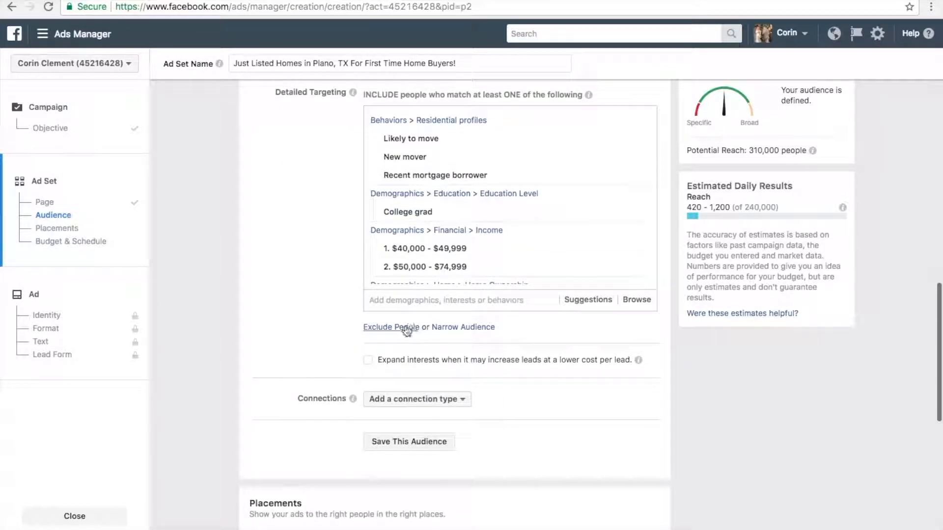
pyautogui.click(407, 329)
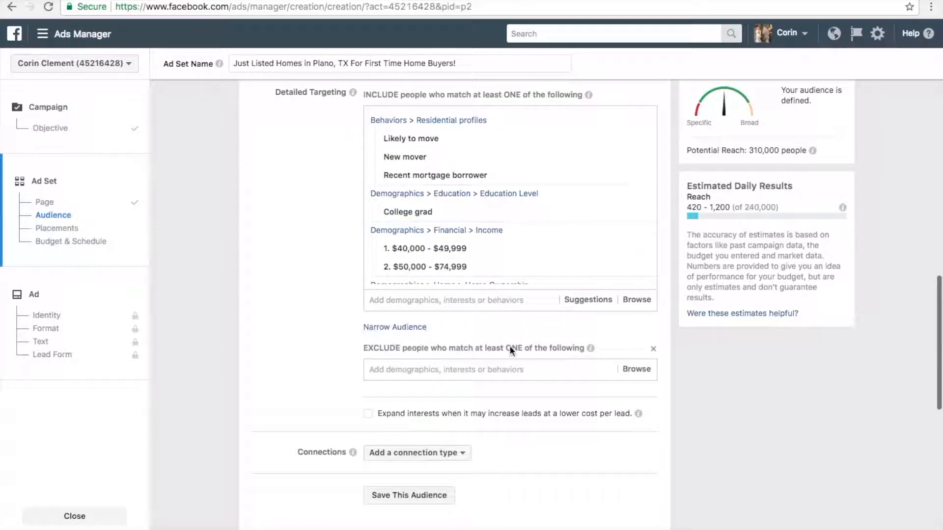
pyautogui.click(635, 372)
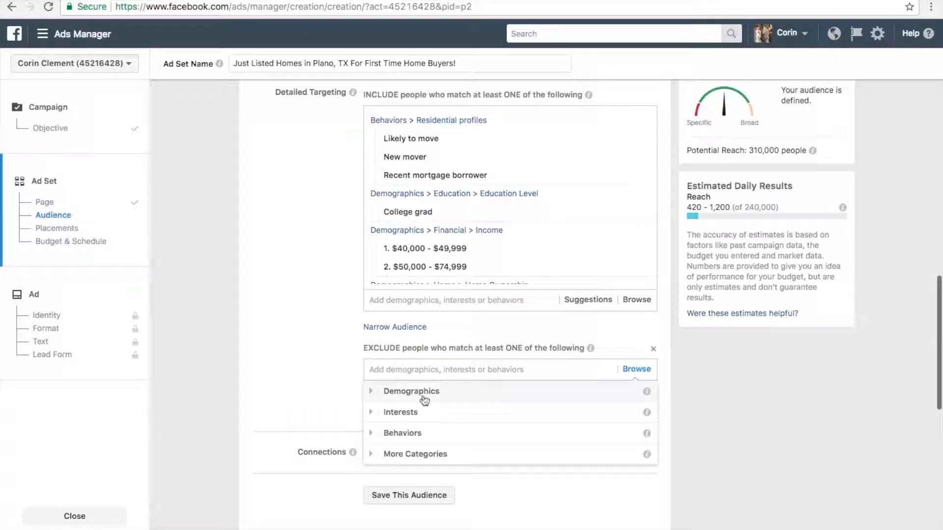
pyautogui.click(371, 392)
pyautogui.scroll(-1, 434, 445)
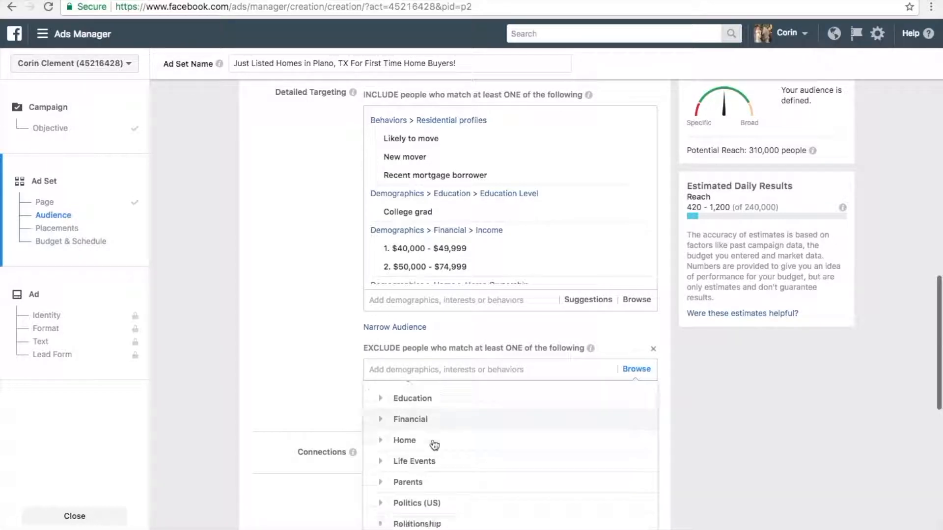
pyautogui.scroll(2, 434, 445)
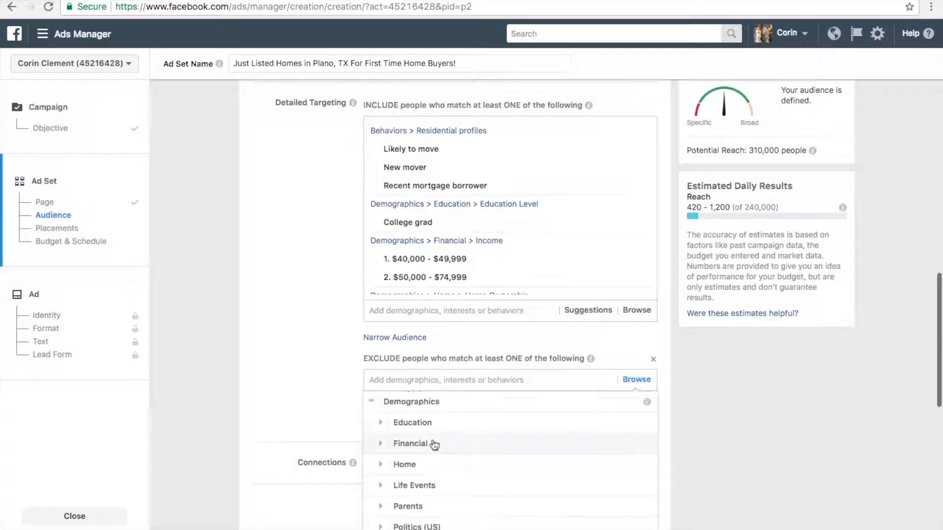
pyautogui.click(382, 453)
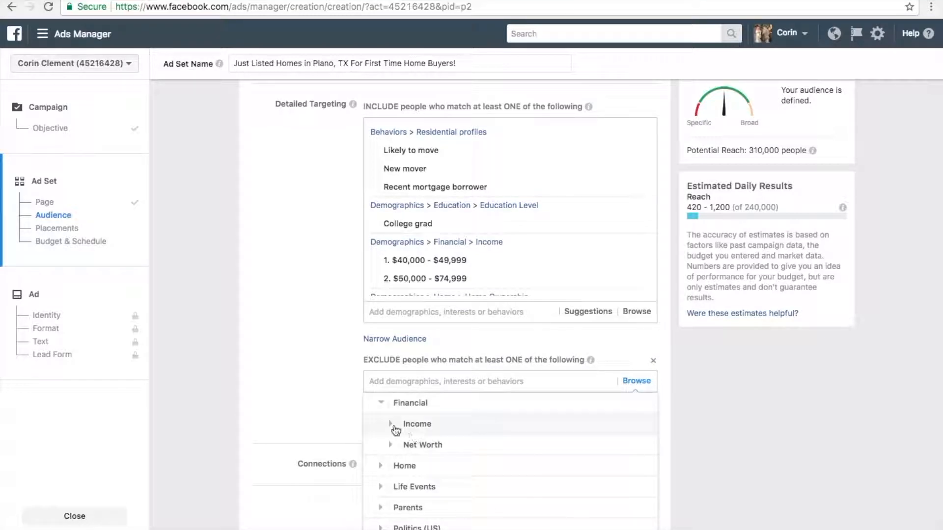
pyautogui.click(395, 430)
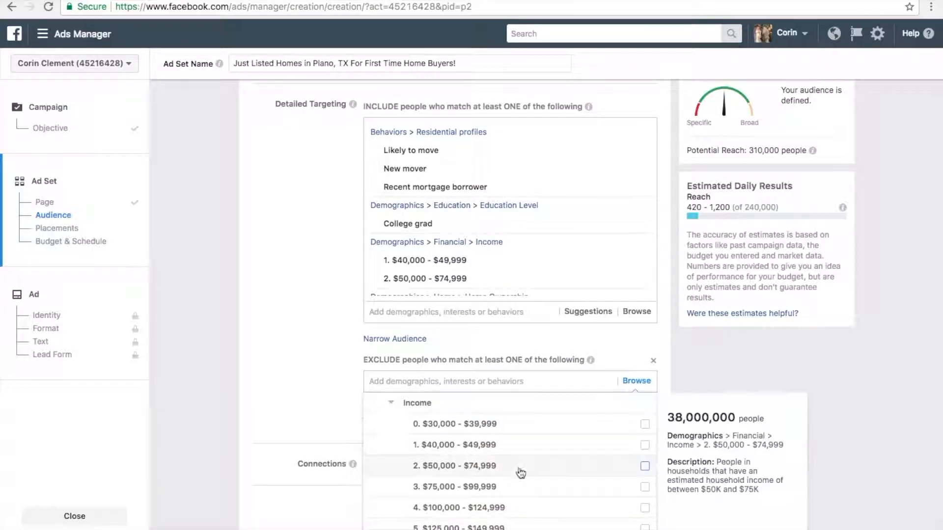
pyautogui.click(645, 488)
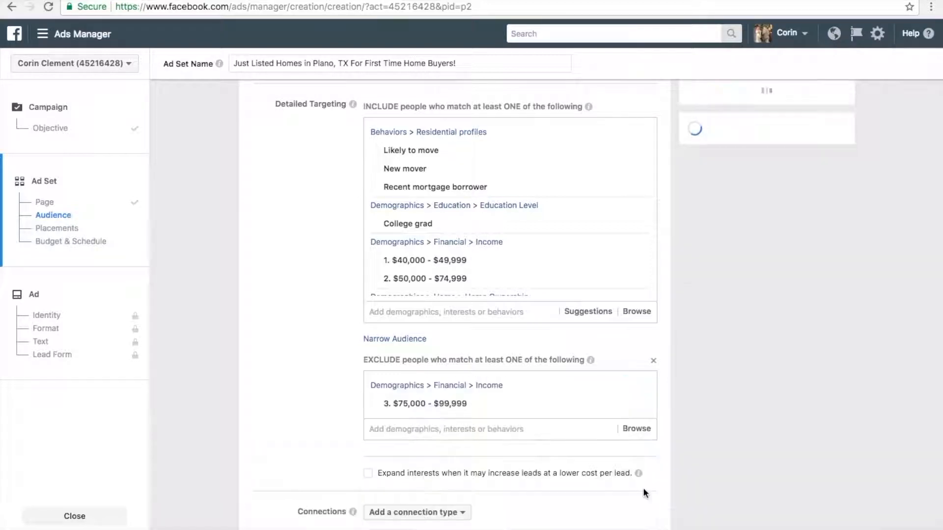
# - Exclude the $100,000 - $124,999 income bracket from the audience through the Financial demographics
pyautogui.click(637, 430)
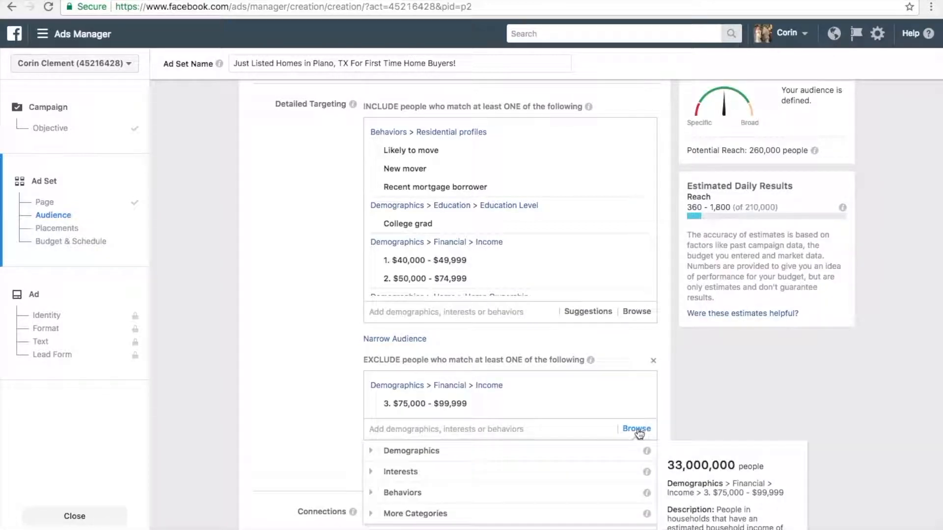
pyautogui.click(370, 452)
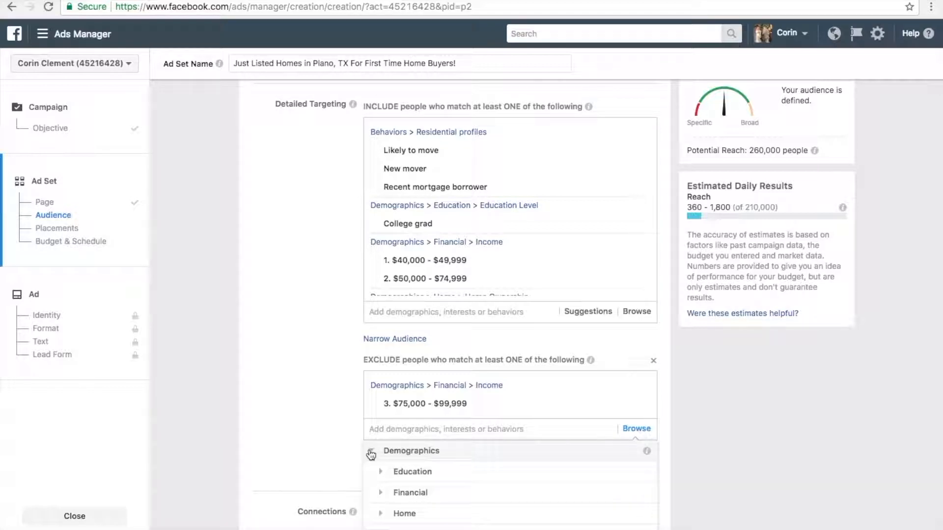
pyautogui.click(383, 493)
pyautogui.click(390, 473)
pyautogui.scroll(-2, 518, 500)
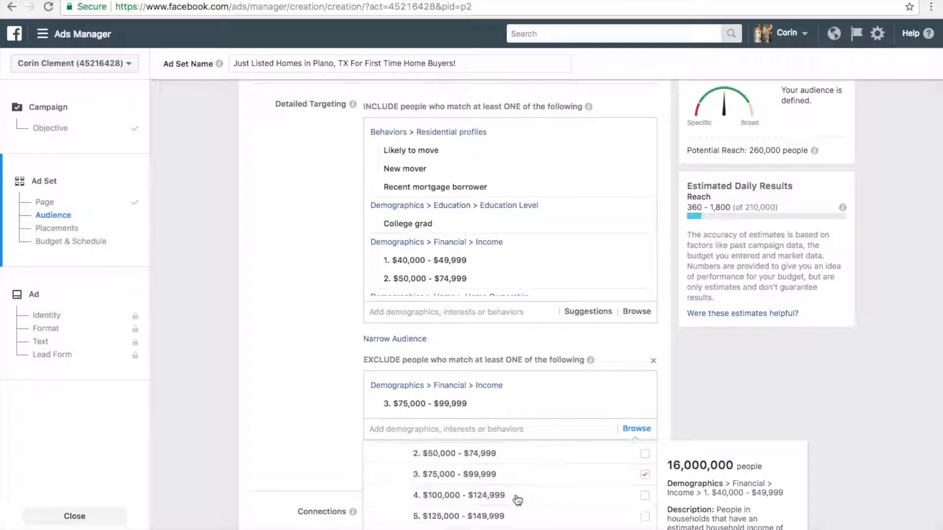
pyautogui.click(645, 493)
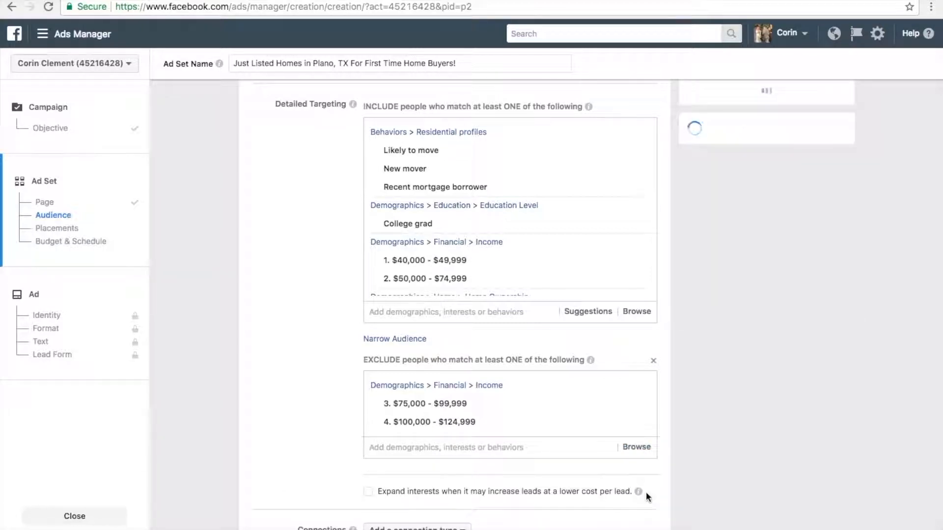
# - Exclude the $125,000 - $149,999 income bracket from the audience through the Financial demographics
pyautogui.click(637, 447)
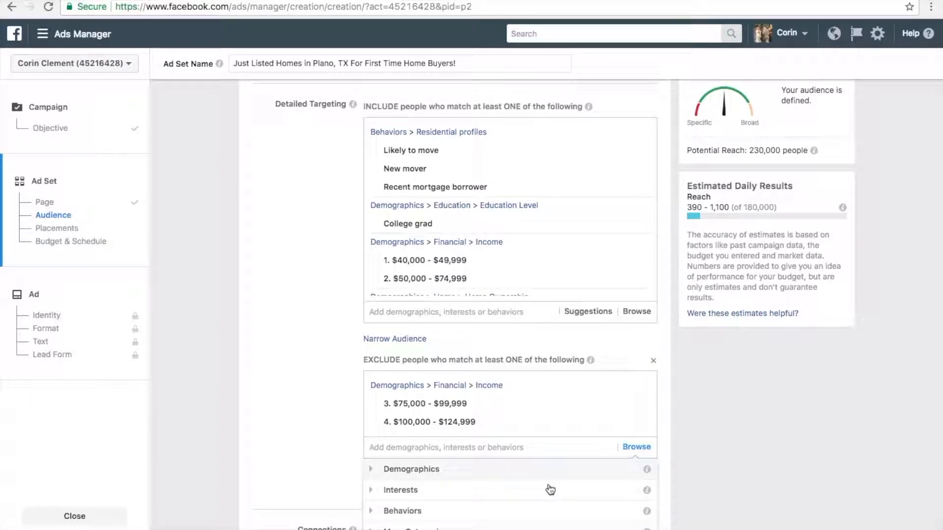
pyautogui.click(384, 471)
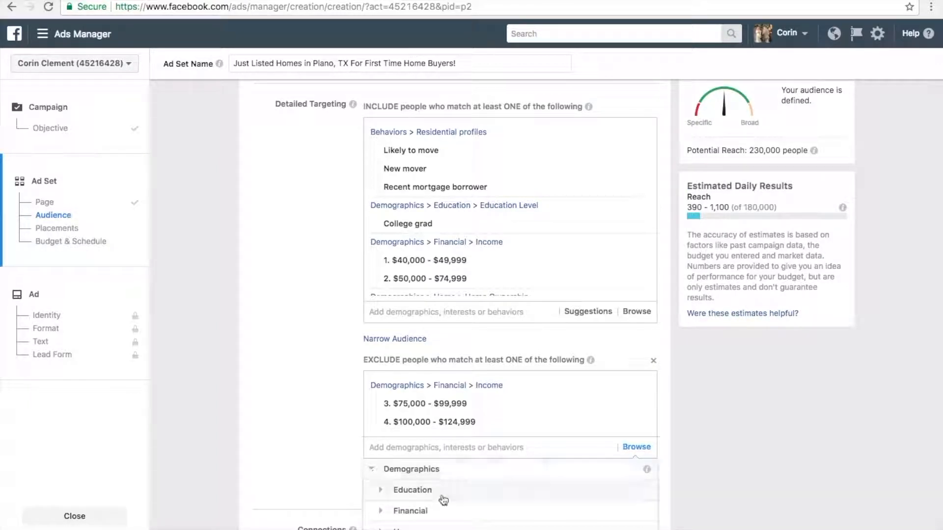
pyautogui.scroll(-4, 445, 500)
pyautogui.scroll(1, 445, 500)
pyautogui.scroll(3, 445, 500)
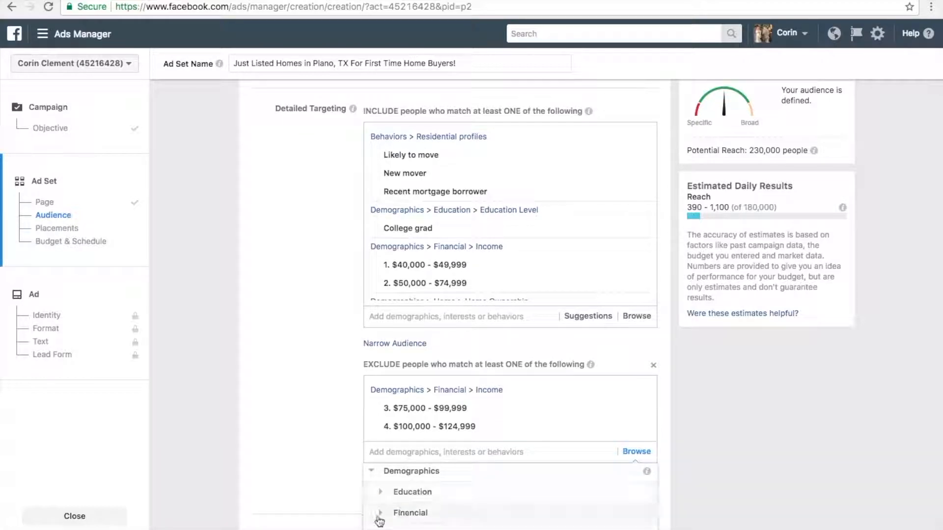
pyautogui.click(381, 516)
pyautogui.click(389, 496)
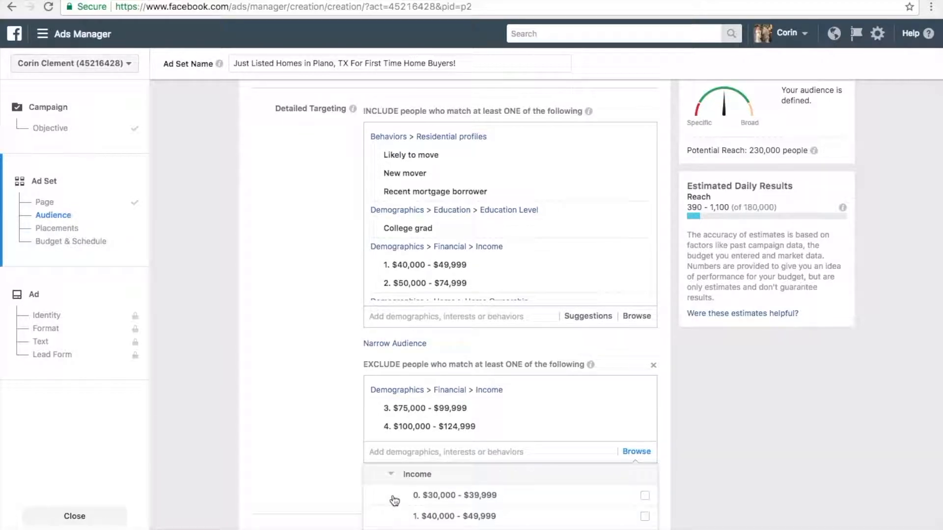
pyautogui.scroll(-3, 438, 500)
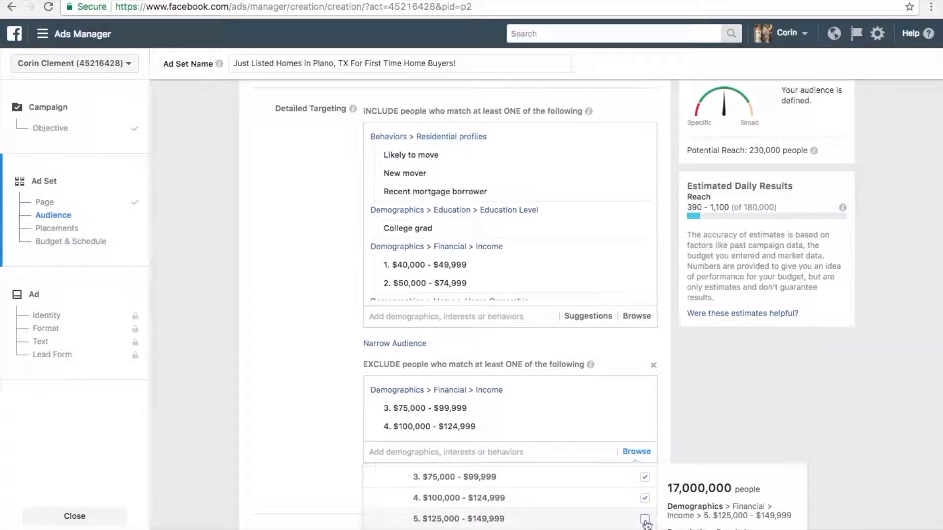
pyautogui.click(645, 520)
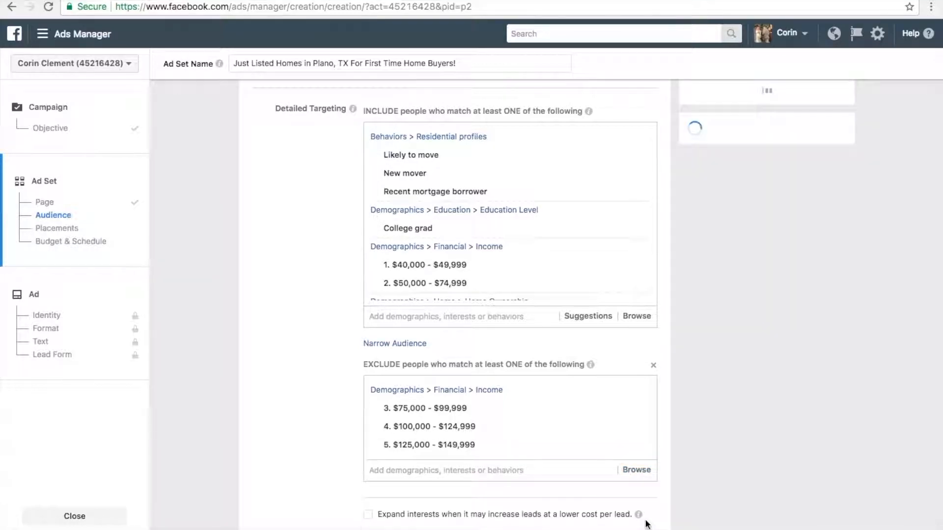
# - Exclude the $150,000 - $249,999 income bracket from the audience through the Financial demographics
pyautogui.click(635, 470)
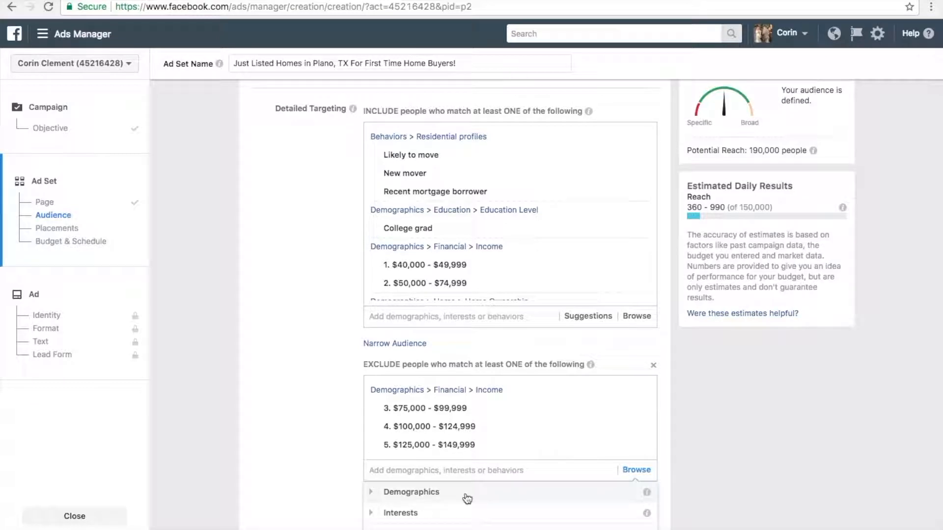
pyautogui.click(373, 494)
pyautogui.scroll(-2, 444, 518)
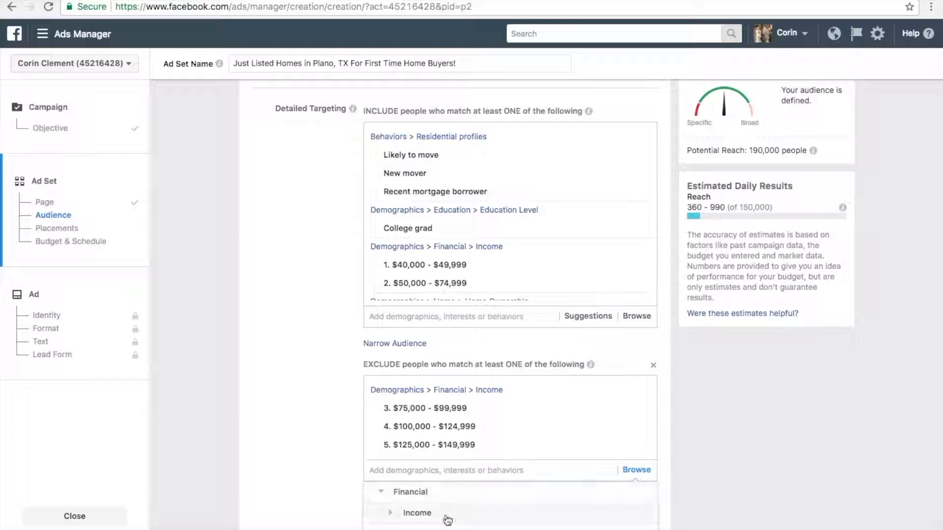
pyautogui.click(388, 515)
pyautogui.scroll(-5, 490, 510)
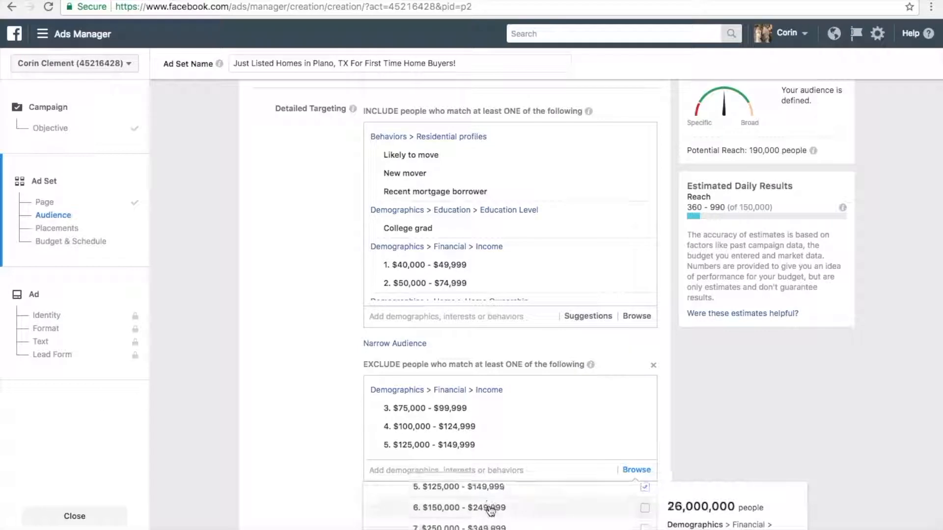
pyautogui.click(645, 506)
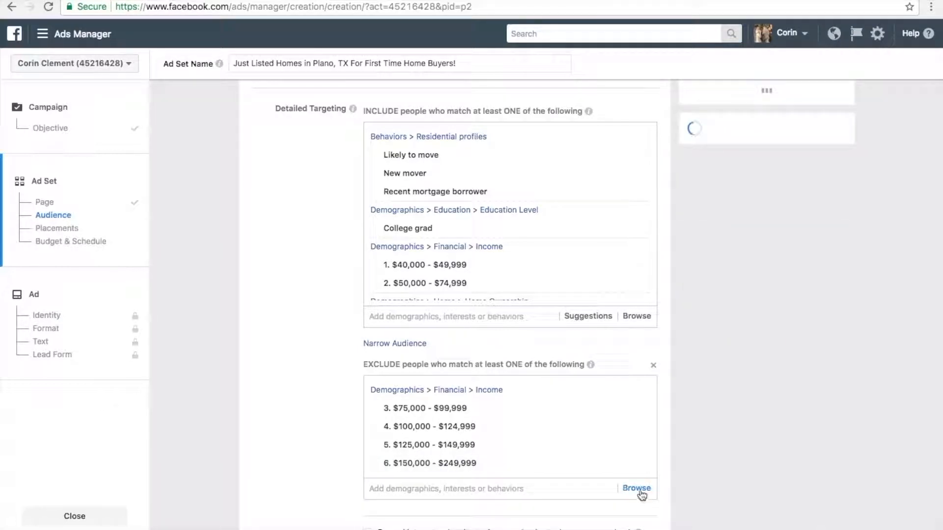
# - Exclude the $250,000 - $349,999 income bracket from the audience through the Financial demographics
pyautogui.click(638, 489)
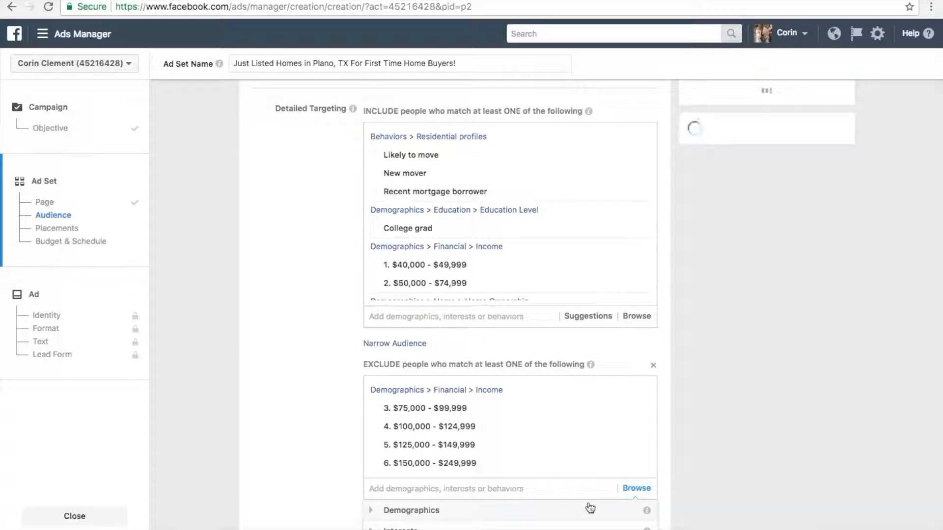
pyautogui.scroll(-2, 590, 508)
pyautogui.click(372, 433)
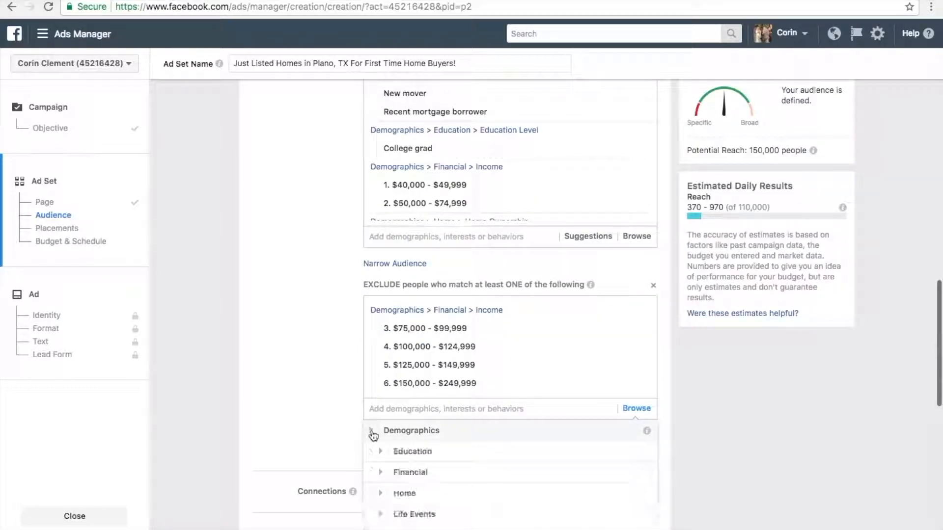
pyautogui.click(381, 473)
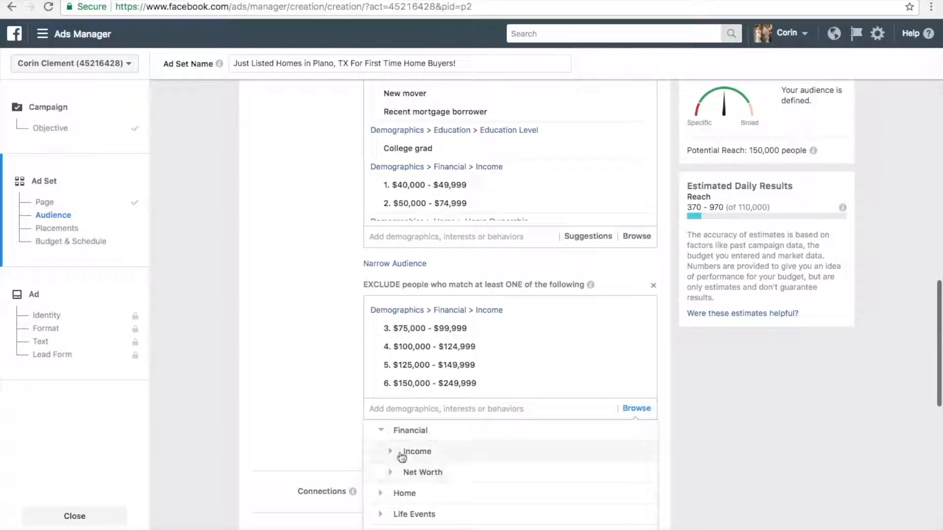
pyautogui.click(402, 452)
pyautogui.scroll(-2, 548, 476)
pyautogui.scroll(-1, 549, 477)
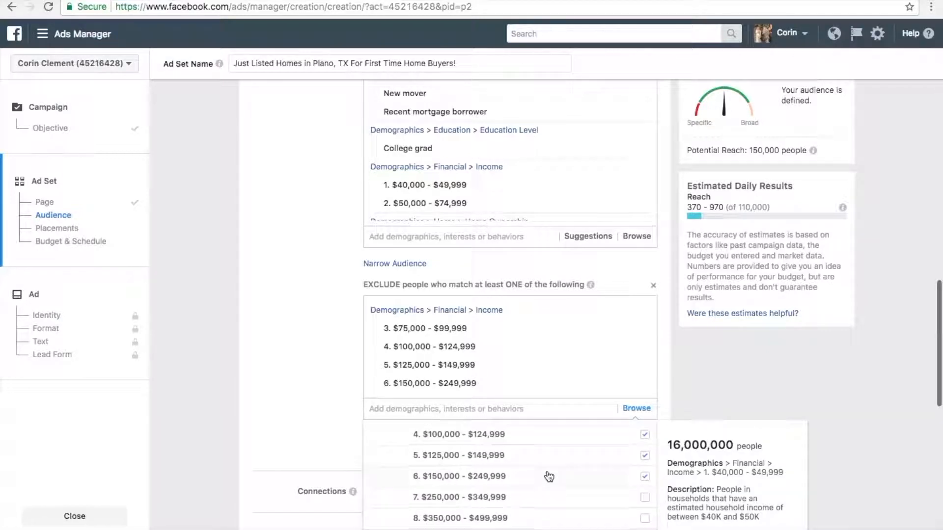
pyautogui.click(645, 498)
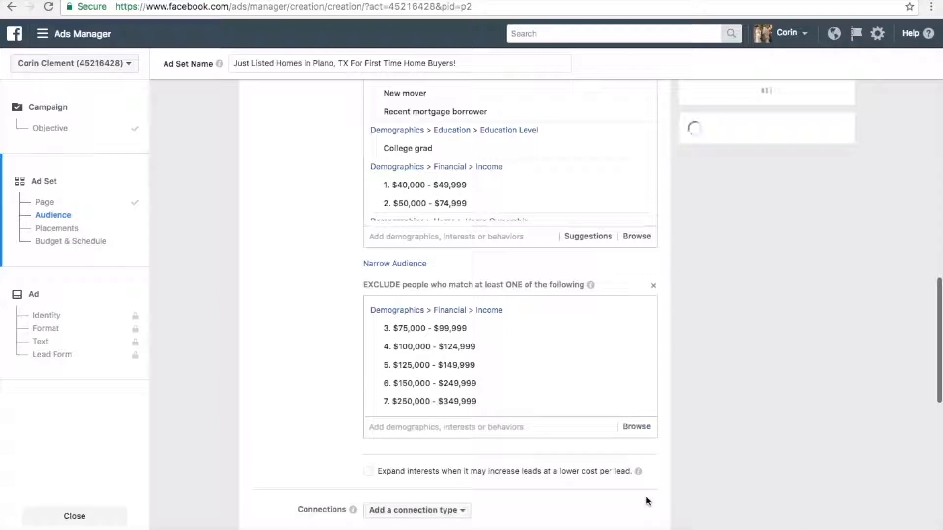
# - Exclude the $350,000 - $499,999 income bracket from the audience through the Financial demographics
pyautogui.click(636, 426)
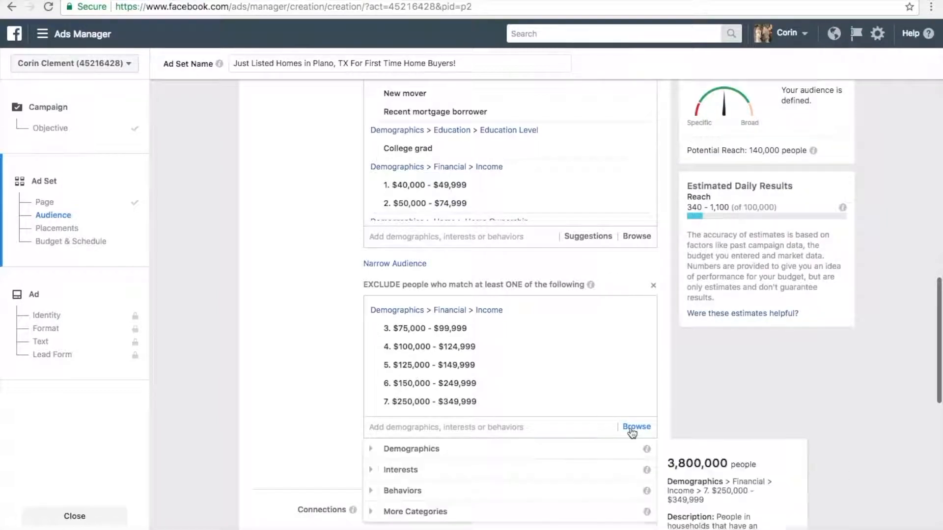
pyautogui.click(373, 449)
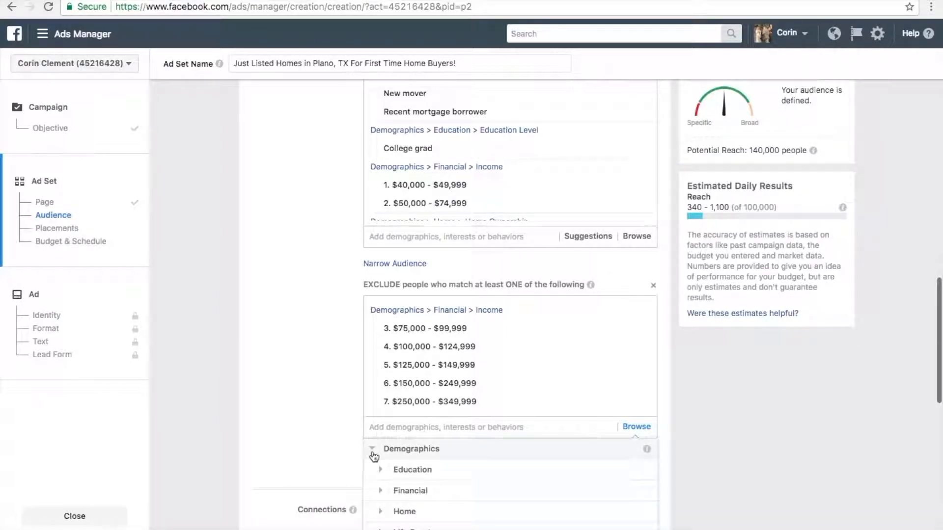
pyautogui.click(379, 494)
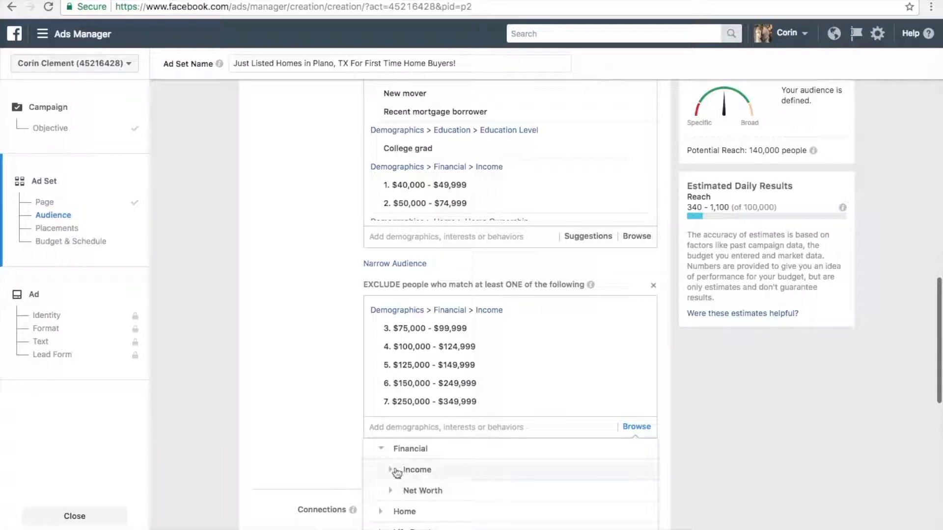
pyautogui.click(396, 471)
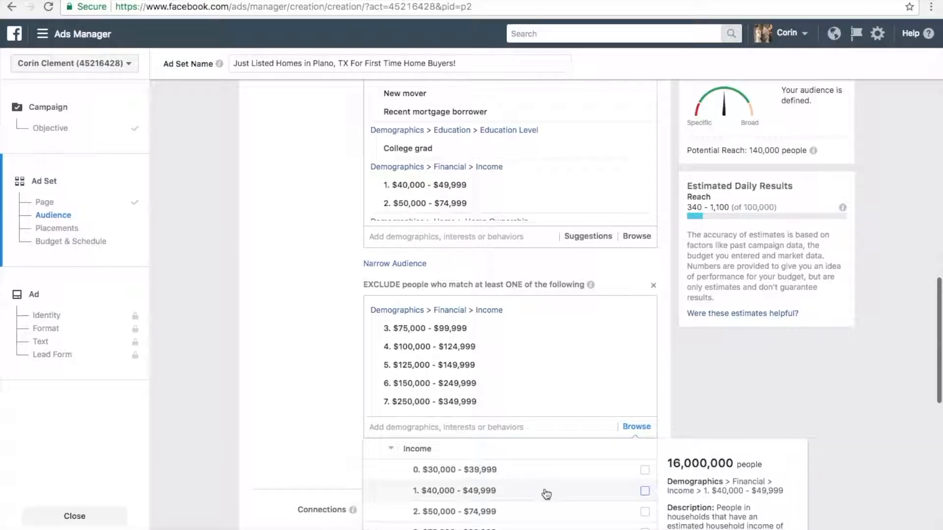
pyautogui.scroll(-3, 545, 494)
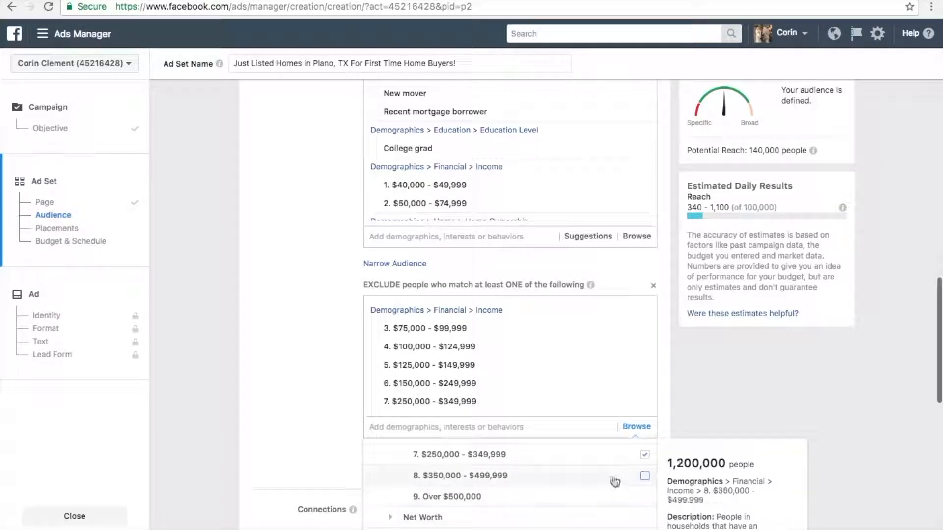
pyautogui.click(645, 477)
# - Exclude the Over $500,000 income bracket from the audience through the Financial demographics
pyautogui.click(637, 446)
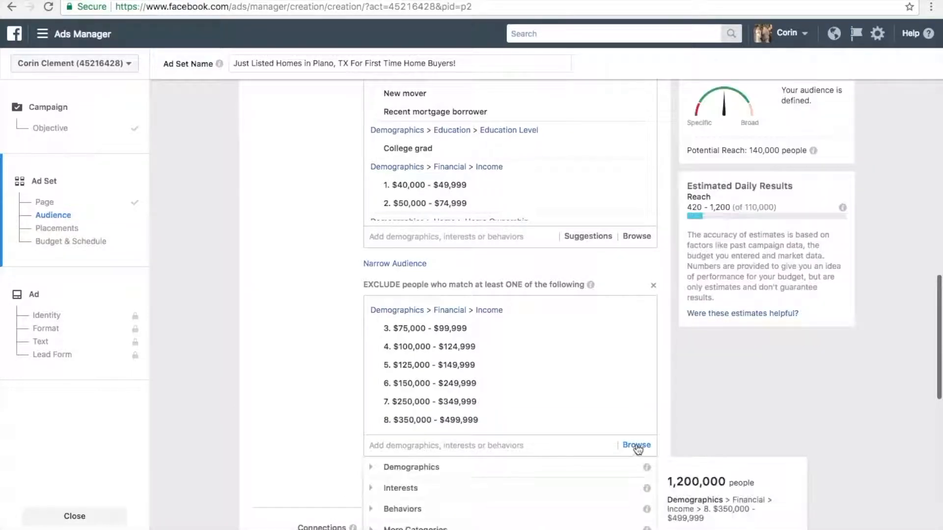
pyautogui.click(373, 470)
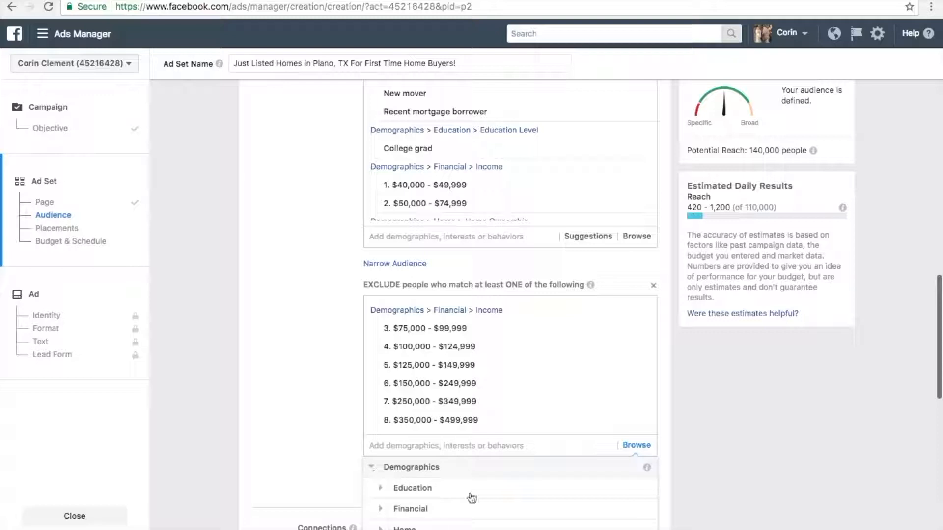
pyautogui.click(383, 509)
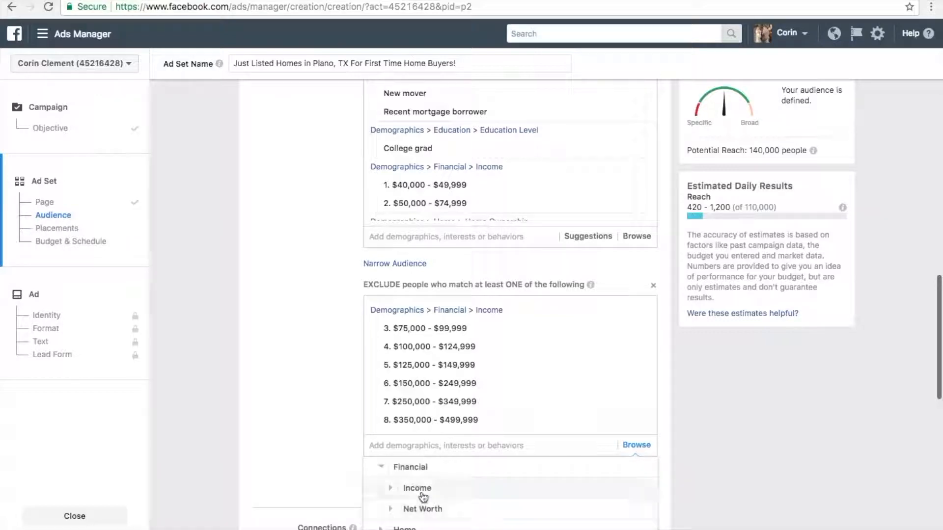
pyautogui.click(393, 490)
pyautogui.scroll(-3, 531, 505)
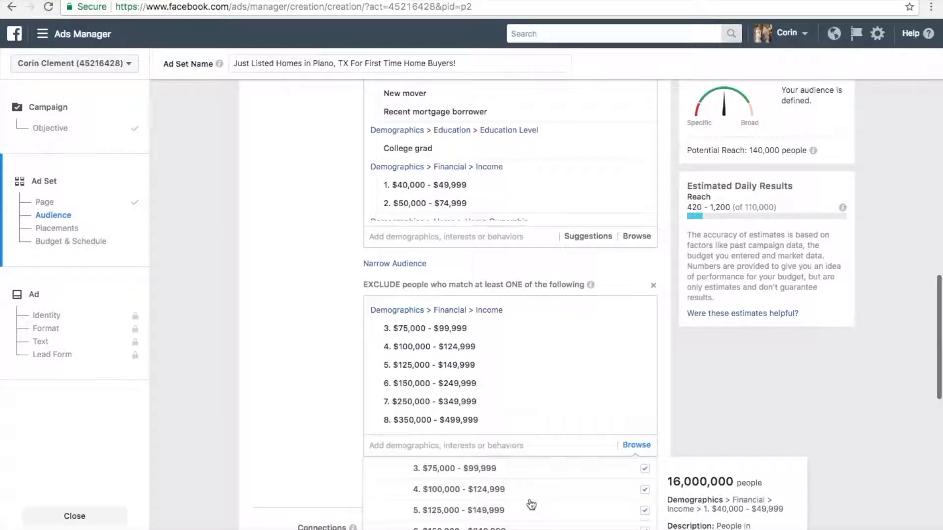
pyautogui.scroll(-3, 531, 505)
pyautogui.scroll(1, 529, 503)
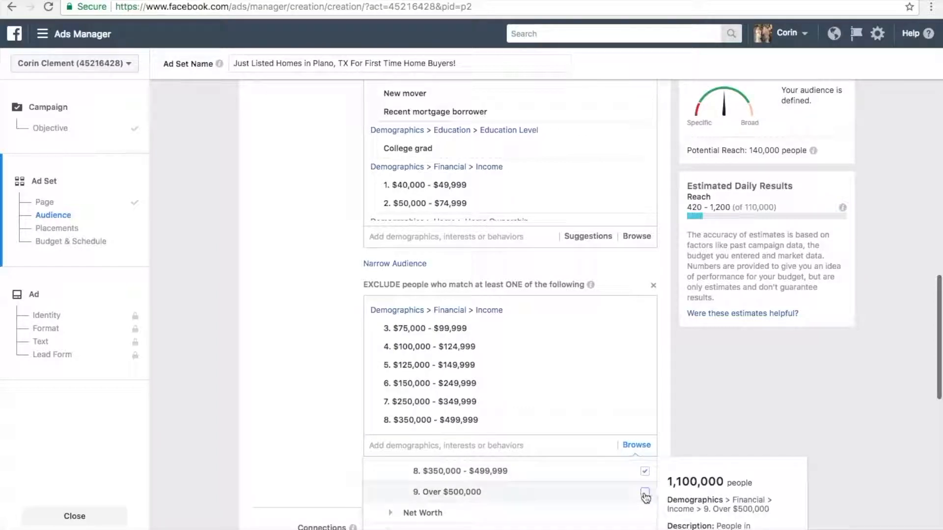
pyautogui.click(644, 493)
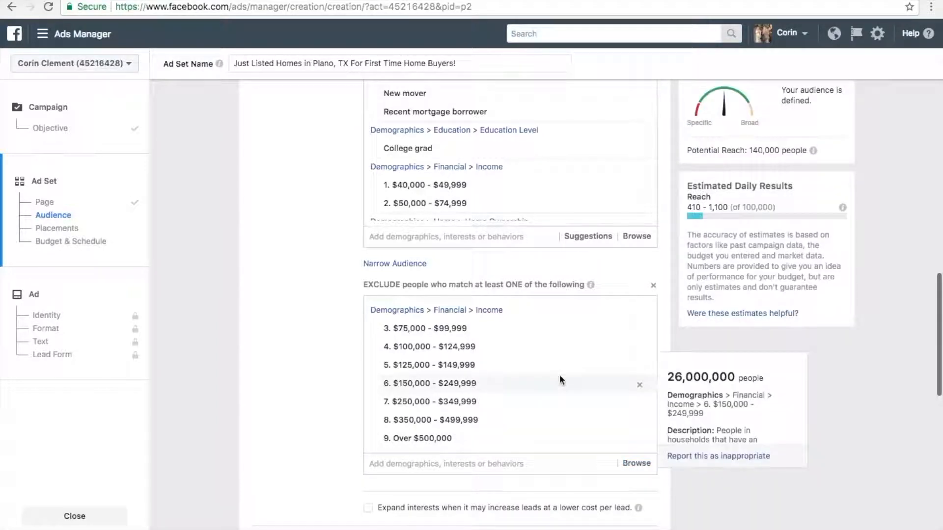
# - Review the audience's location, age, language, and included and excluded targeting, as well as the placement options
pyautogui.scroll(10, 560, 380)
pyautogui.scroll(1, 559, 374)
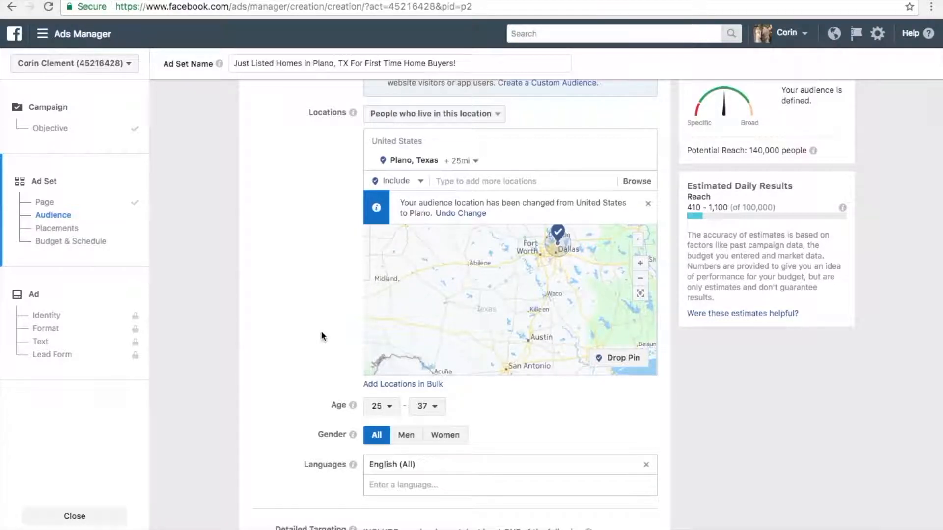
pyautogui.scroll(-2, 320, 331)
pyautogui.scroll(-4, 321, 335)
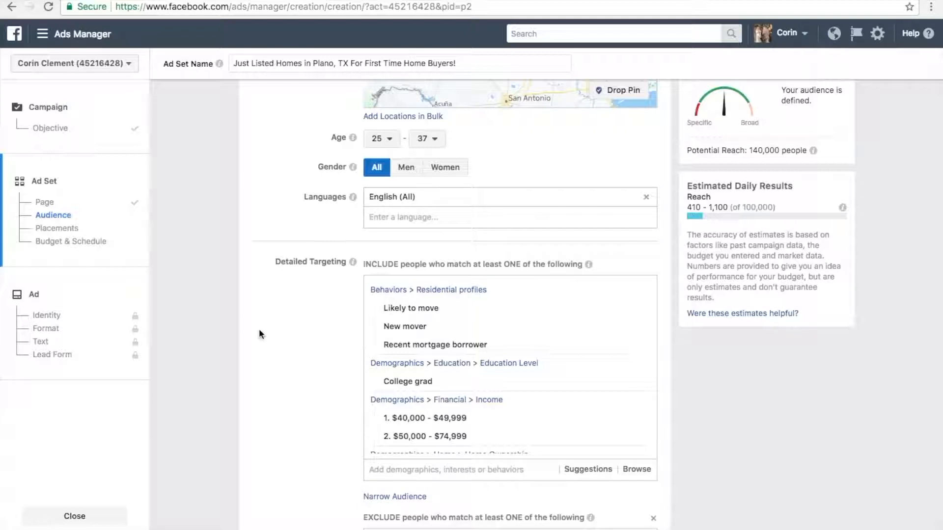
pyautogui.scroll(-2, 227, 307)
pyautogui.scroll(-5, 228, 307)
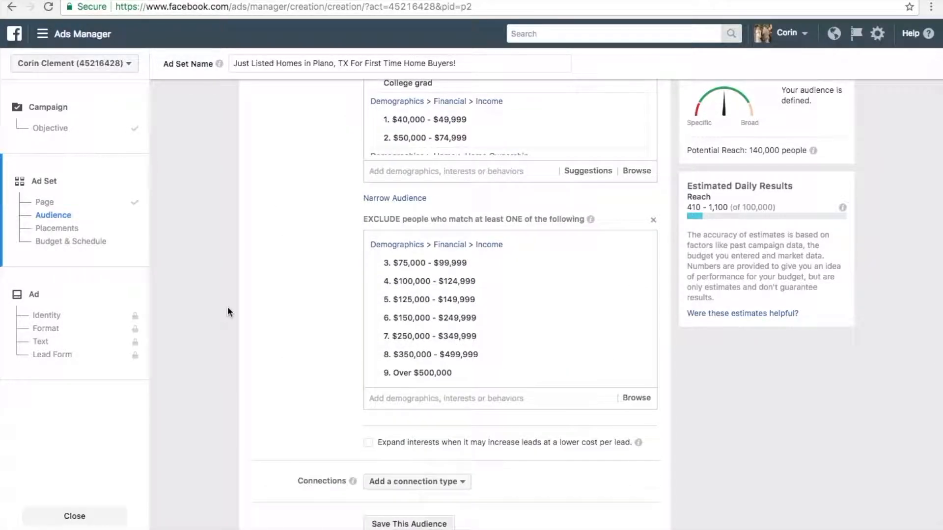
pyautogui.scroll(-4, 227, 308)
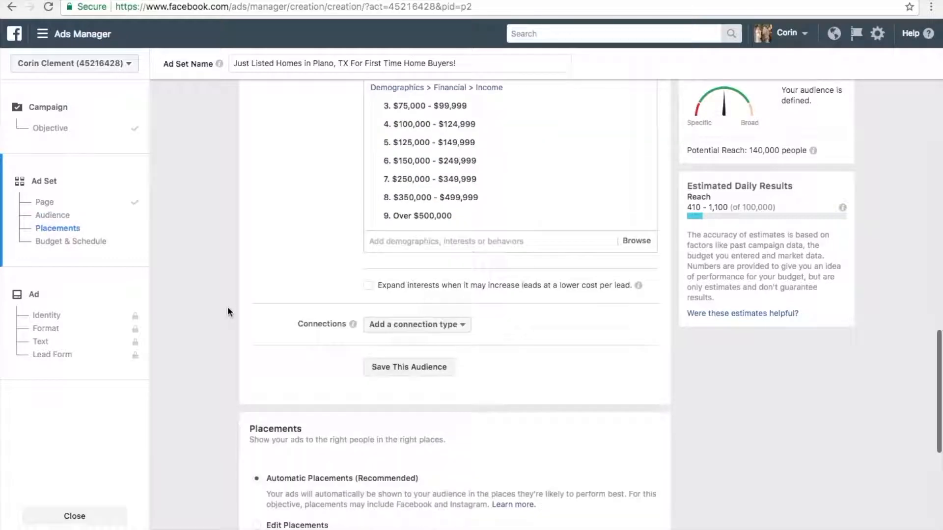
pyautogui.scroll(-1, 228, 307)
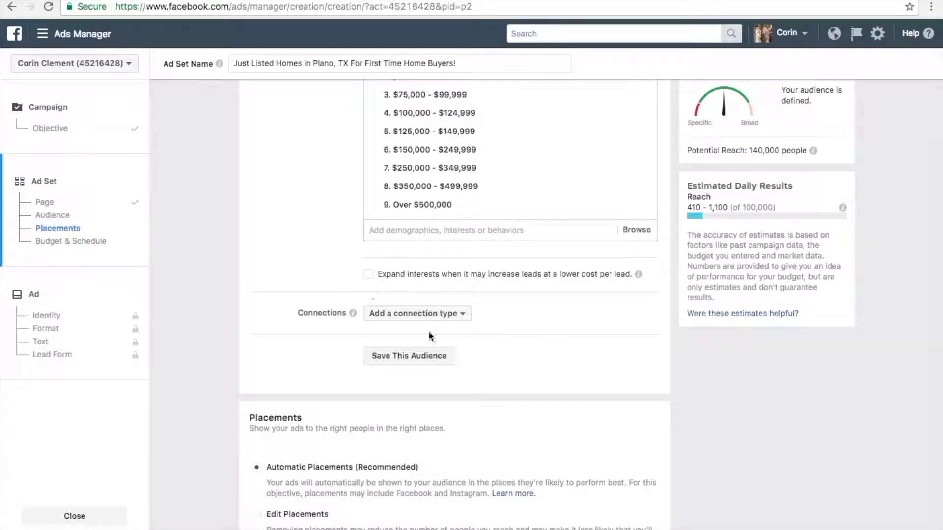
pyautogui.scroll(-5, 538, 344)
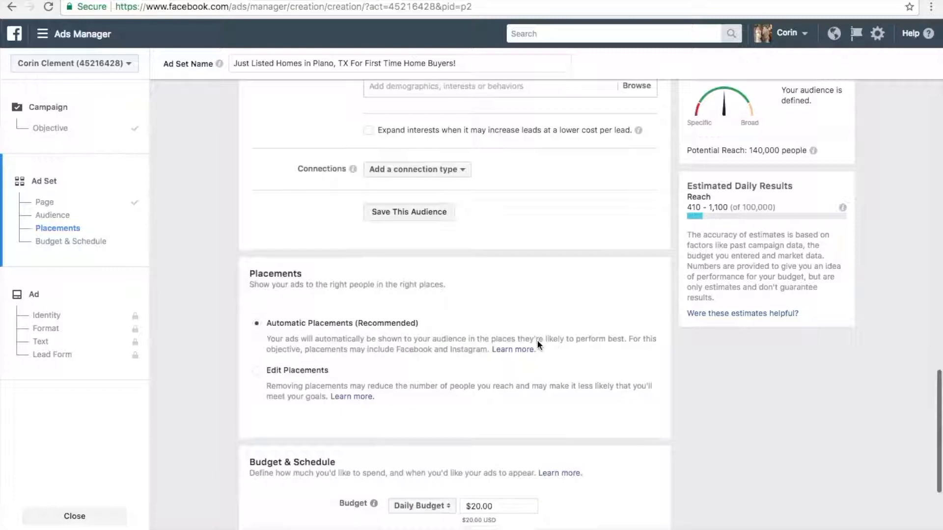
pyautogui.scroll(-3, 537, 340)
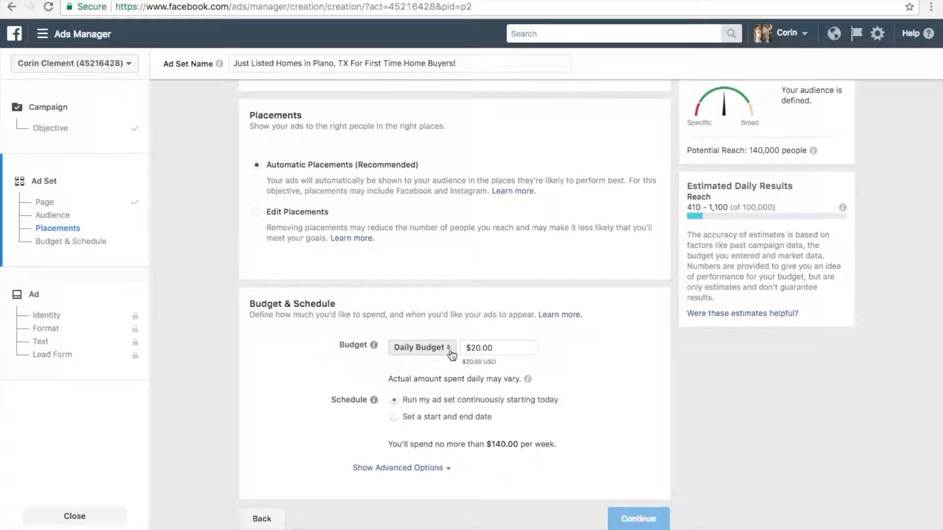
# - Set the ad set's daily budget to $5.00
pyautogui.click(451, 353)
pyautogui.click(451, 353)
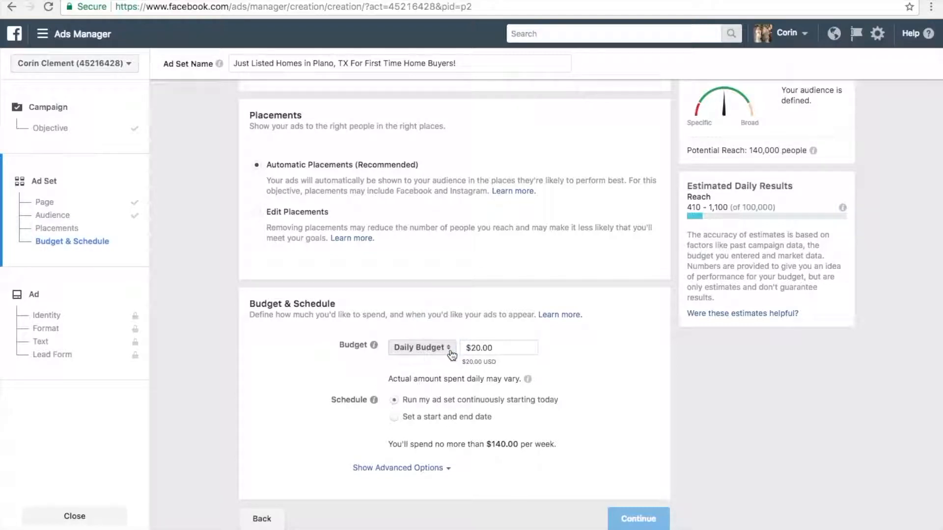
pyautogui.click(473, 348)
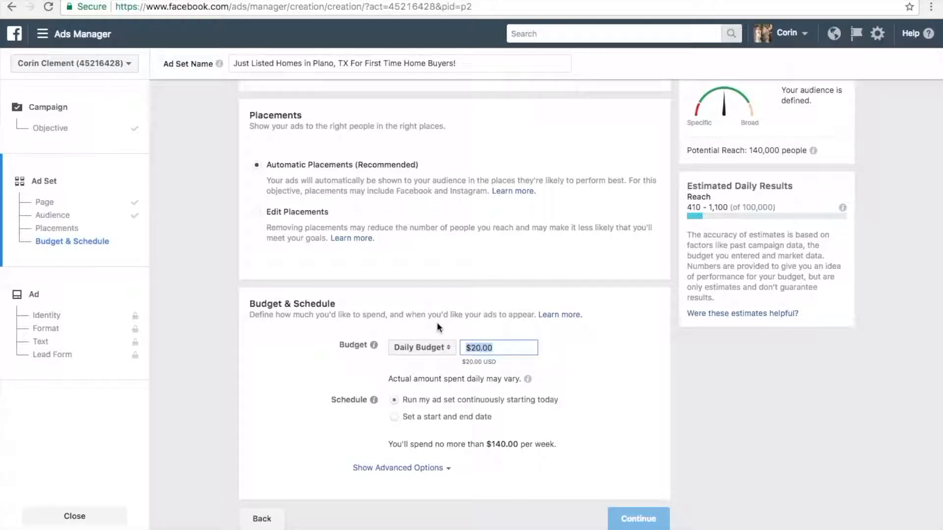
pyautogui.press('BackSpace')
pyautogui.write('5.00')
pyautogui.click(268, 354)
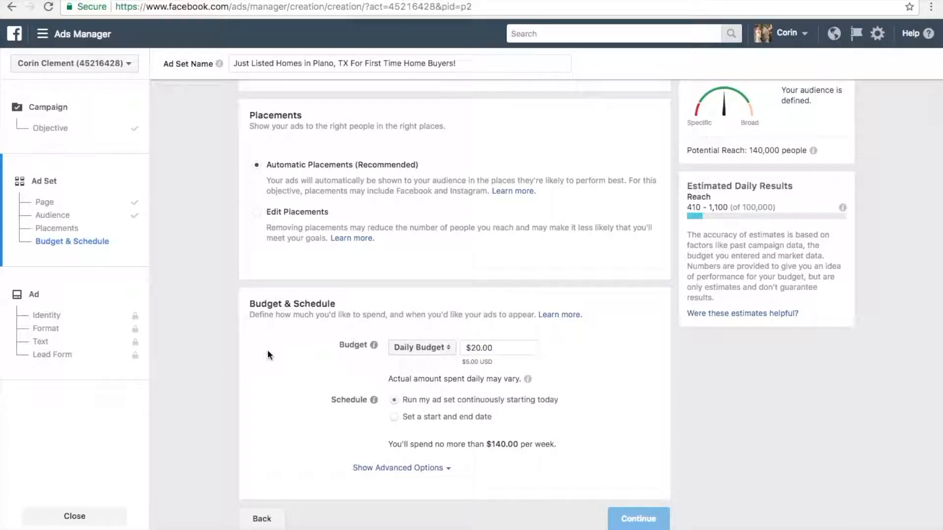
pyautogui.click(488, 346)
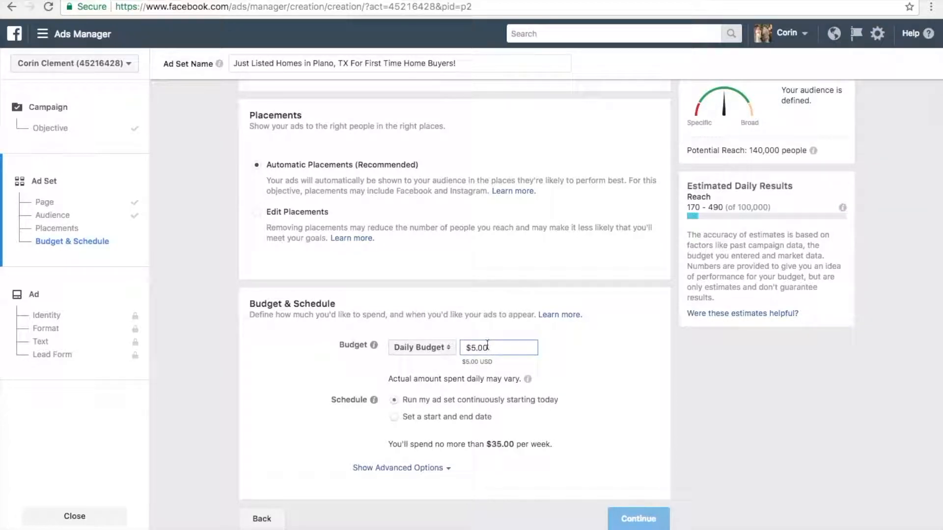
pyautogui.click(285, 361)
# - Schedule the ad set with a start and end date, keeping November 2, 2017 as the start
pyautogui.click(394, 417)
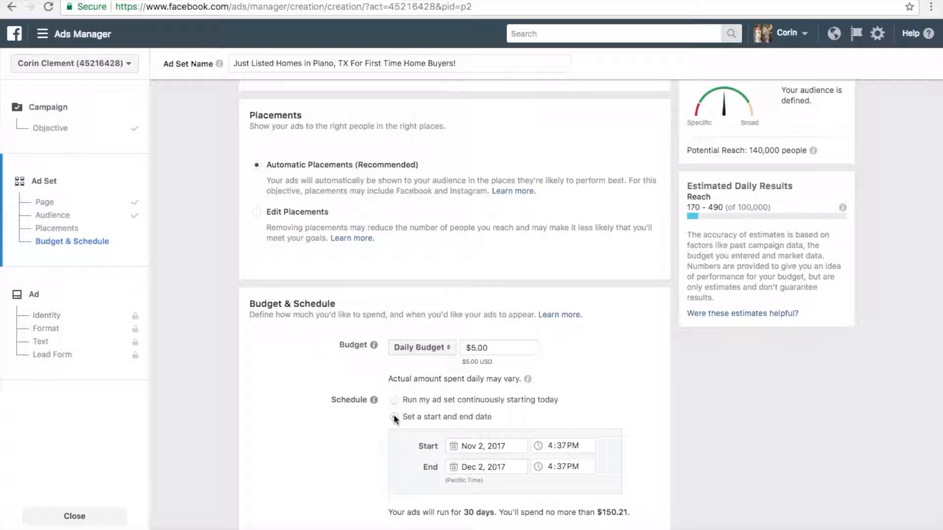
pyautogui.scroll(-2, 614, 389)
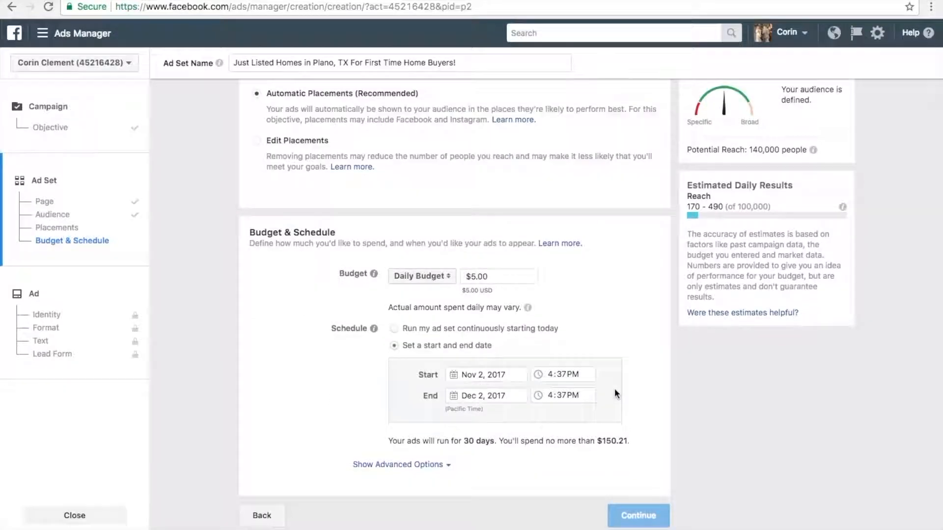
pyautogui.click(452, 376)
pyautogui.click(545, 435)
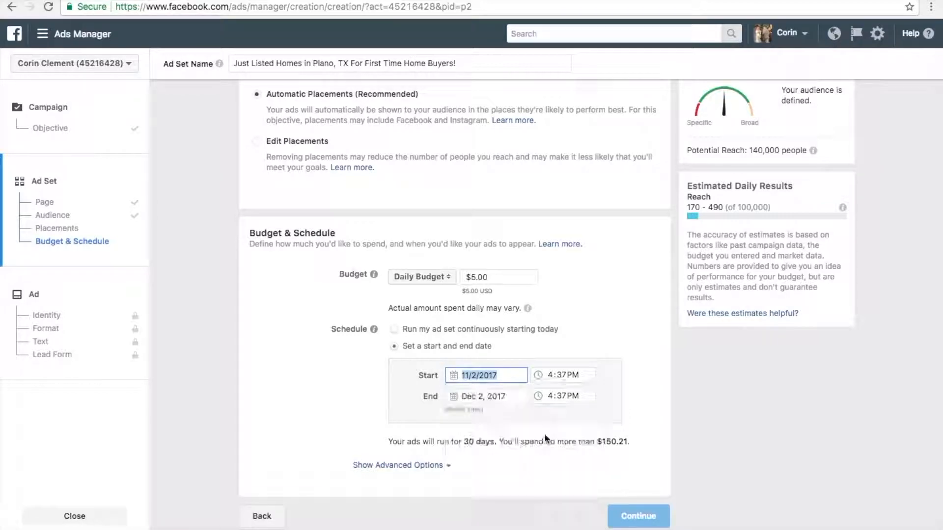
# - Set the schedule's end date to December 8, 2017
pyautogui.click(453, 397)
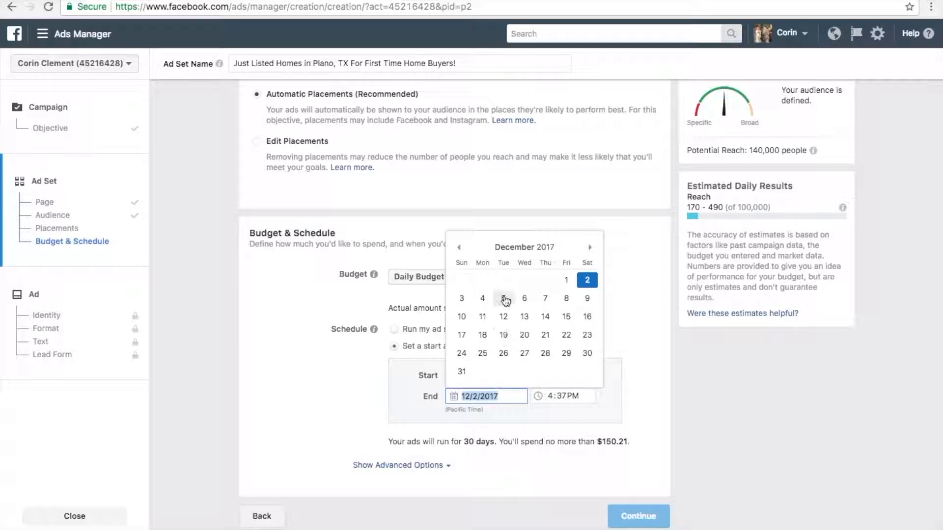
pyautogui.click(565, 301)
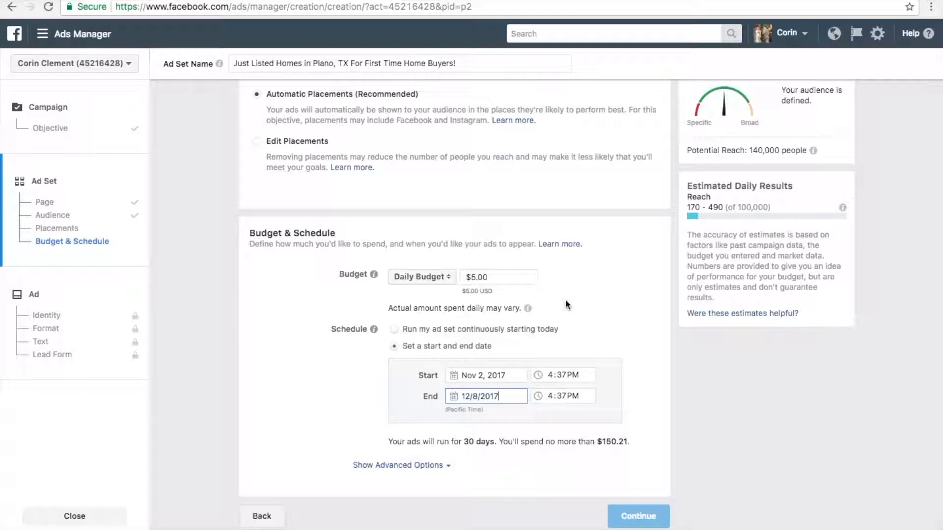
pyautogui.click(588, 322)
# - Set the schedule's end date to November 9, 2017
pyautogui.click(511, 398)
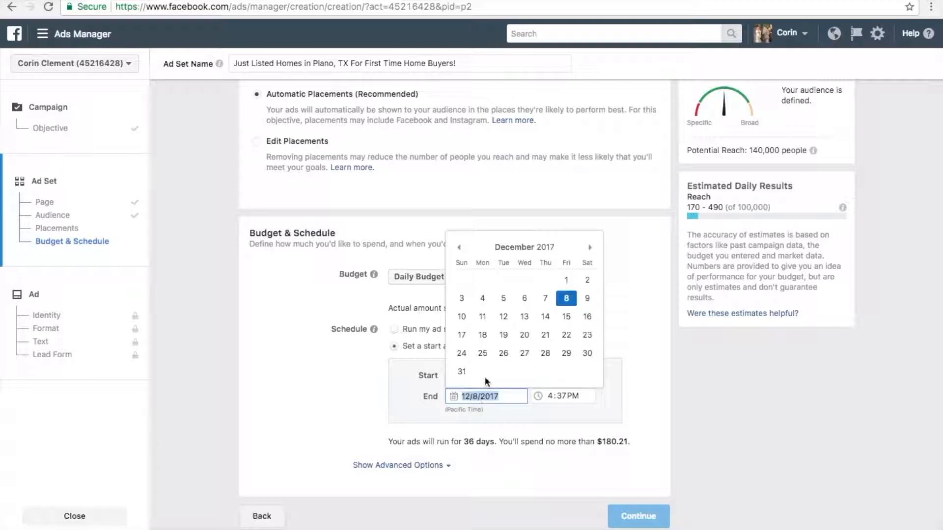
pyautogui.click(459, 248)
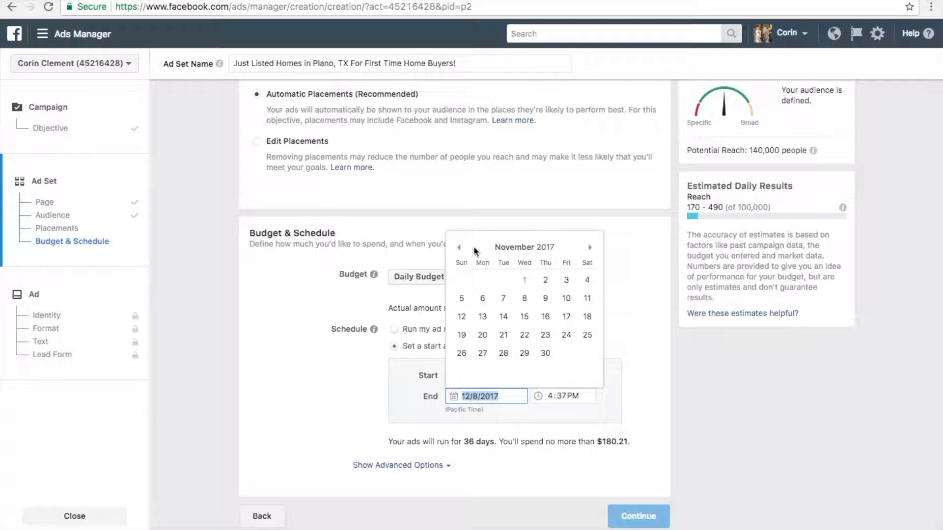
pyautogui.click(546, 301)
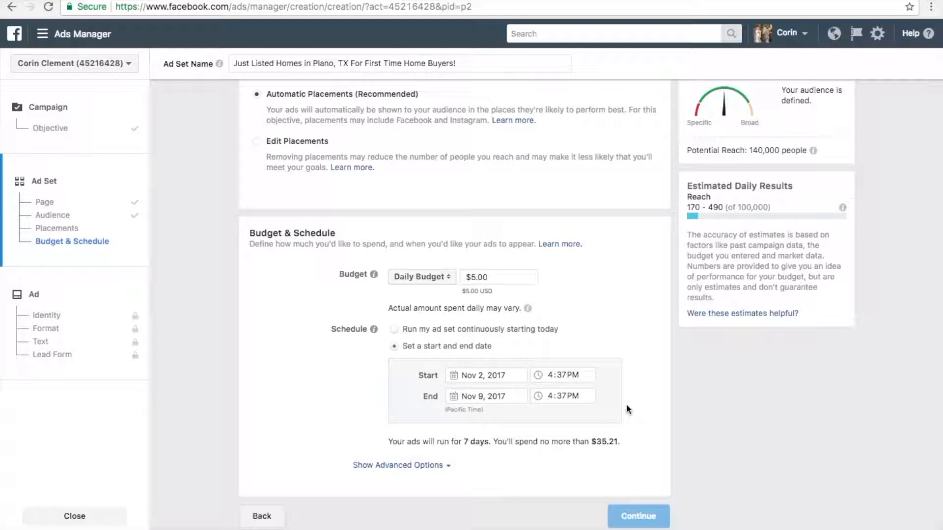
# - Look back over the ad set's placements, detailed targeting, language, age and location settings
pyautogui.scroll(6, 627, 406)
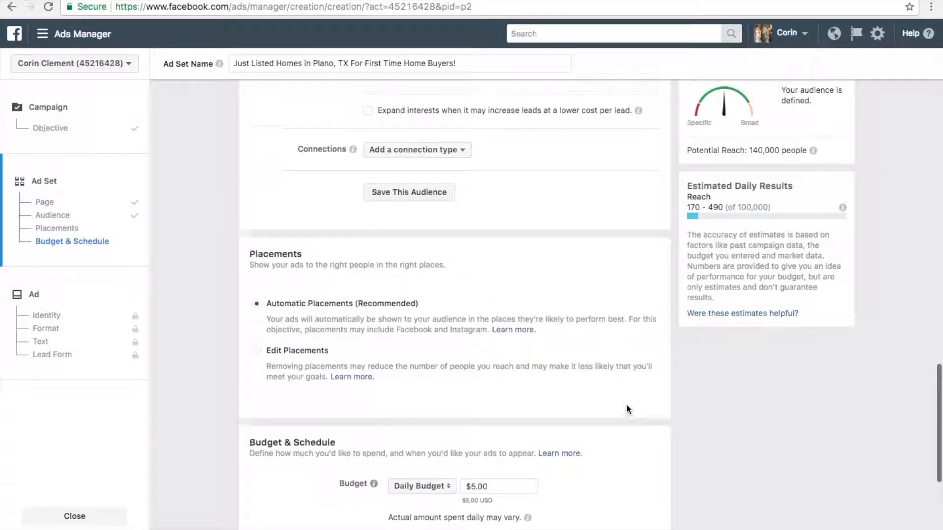
pyautogui.scroll(6, 626, 404)
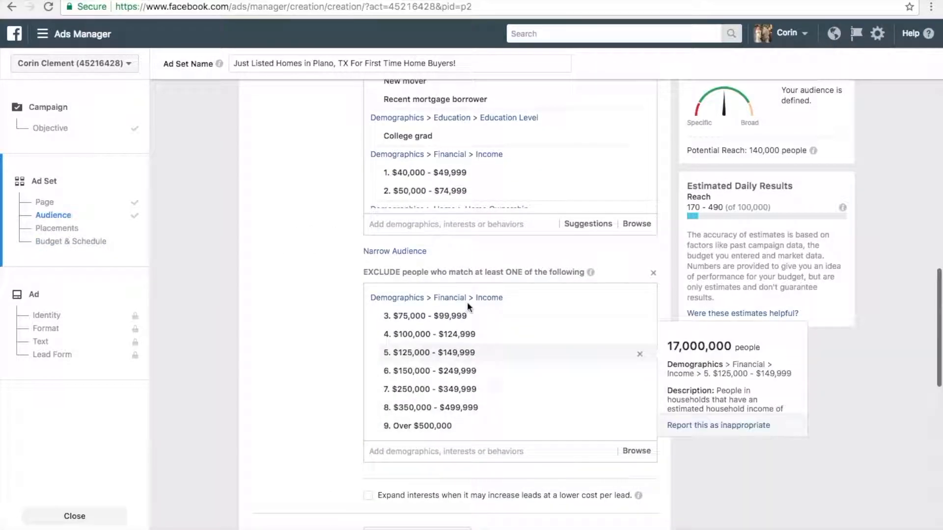
pyautogui.scroll(2, 312, 215)
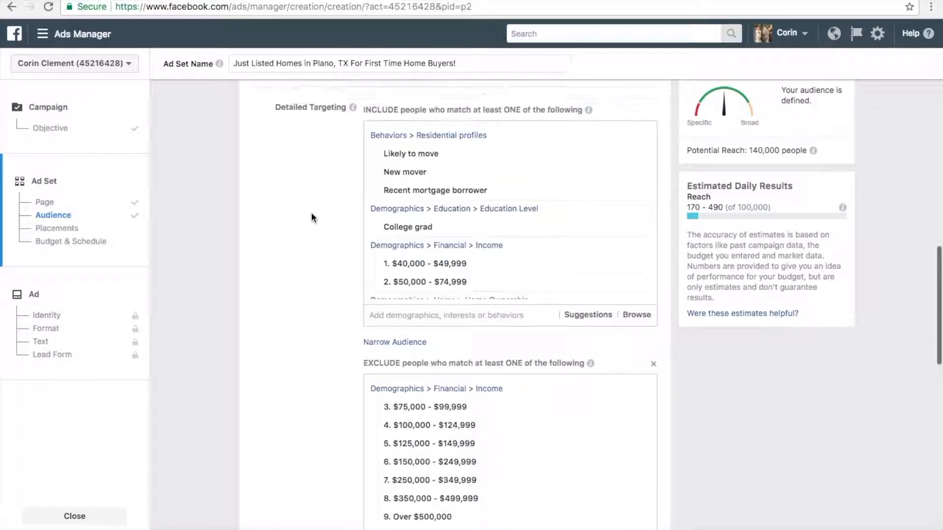
pyautogui.scroll(5, 311, 217)
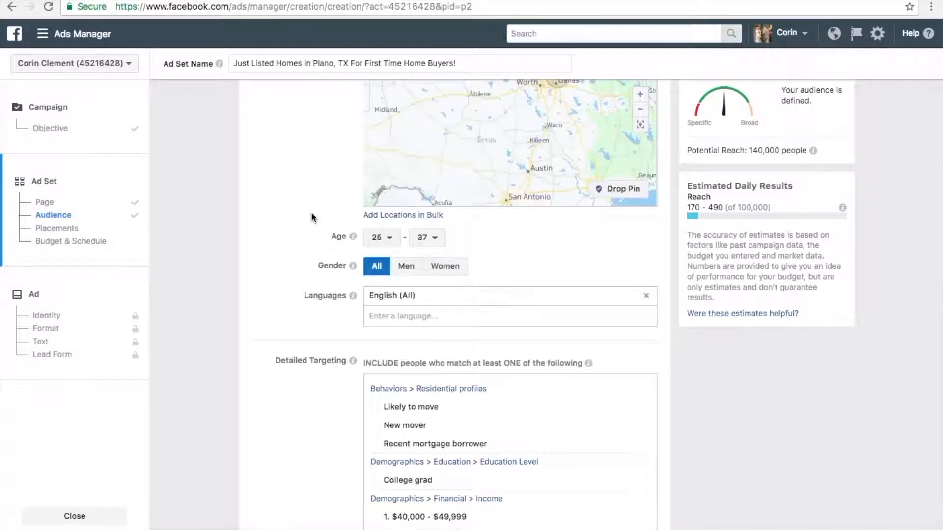
pyautogui.scroll(4, 312, 217)
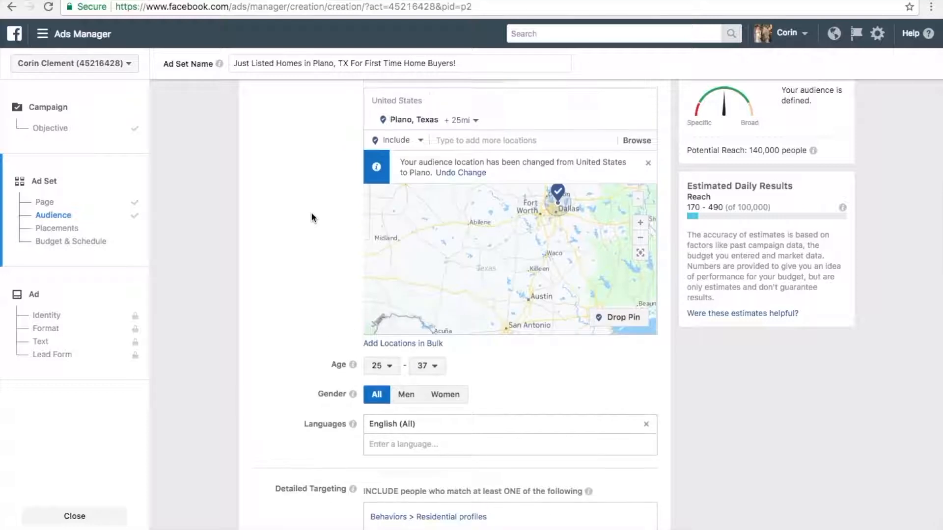
# - Review the Audience section's custom audience option, Plano location and map, age range, gender and language settings
pyautogui.scroll(-1, 312, 216)
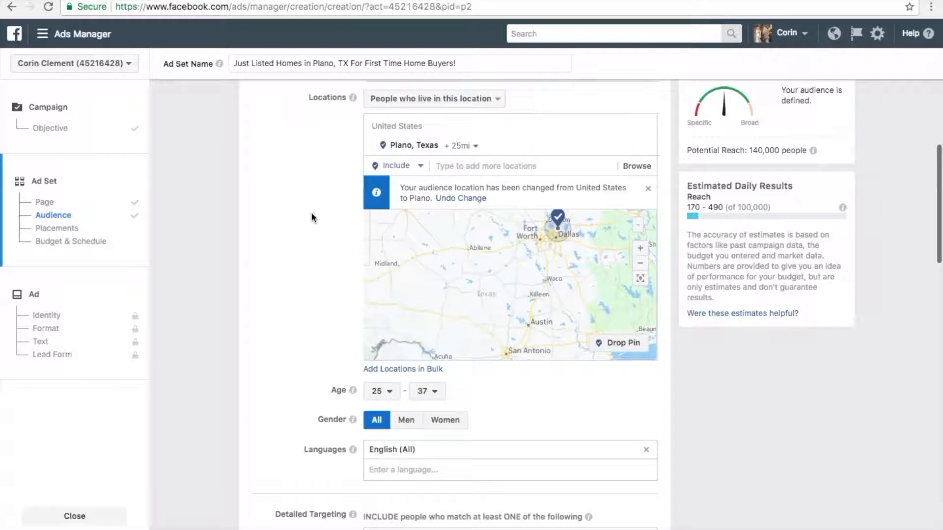
pyautogui.scroll(-2, 312, 217)
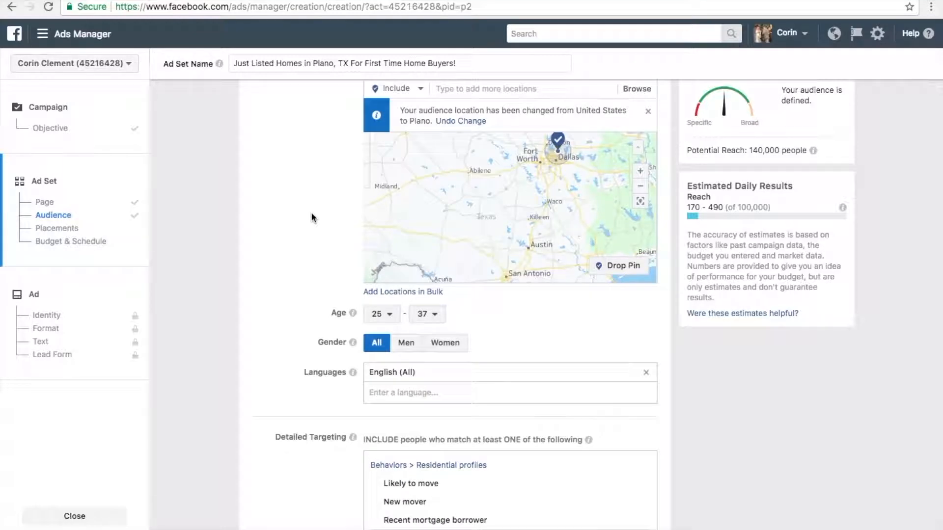
pyautogui.scroll(3, 312, 216)
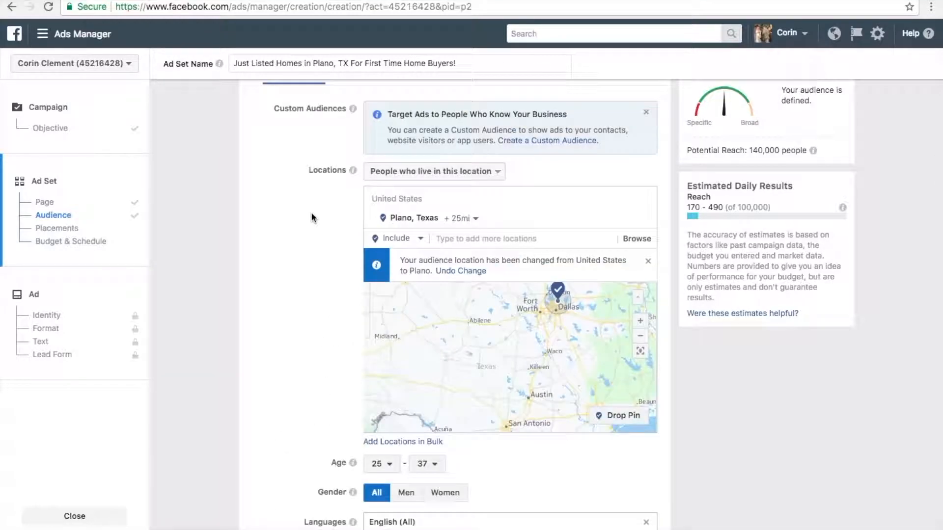
pyautogui.scroll(2, 312, 217)
pyautogui.scroll(-1, 312, 216)
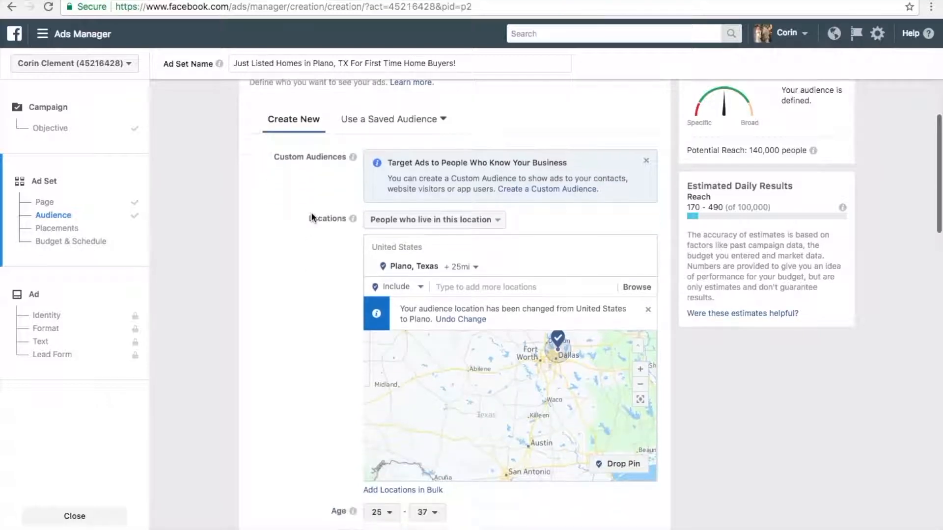
pyautogui.scroll(-4, 312, 217)
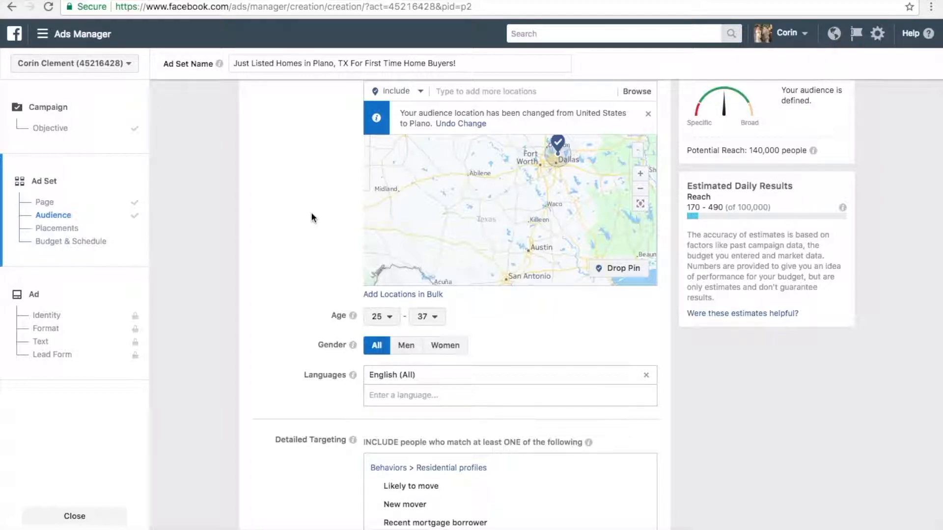
pyautogui.scroll(4, 311, 216)
pyautogui.scroll(1, 311, 214)
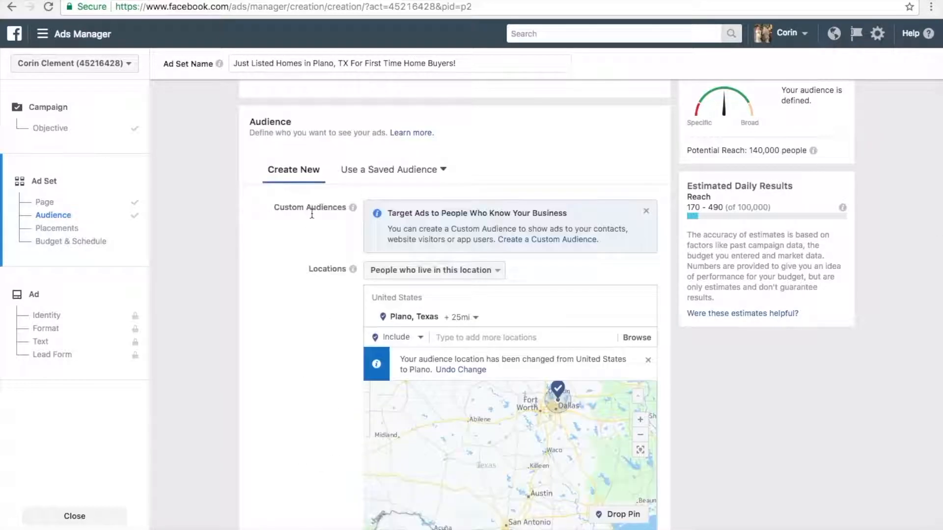
pyautogui.scroll(-1, 311, 214)
pyautogui.scroll(-2, 311, 213)
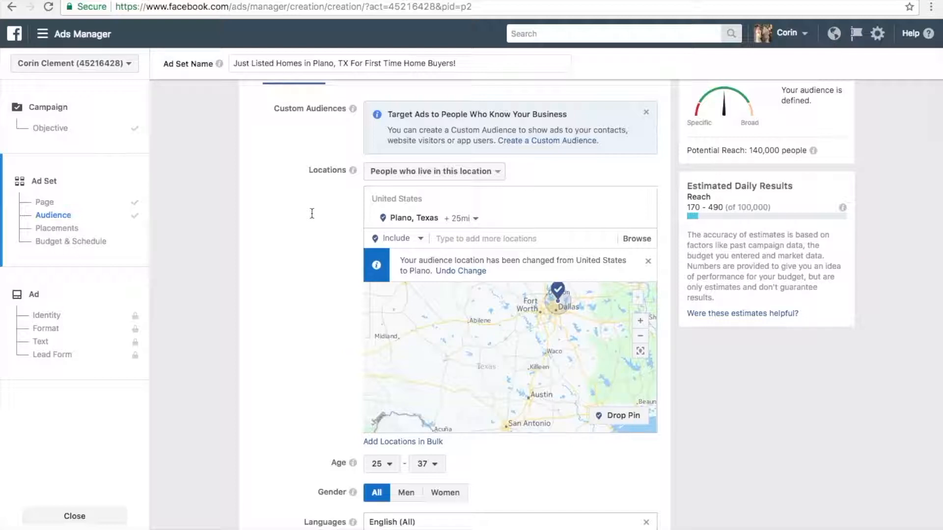
# - Save the ad set's current targeting as a reusable audience named "First Time Home Buyers Looking in Plano"
pyautogui.scroll(-5, 312, 213)
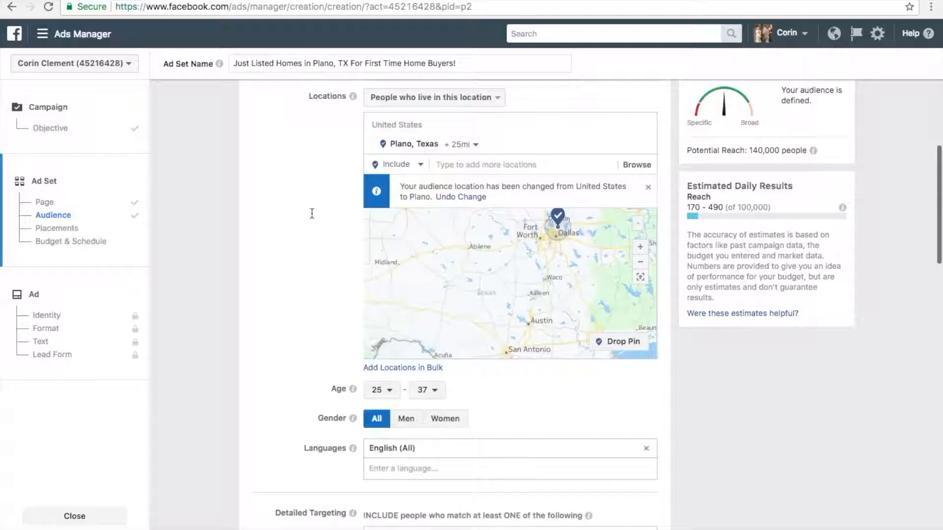
pyautogui.scroll(-10, 312, 213)
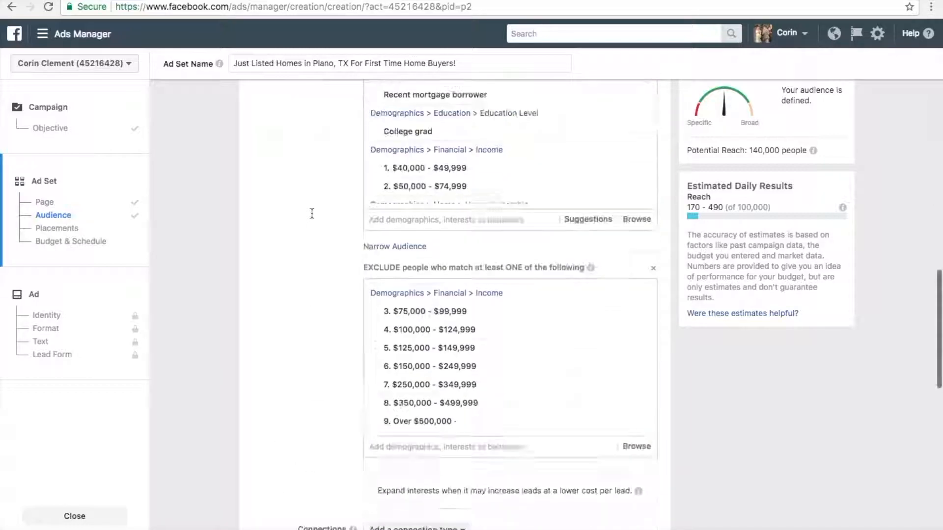
pyautogui.scroll(-1, 315, 216)
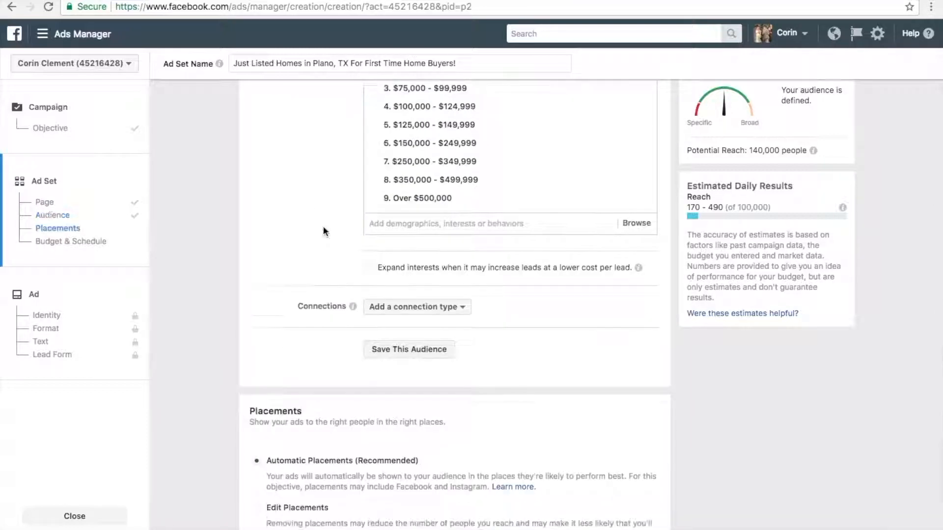
pyautogui.click(402, 353)
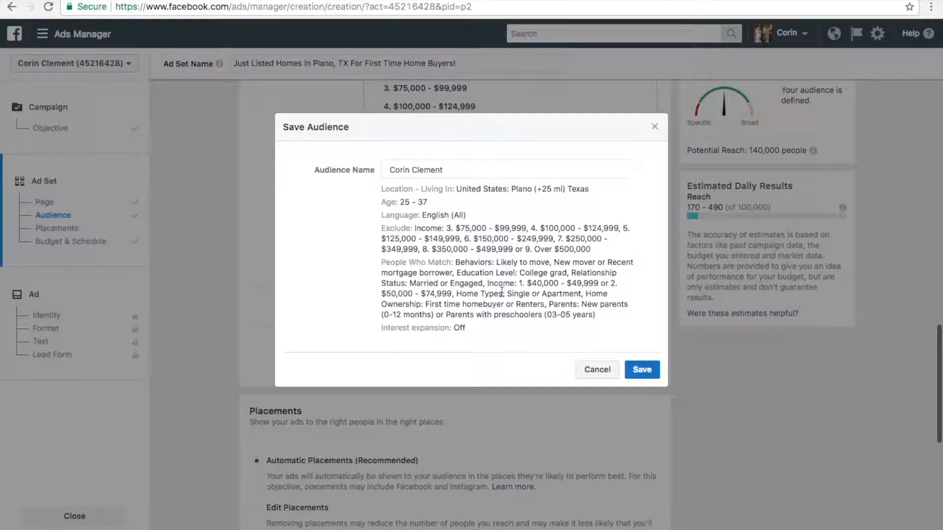
pyautogui.click(466, 170)
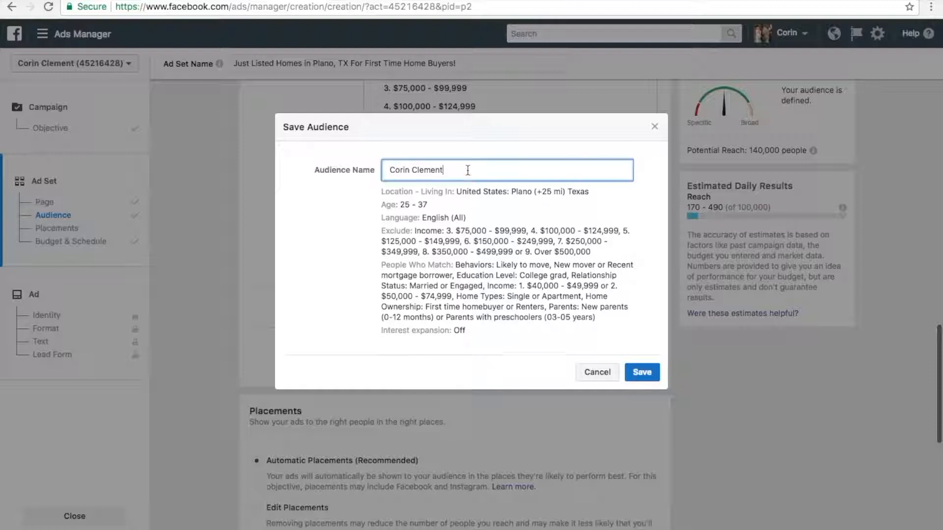
pyautogui.press('super+a')
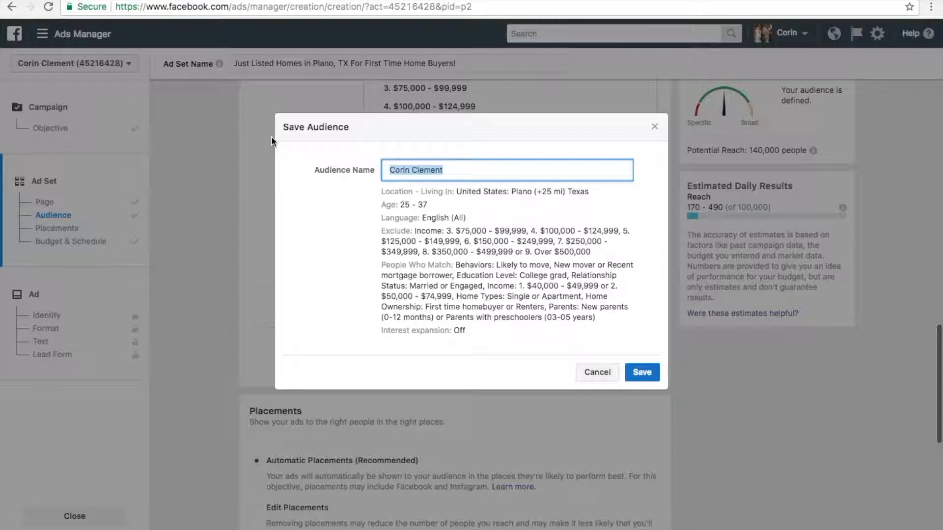
pyautogui.write('First Time Home Buyer')
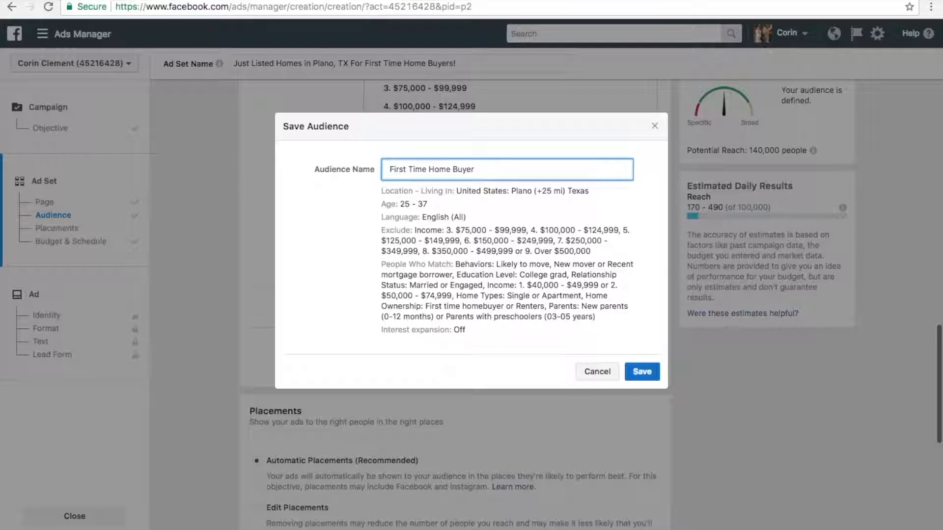
pyautogui.write('s Looking in Plano')
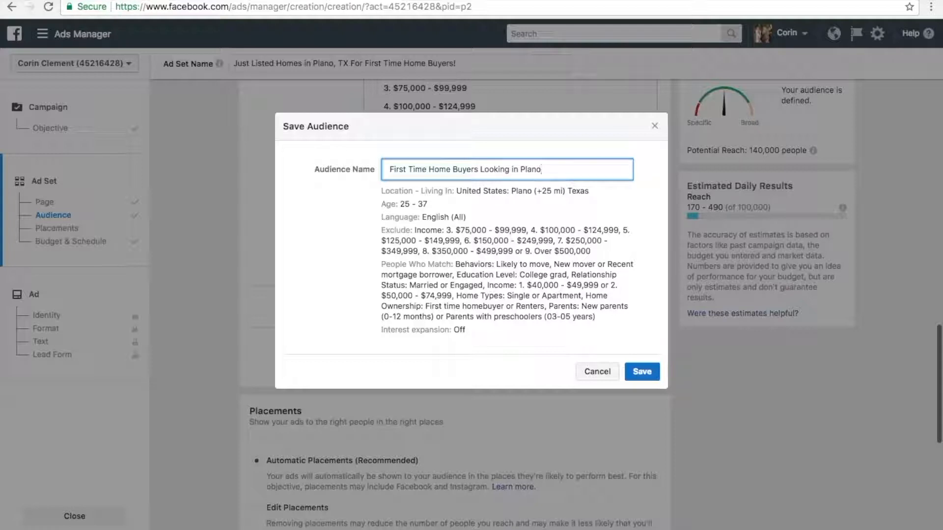
pyautogui.click(654, 372)
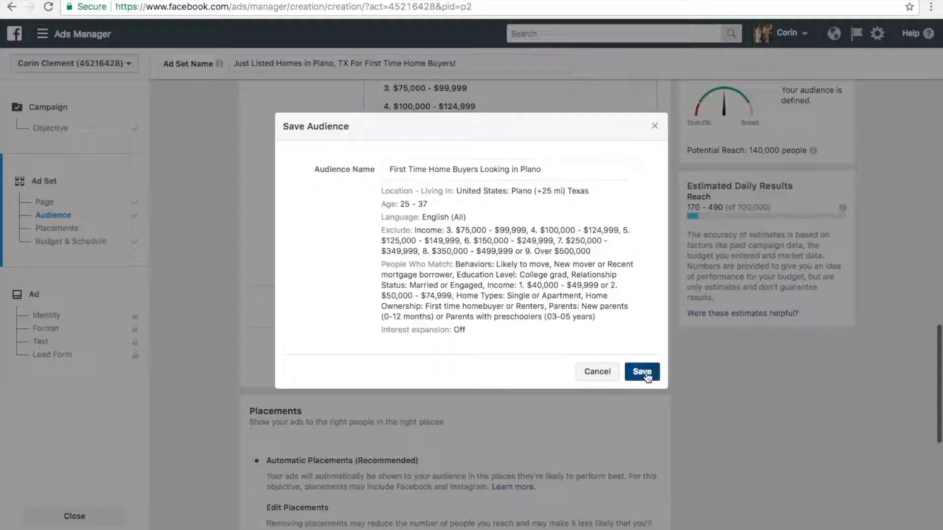